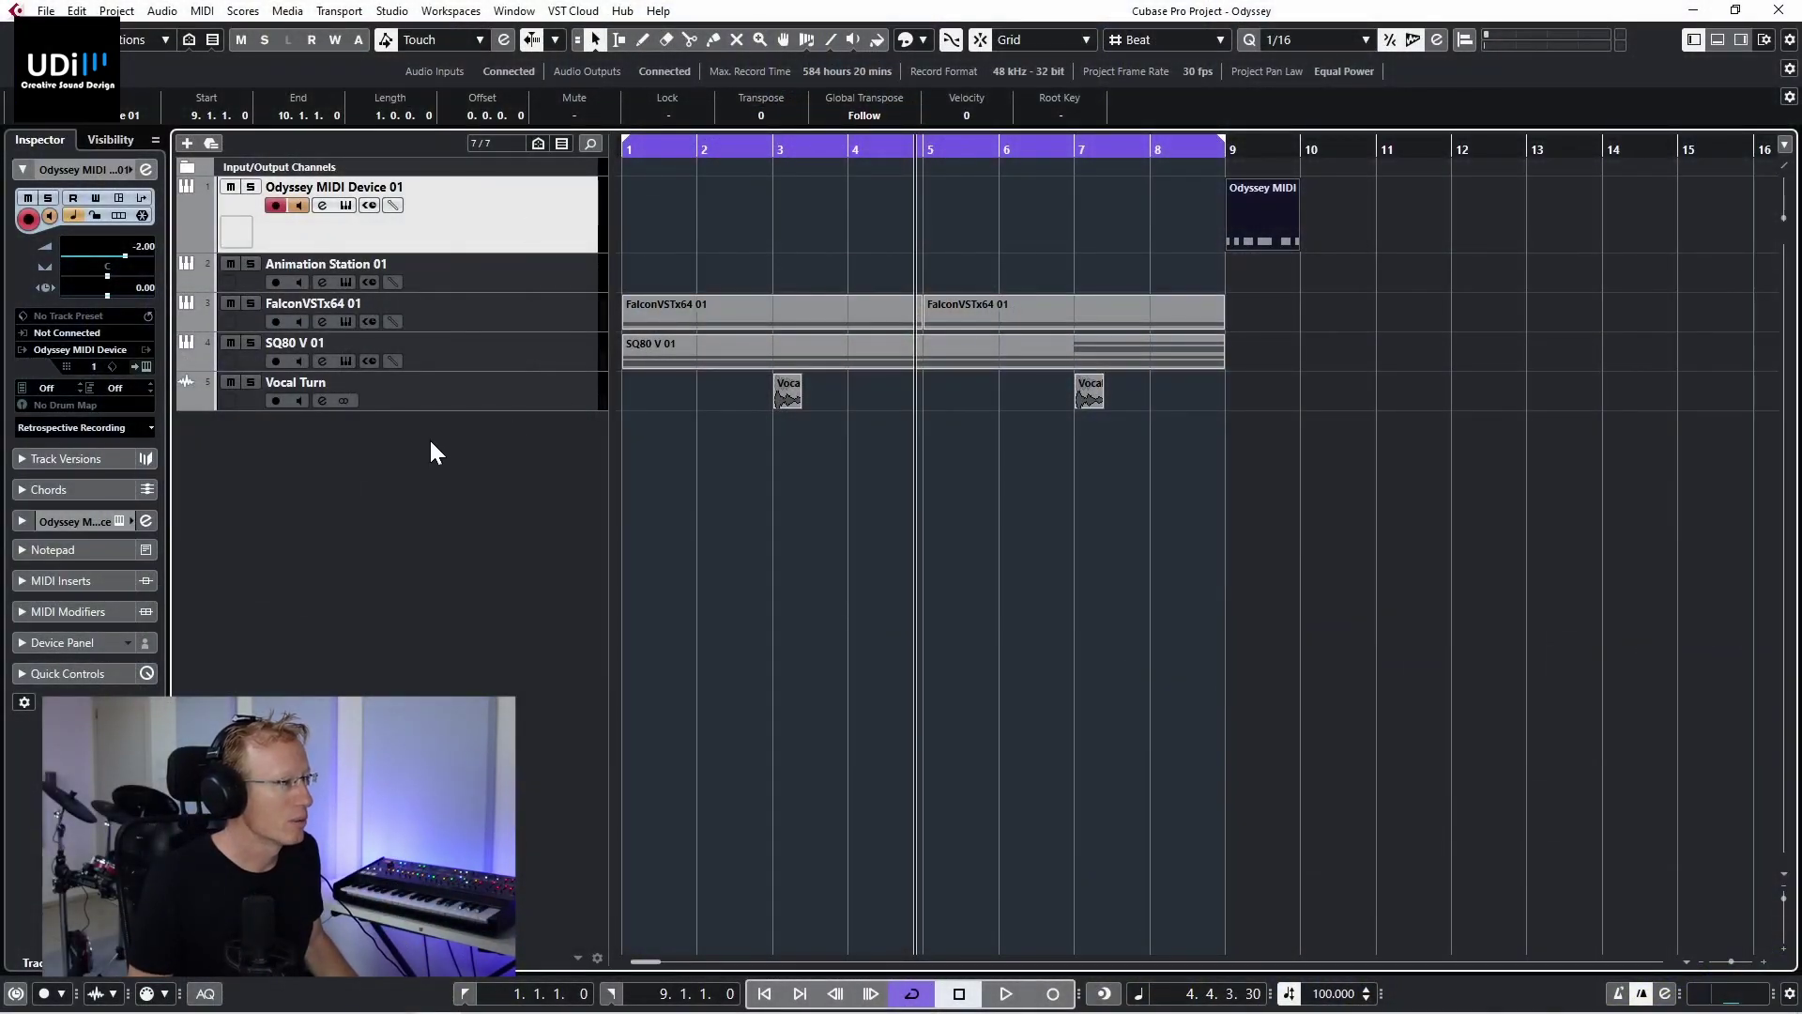
# Step: Add a mono audio track named Odyssey and move it above the Odyssey MIDI Device 01 track
pyautogui.rightClick(417, 454)
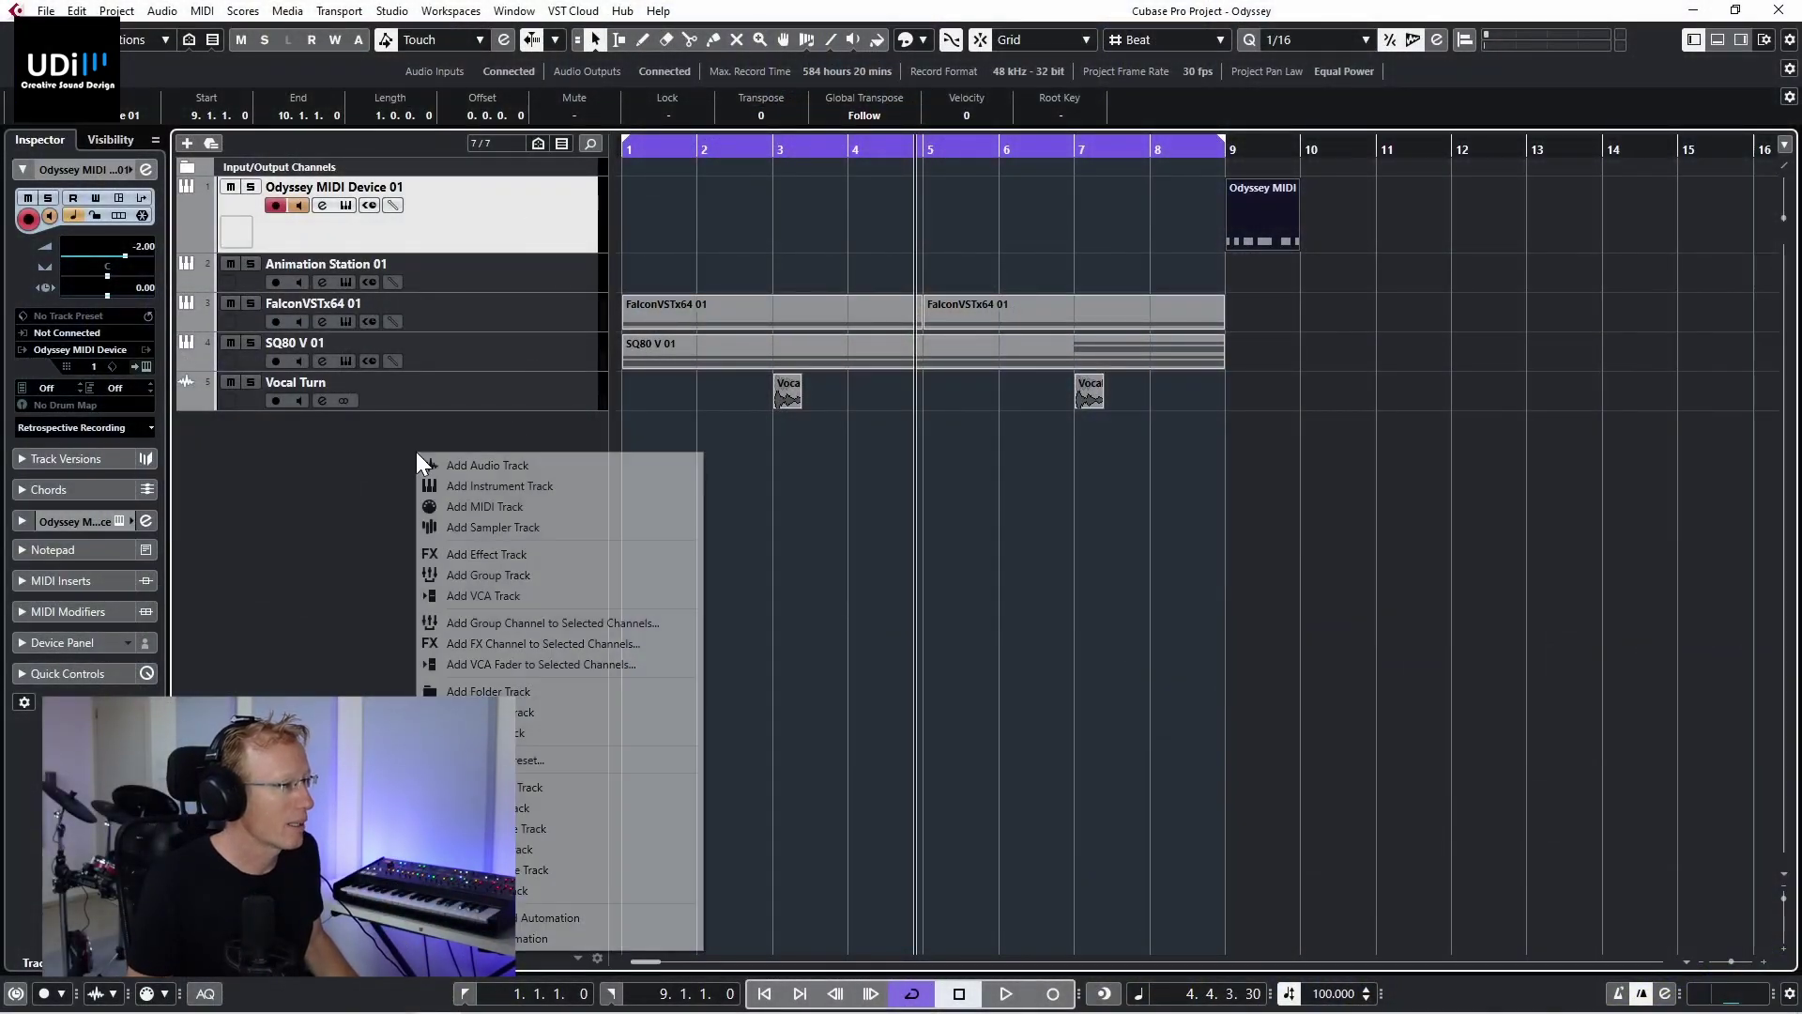
pyautogui.click(460, 464)
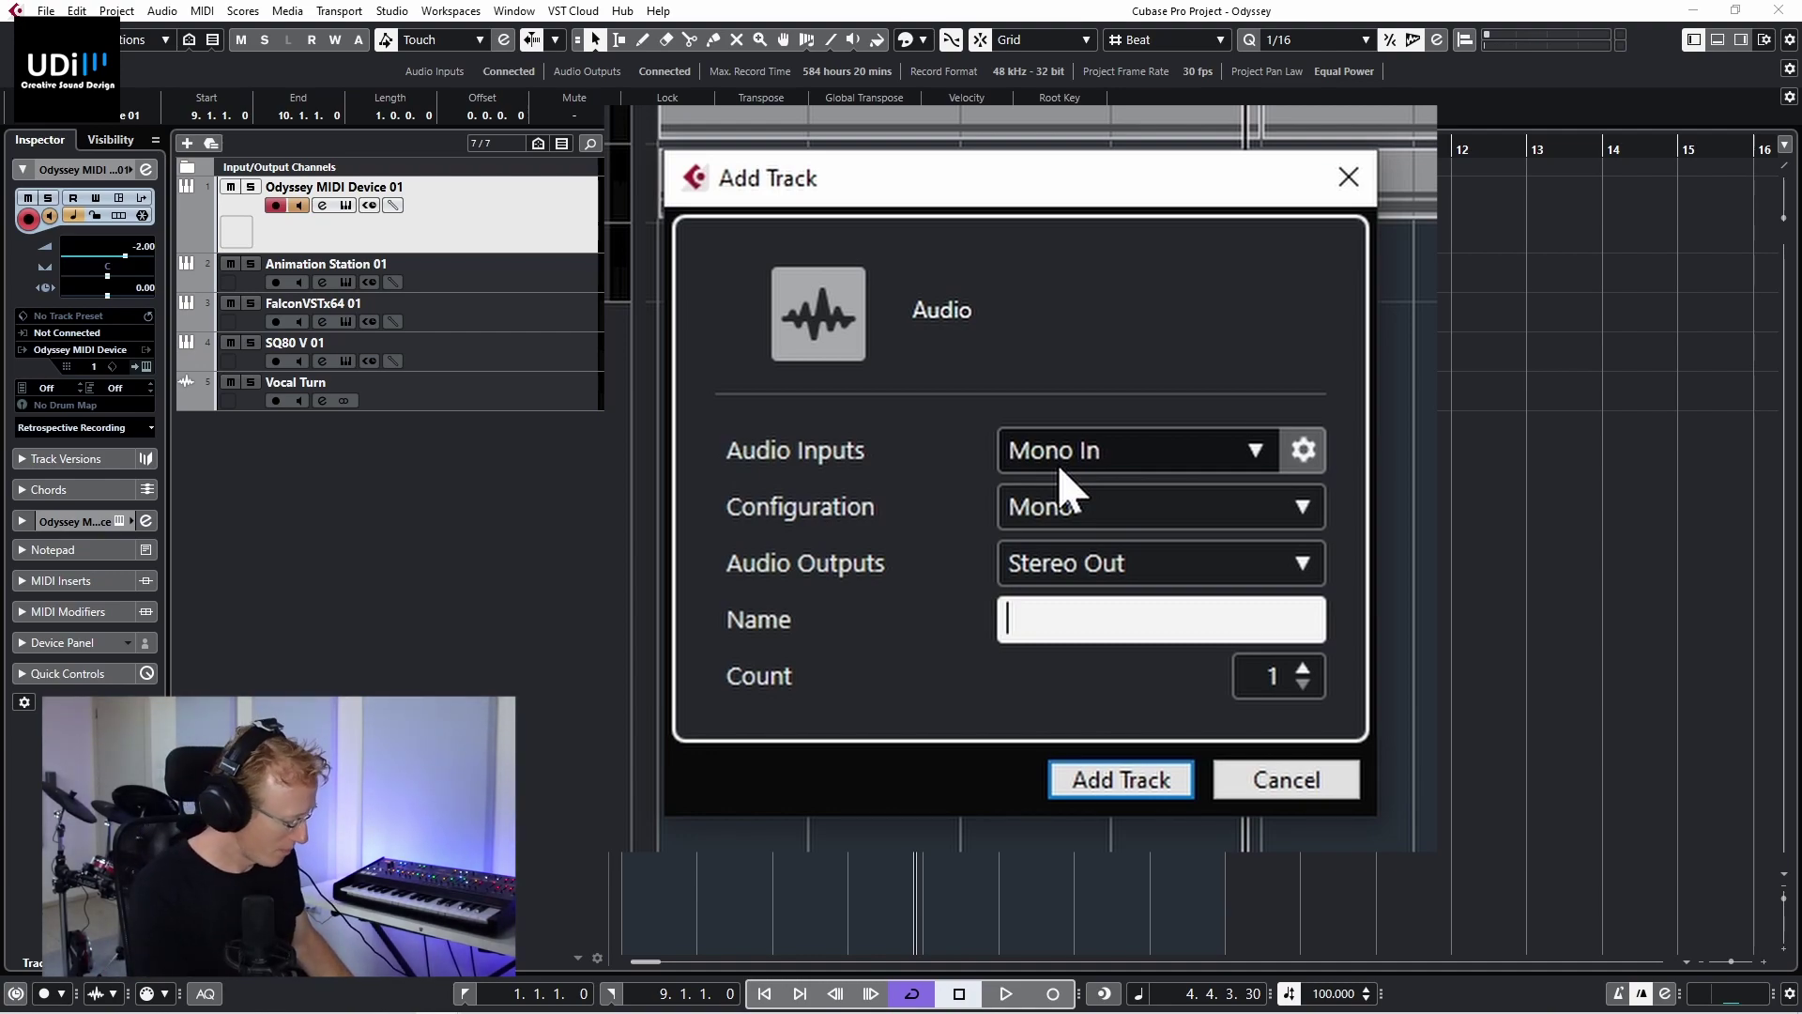
pyautogui.write('Odyssey')
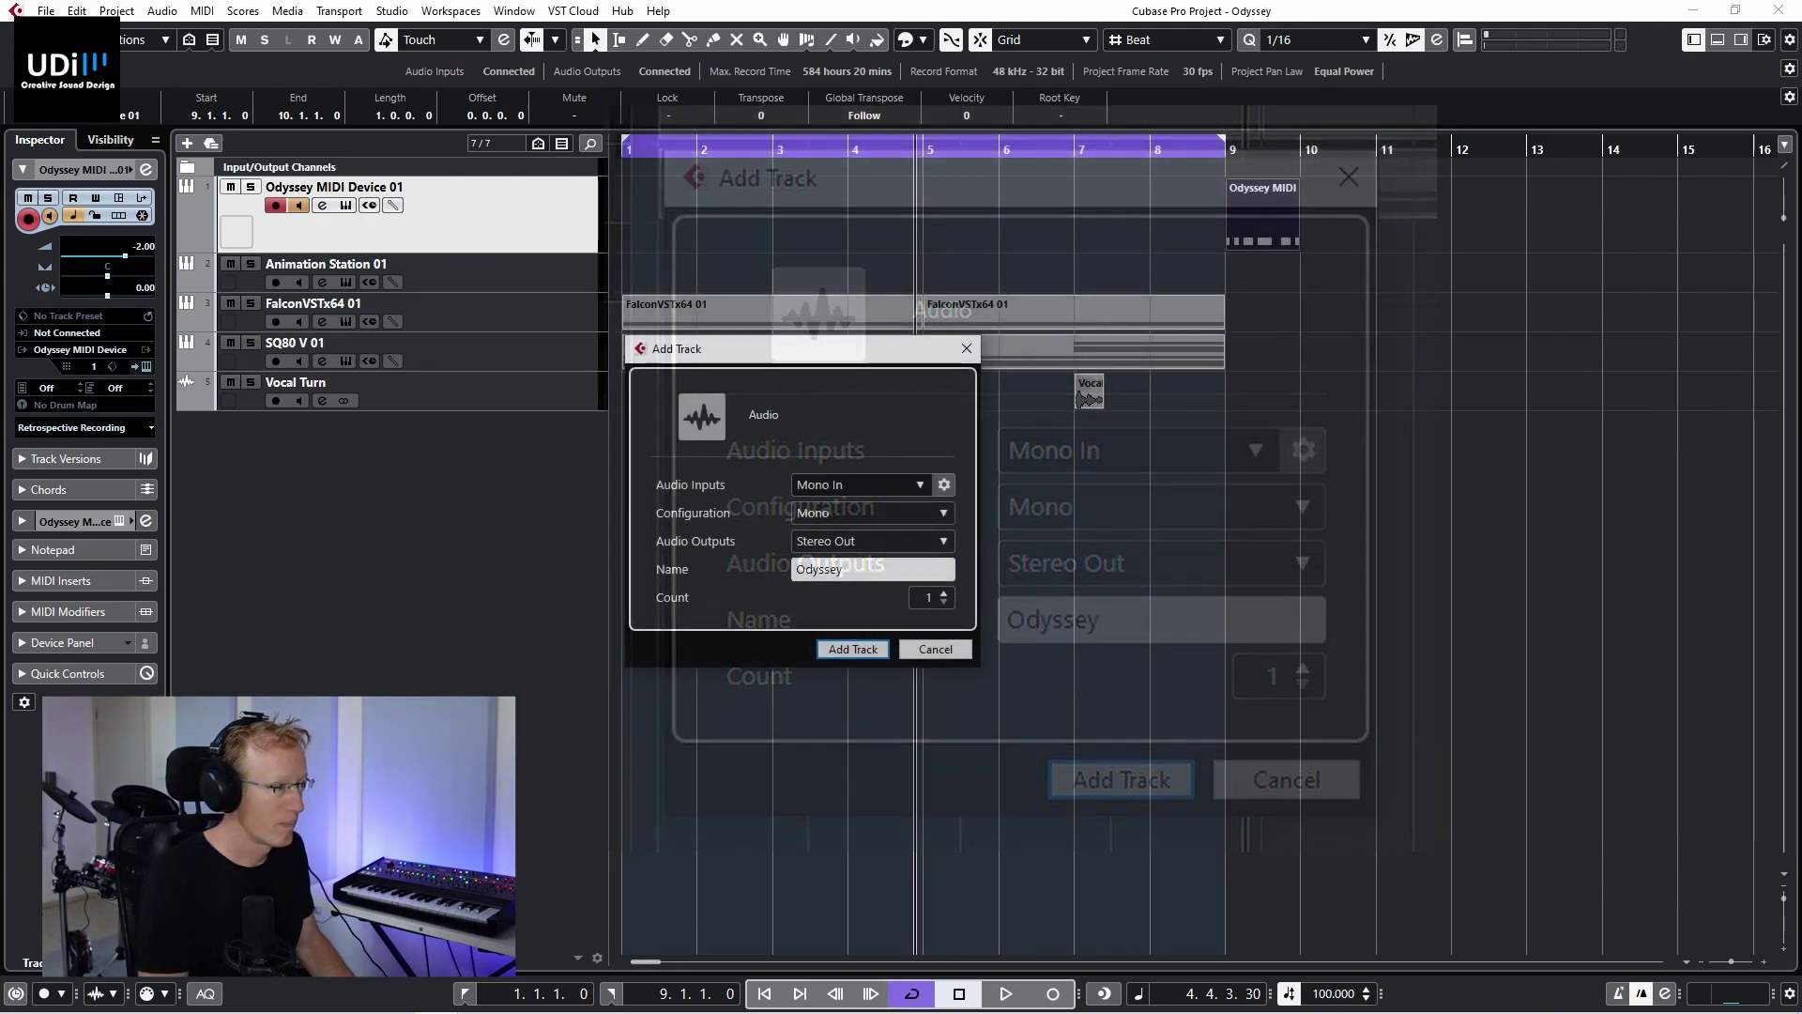
pyautogui.press('Return')
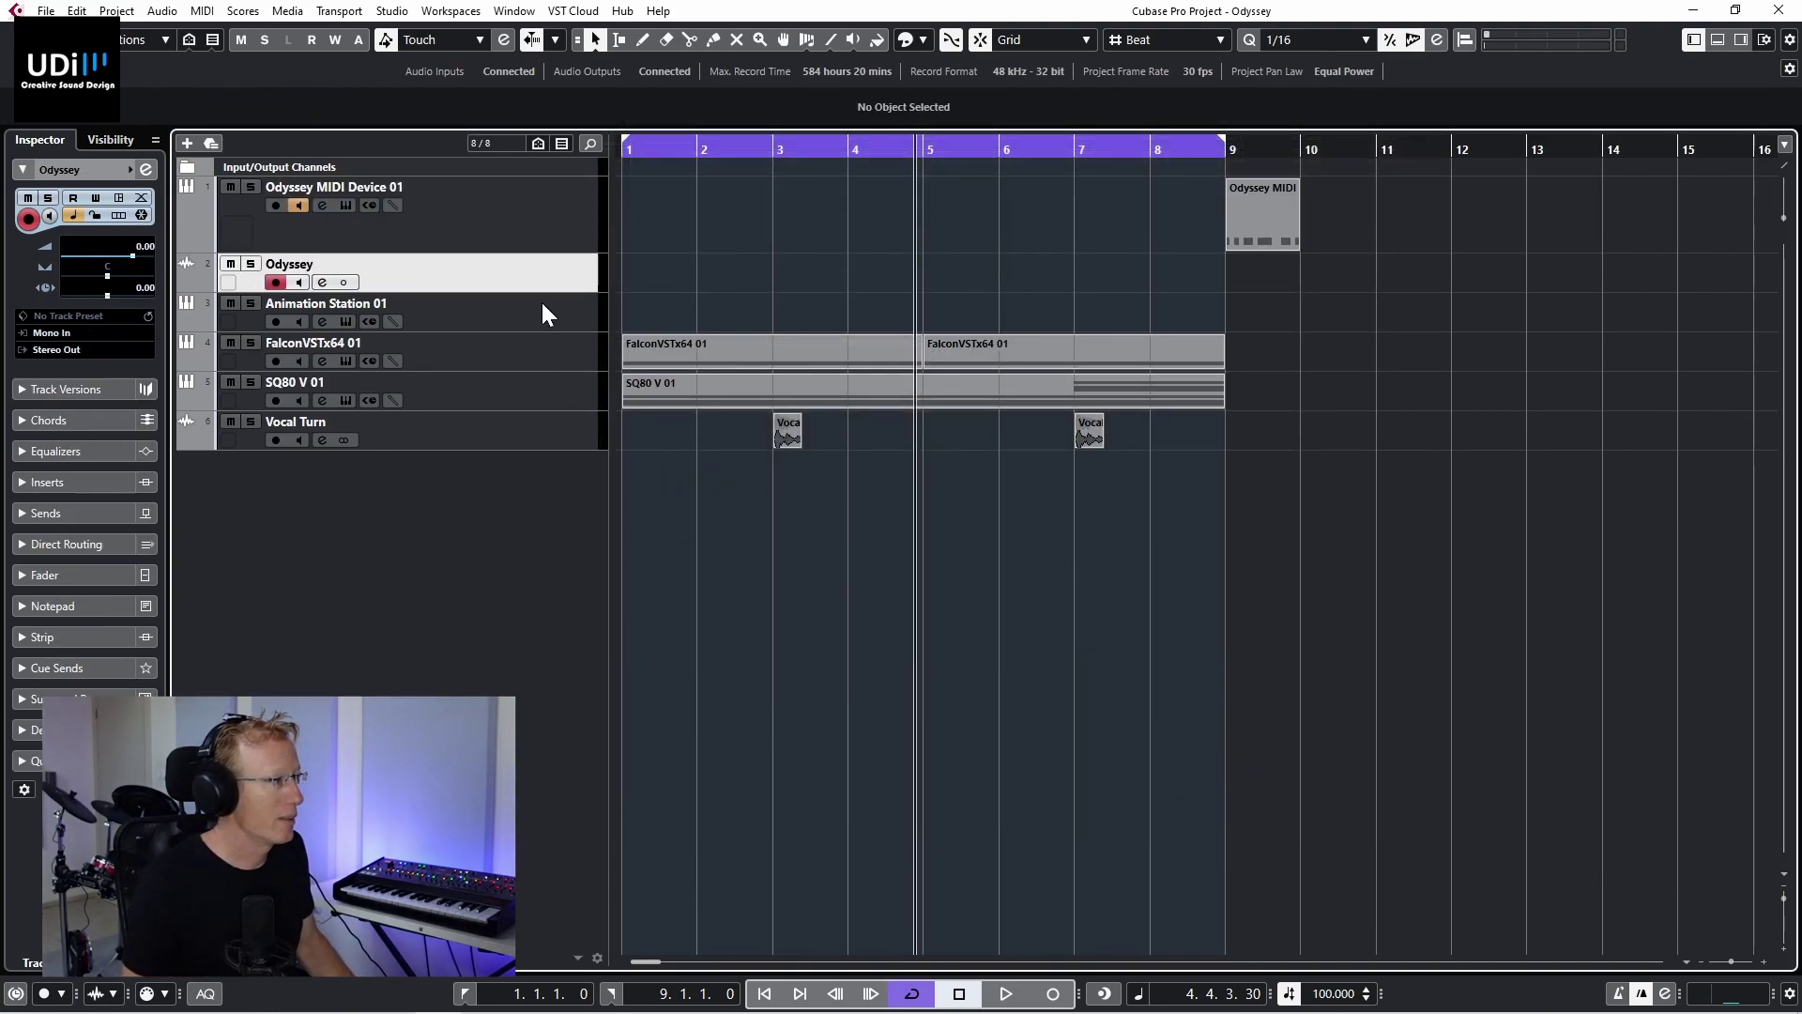
pyautogui.moveTo(541, 271); pyautogui.dragTo(539, 203)
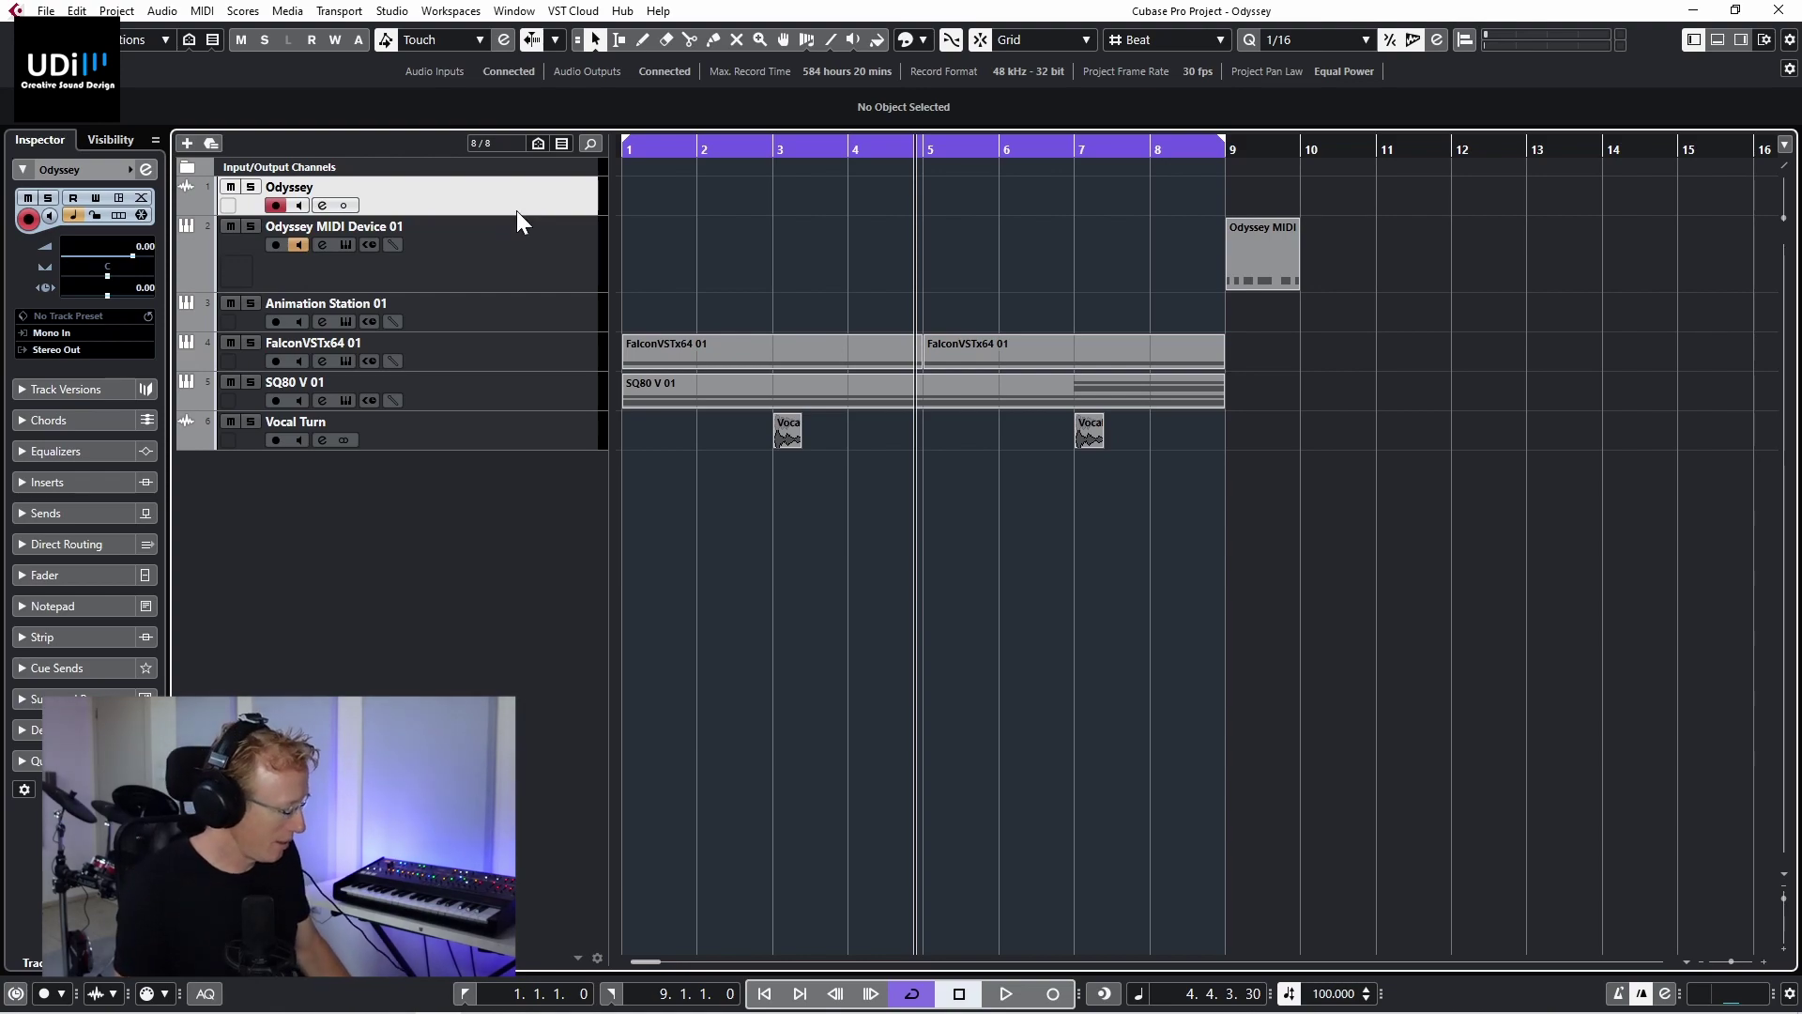
# Step: In Audio Connections, assign GoXLR-Dry Mic (unprocessed) as the device port of the Mono In bus
pyautogui.press('F4')
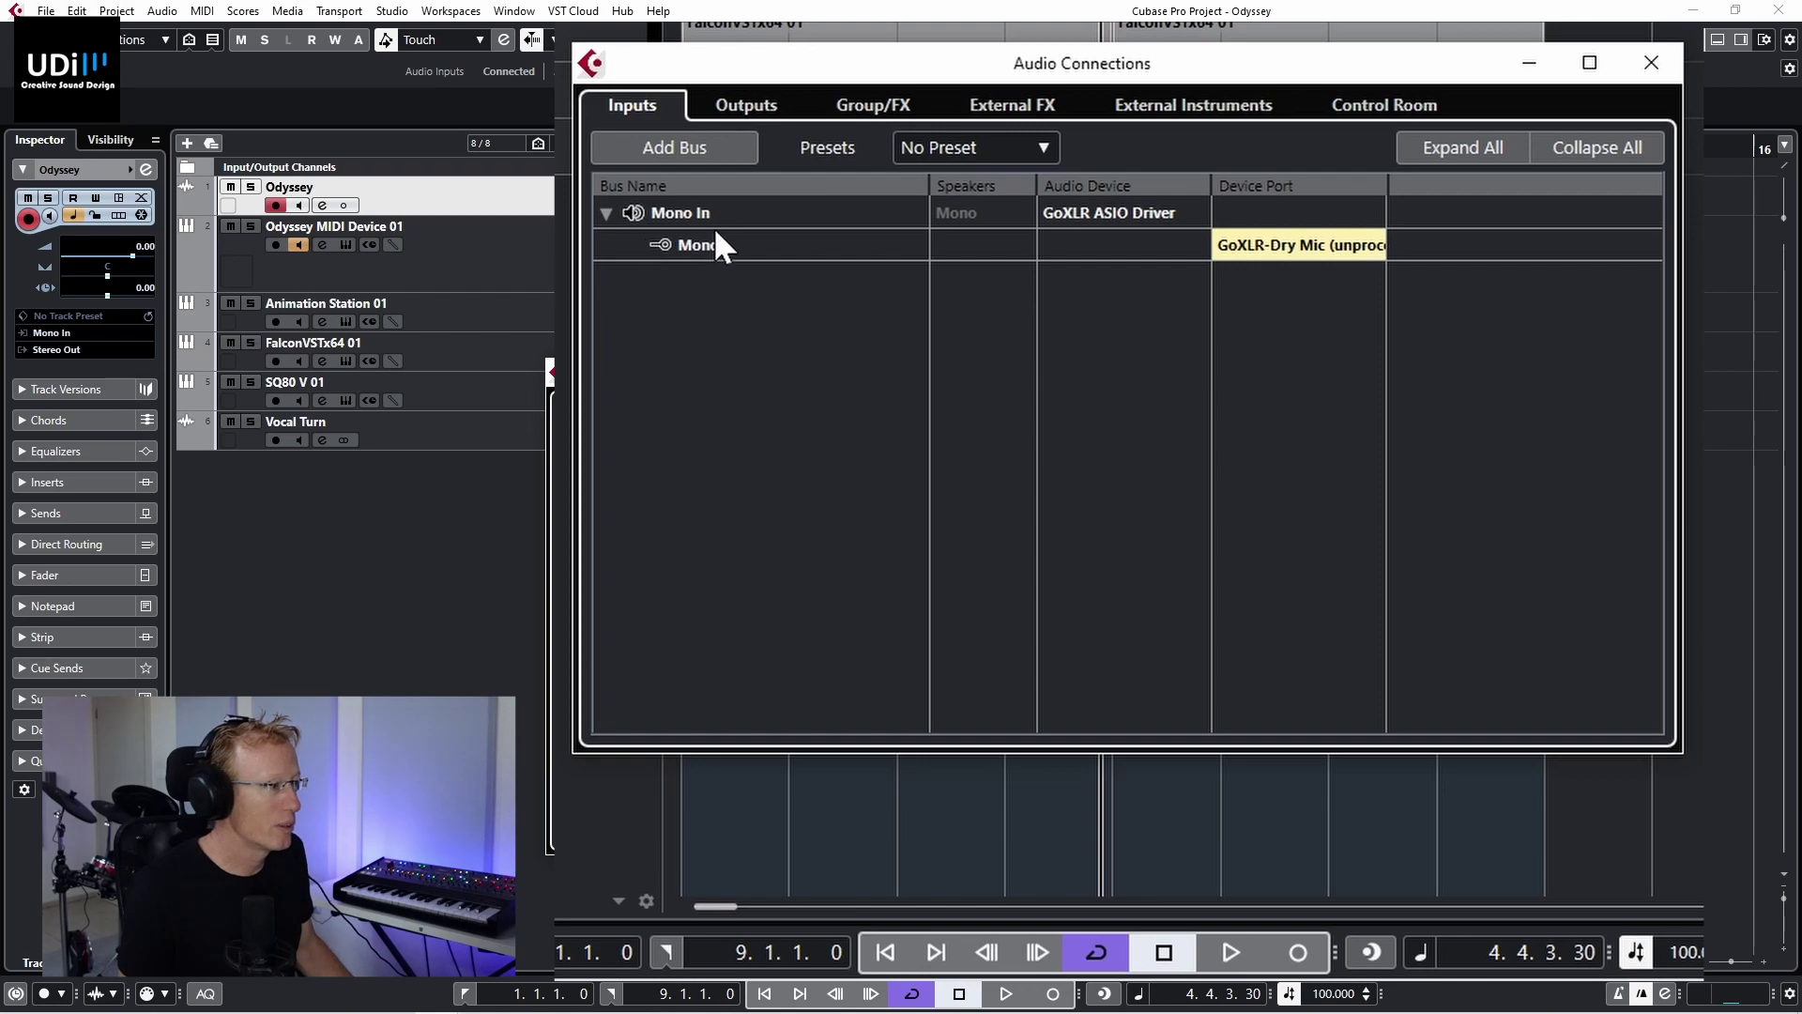
pyautogui.click(1276, 246)
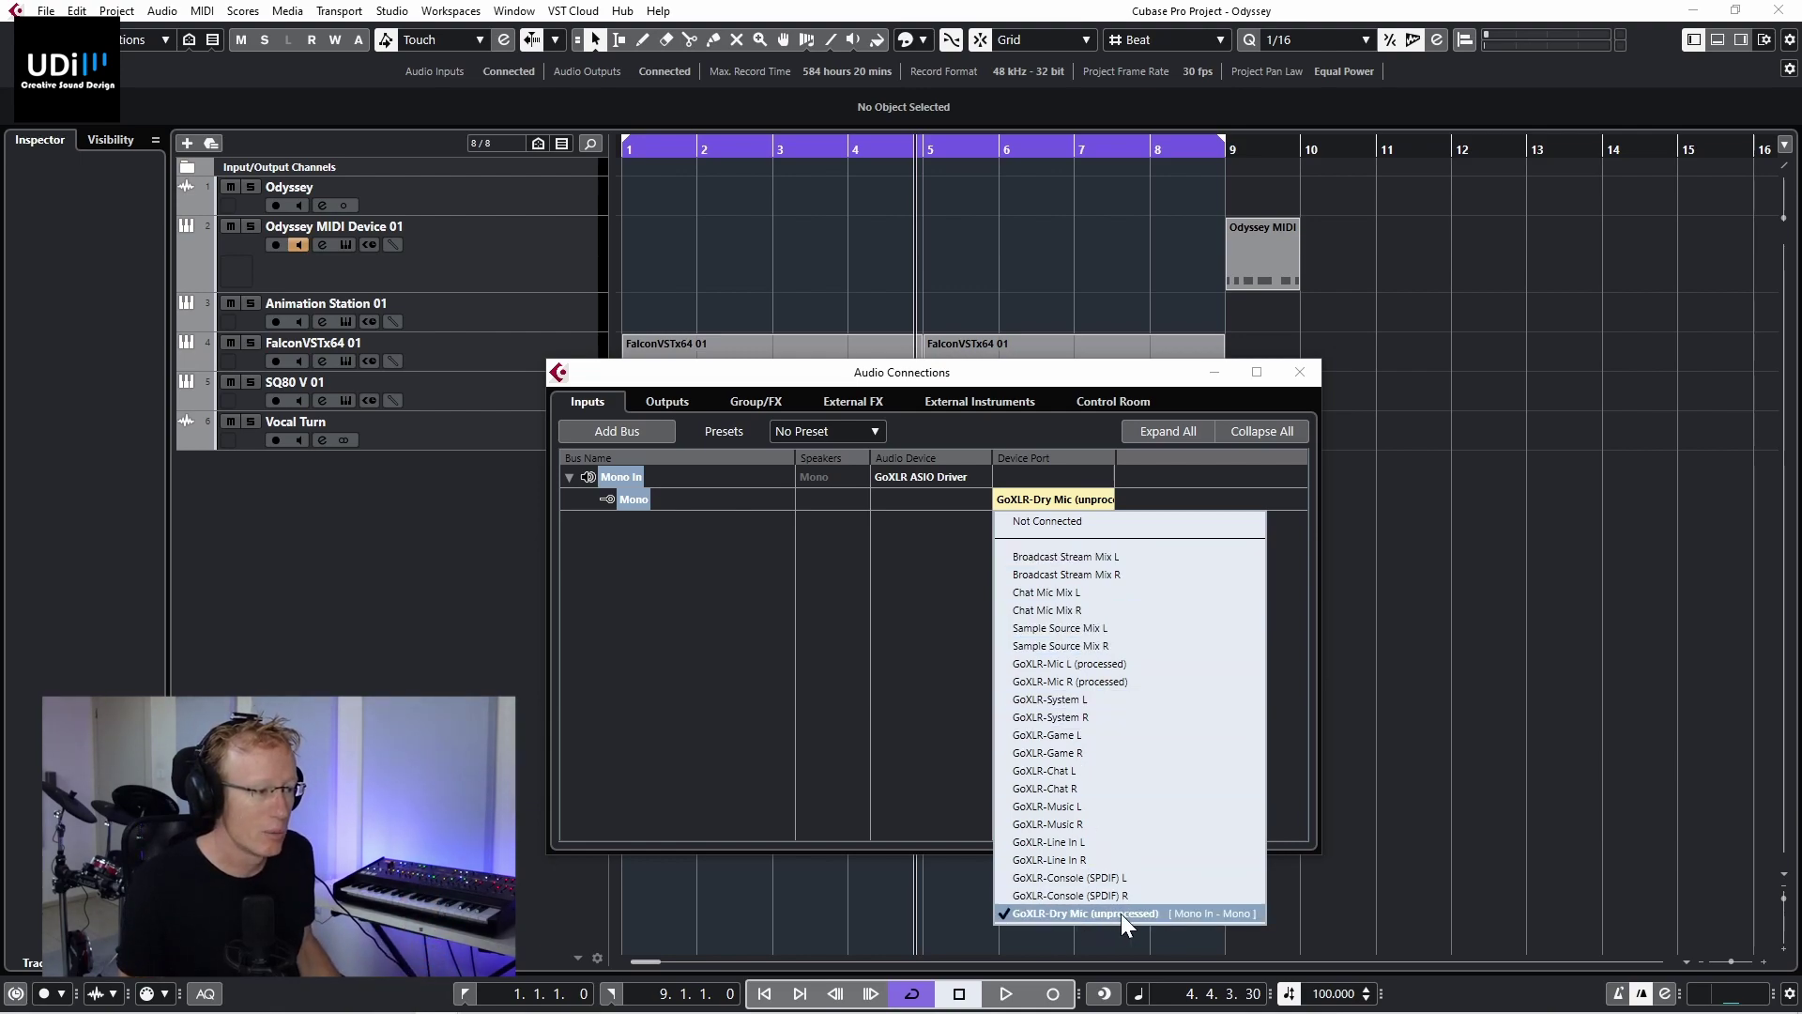
pyautogui.click(1072, 912)
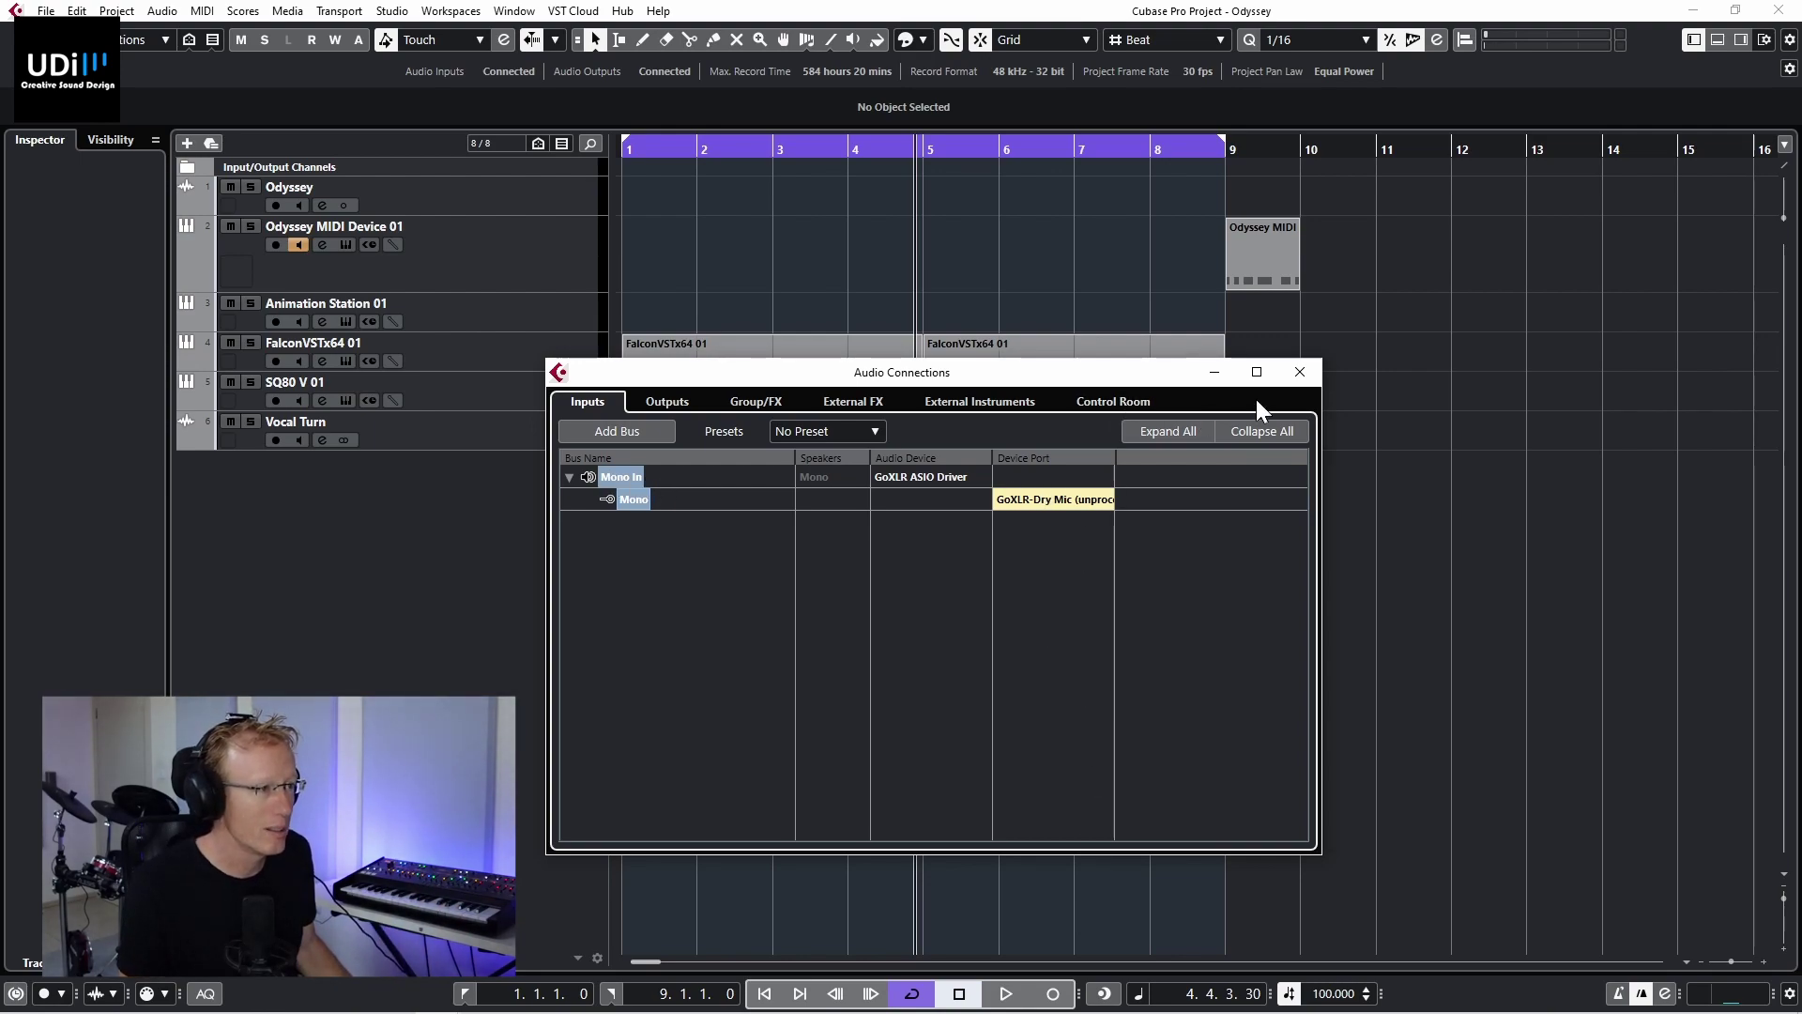
pyautogui.click(1300, 373)
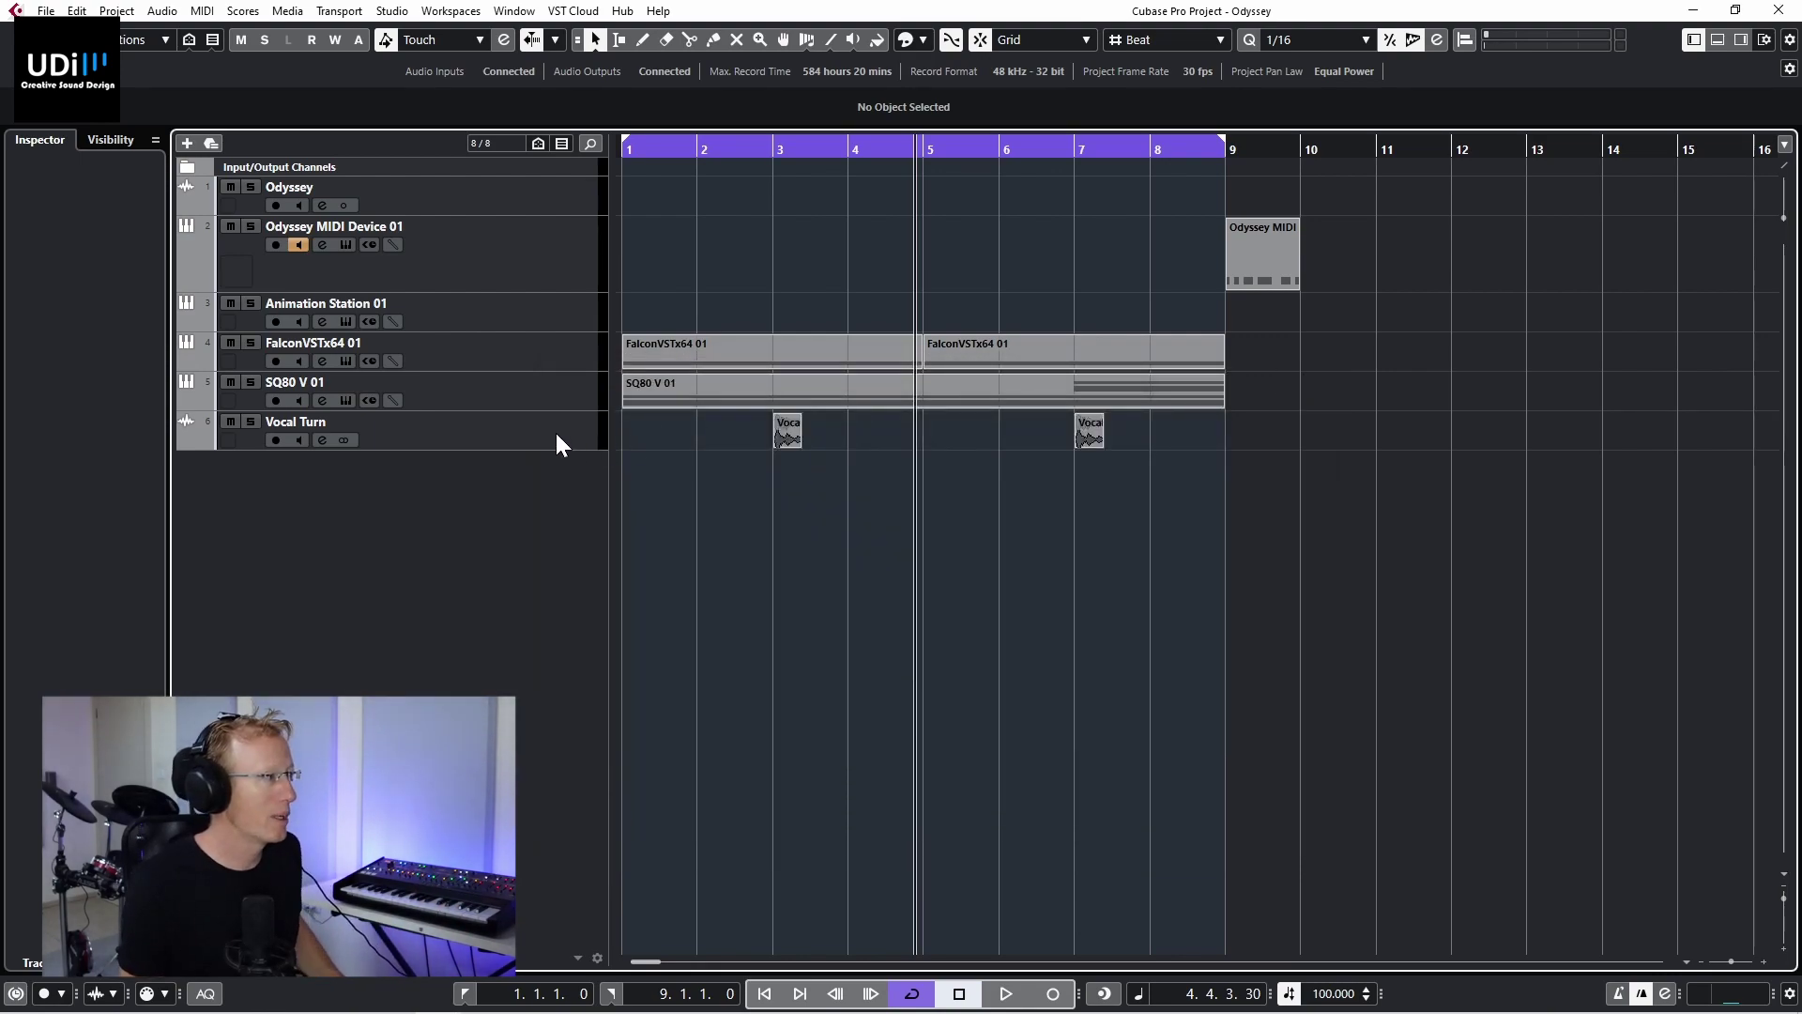
# Step: Add a MIDI track named Odessey Midi directly below the Odyssey audio track
pyautogui.click(563, 206)
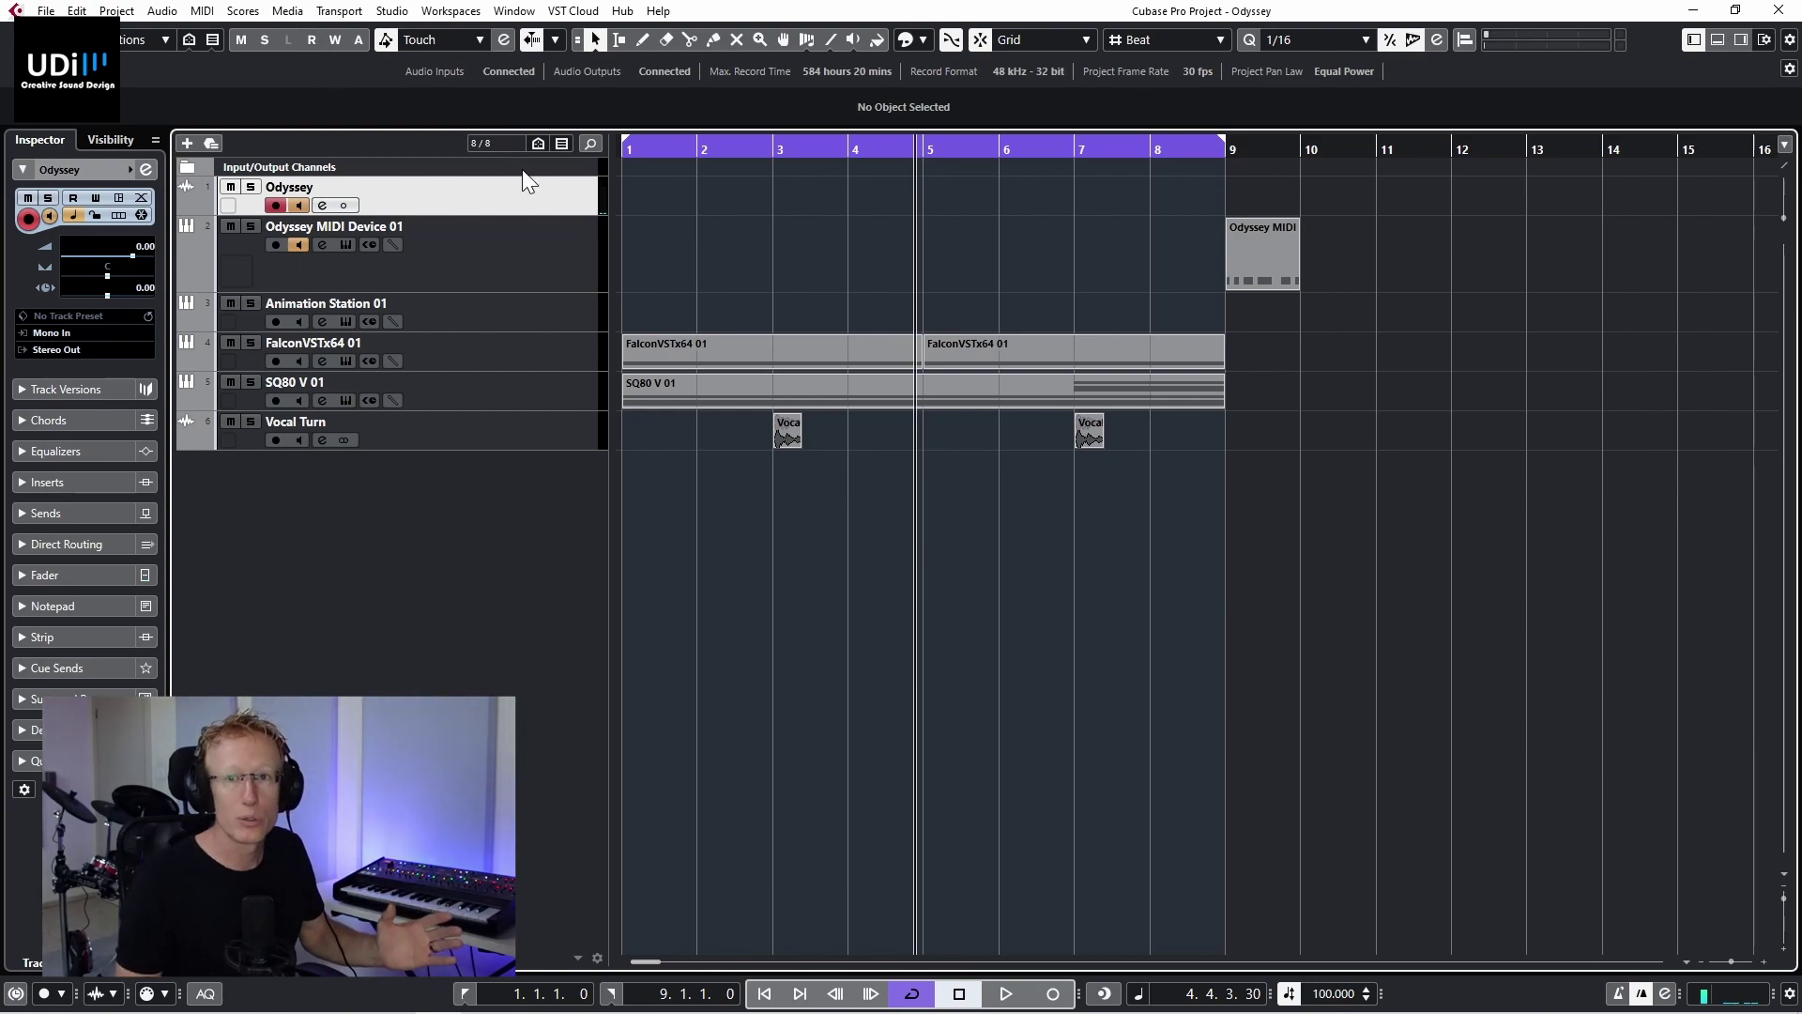
pyautogui.rightClick(529, 196)
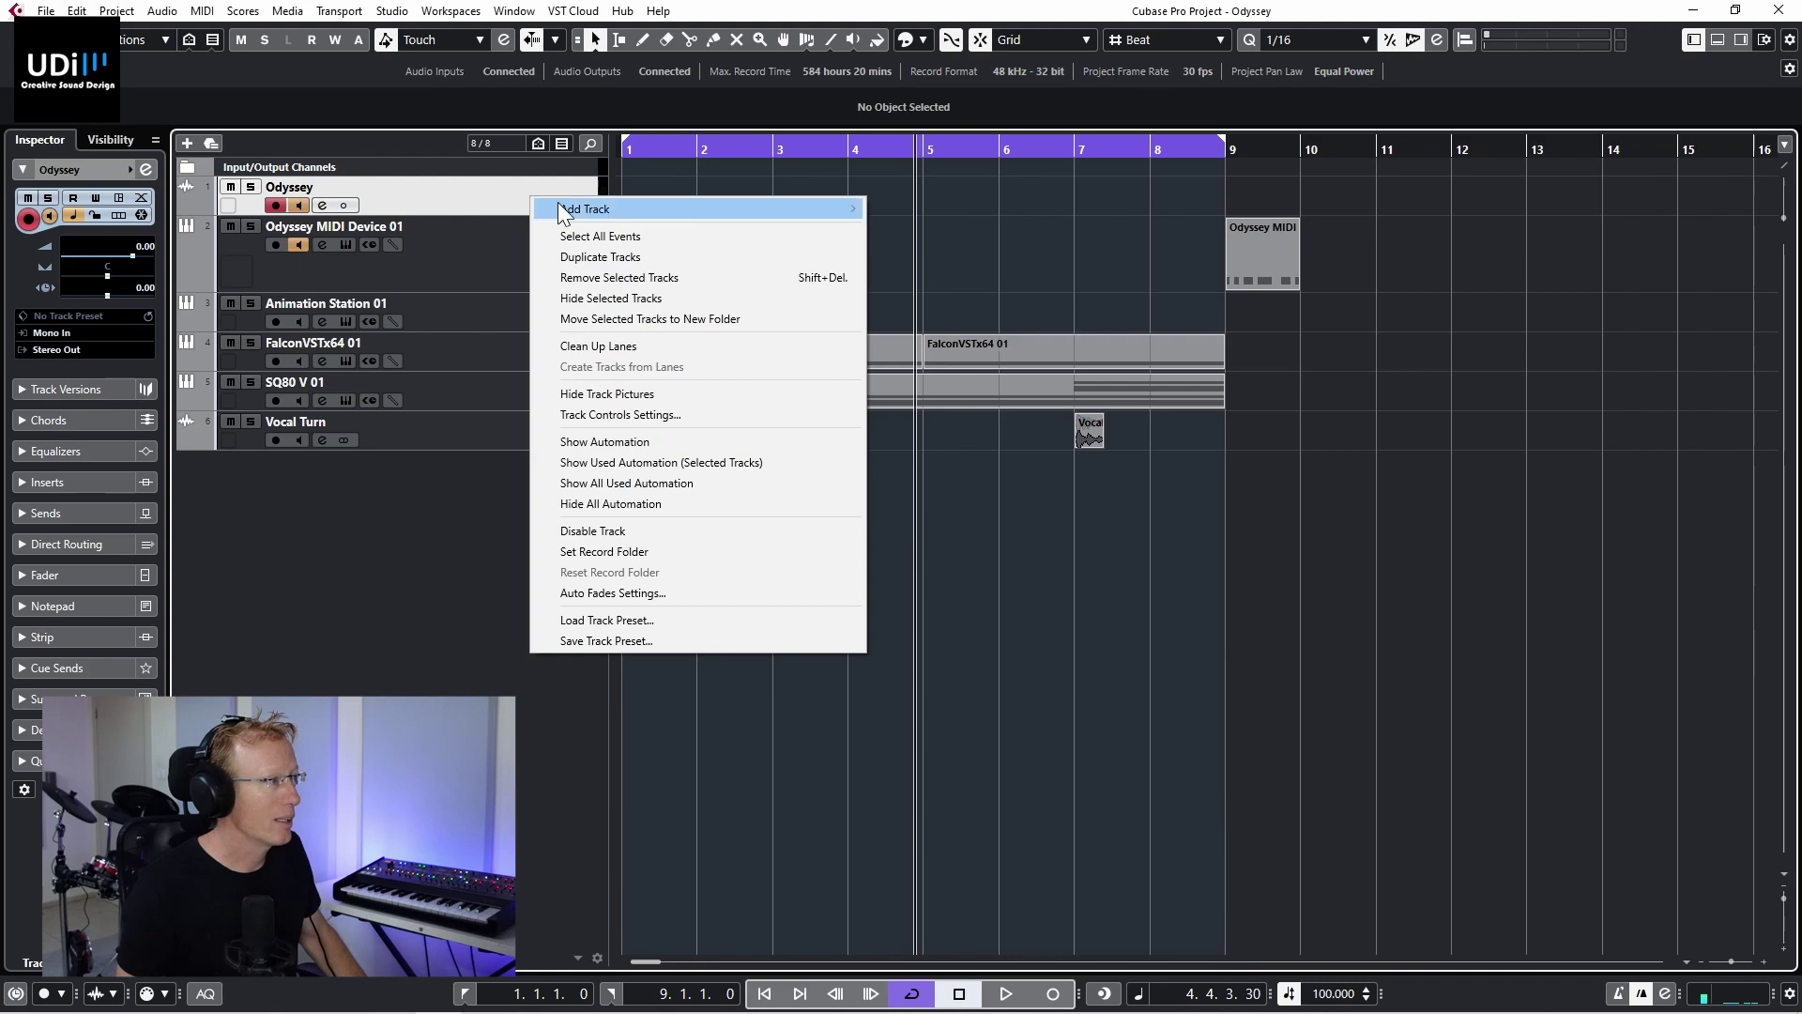
pyautogui.moveTo(588, 209)
pyautogui.click(983, 251)
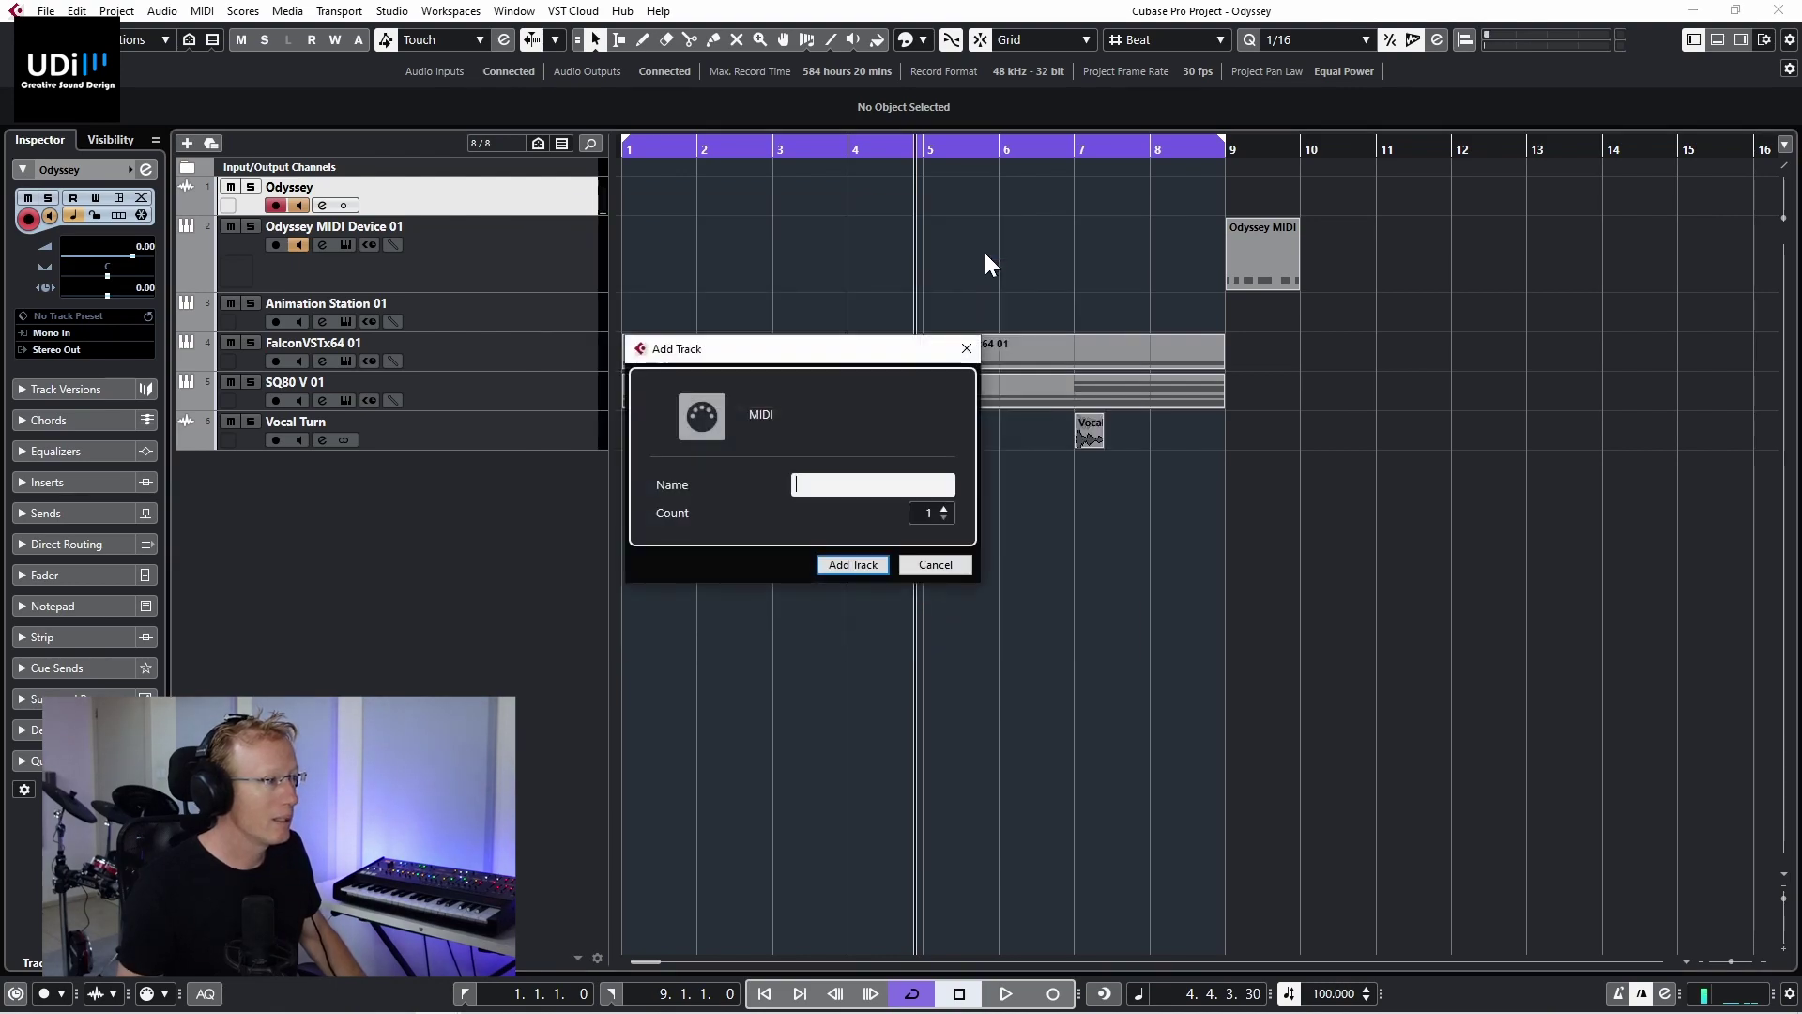
pyautogui.write('Odessey')
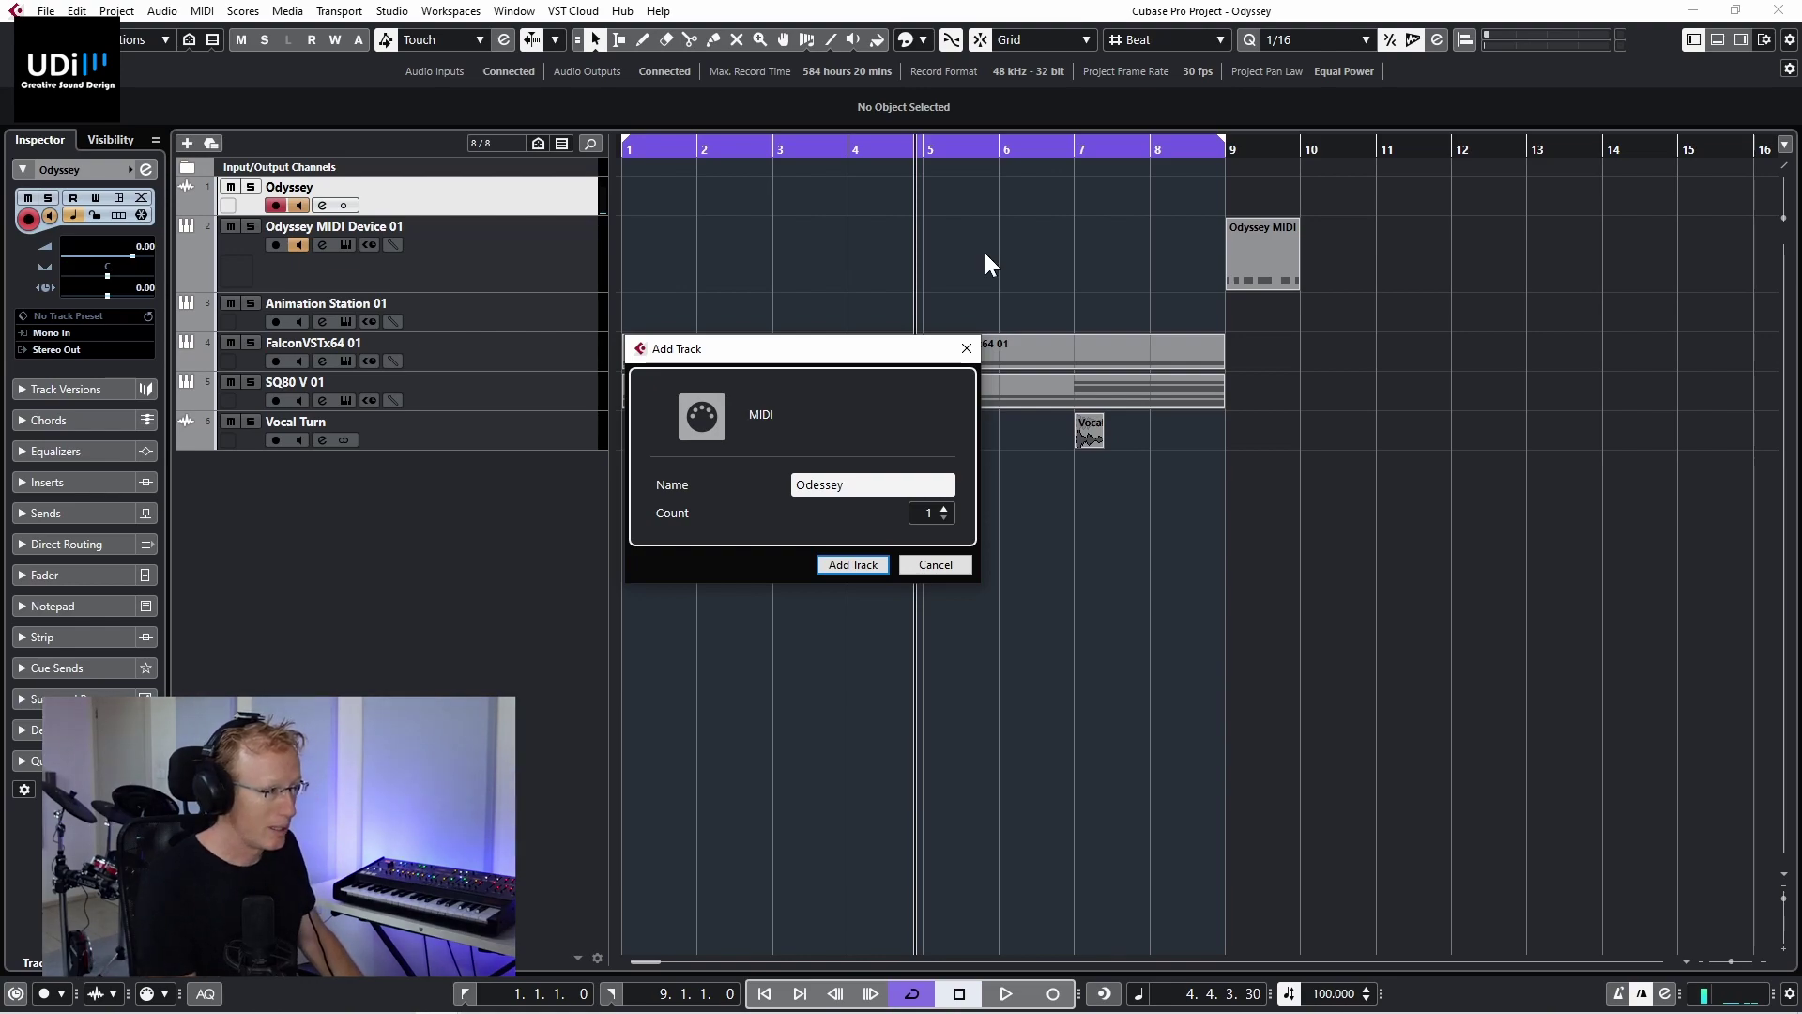
pyautogui.write(' Mid')
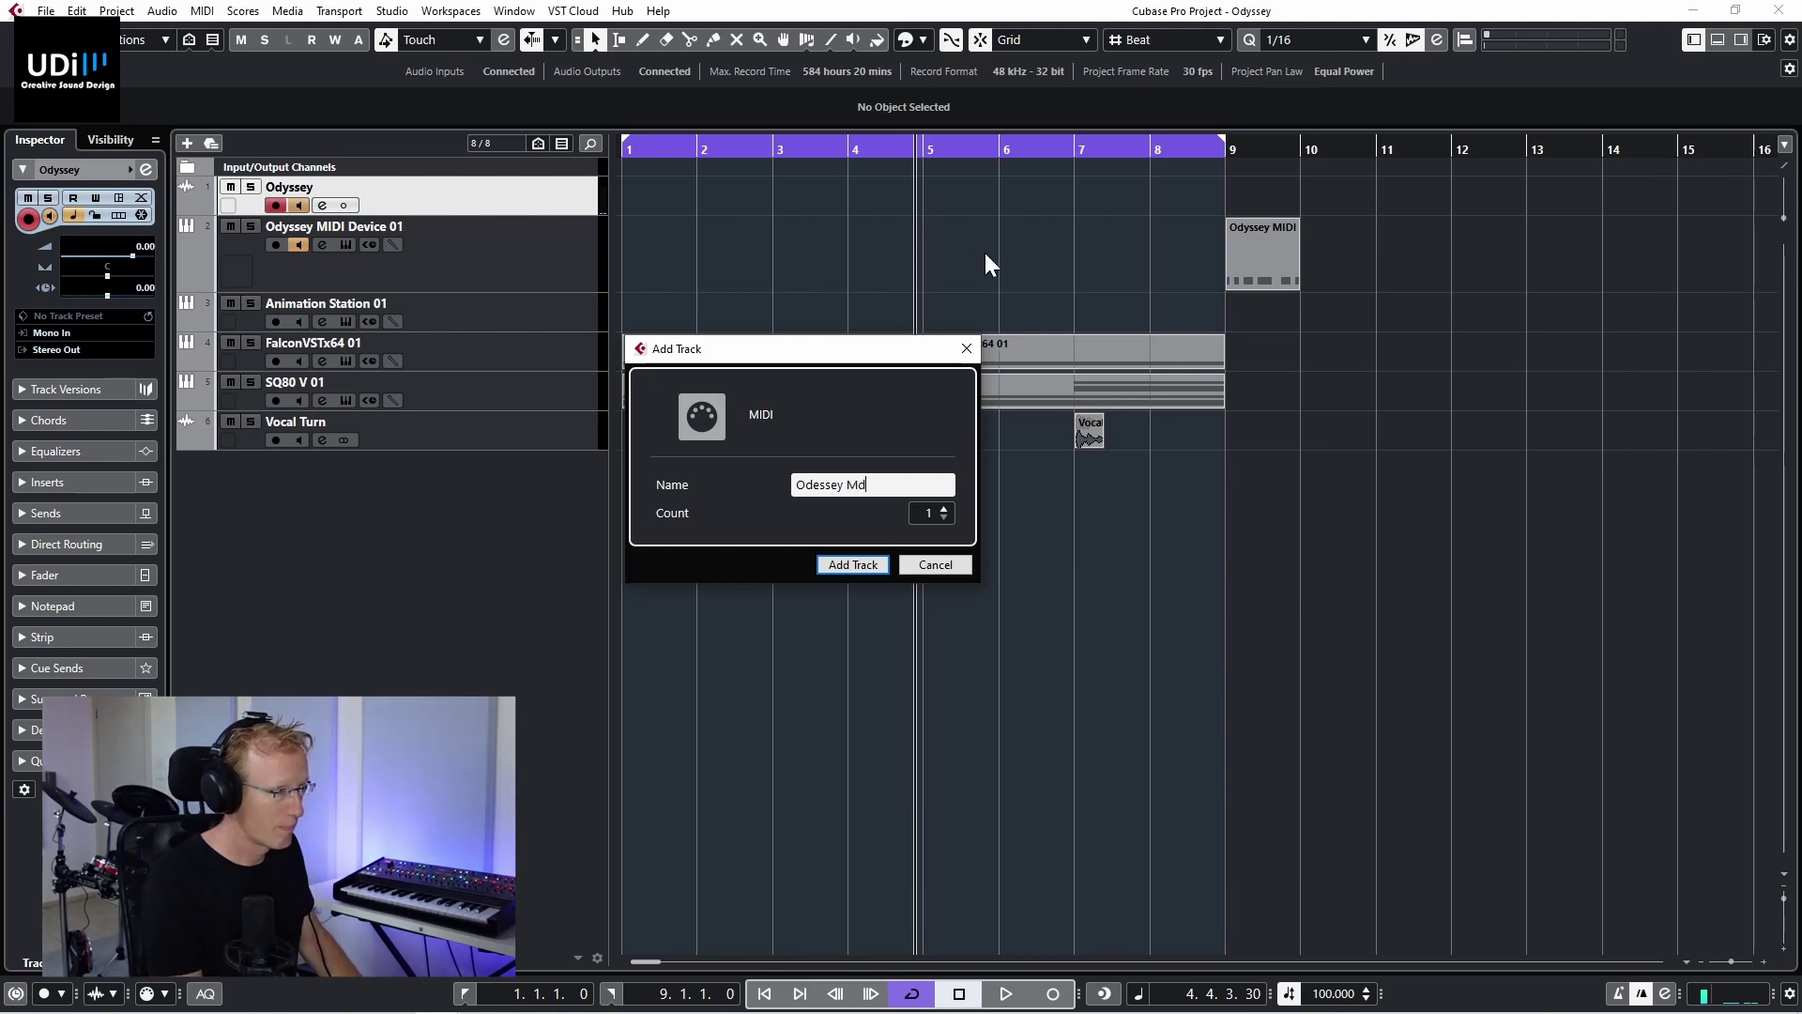
pyautogui.write('i')
pyautogui.press('Return')
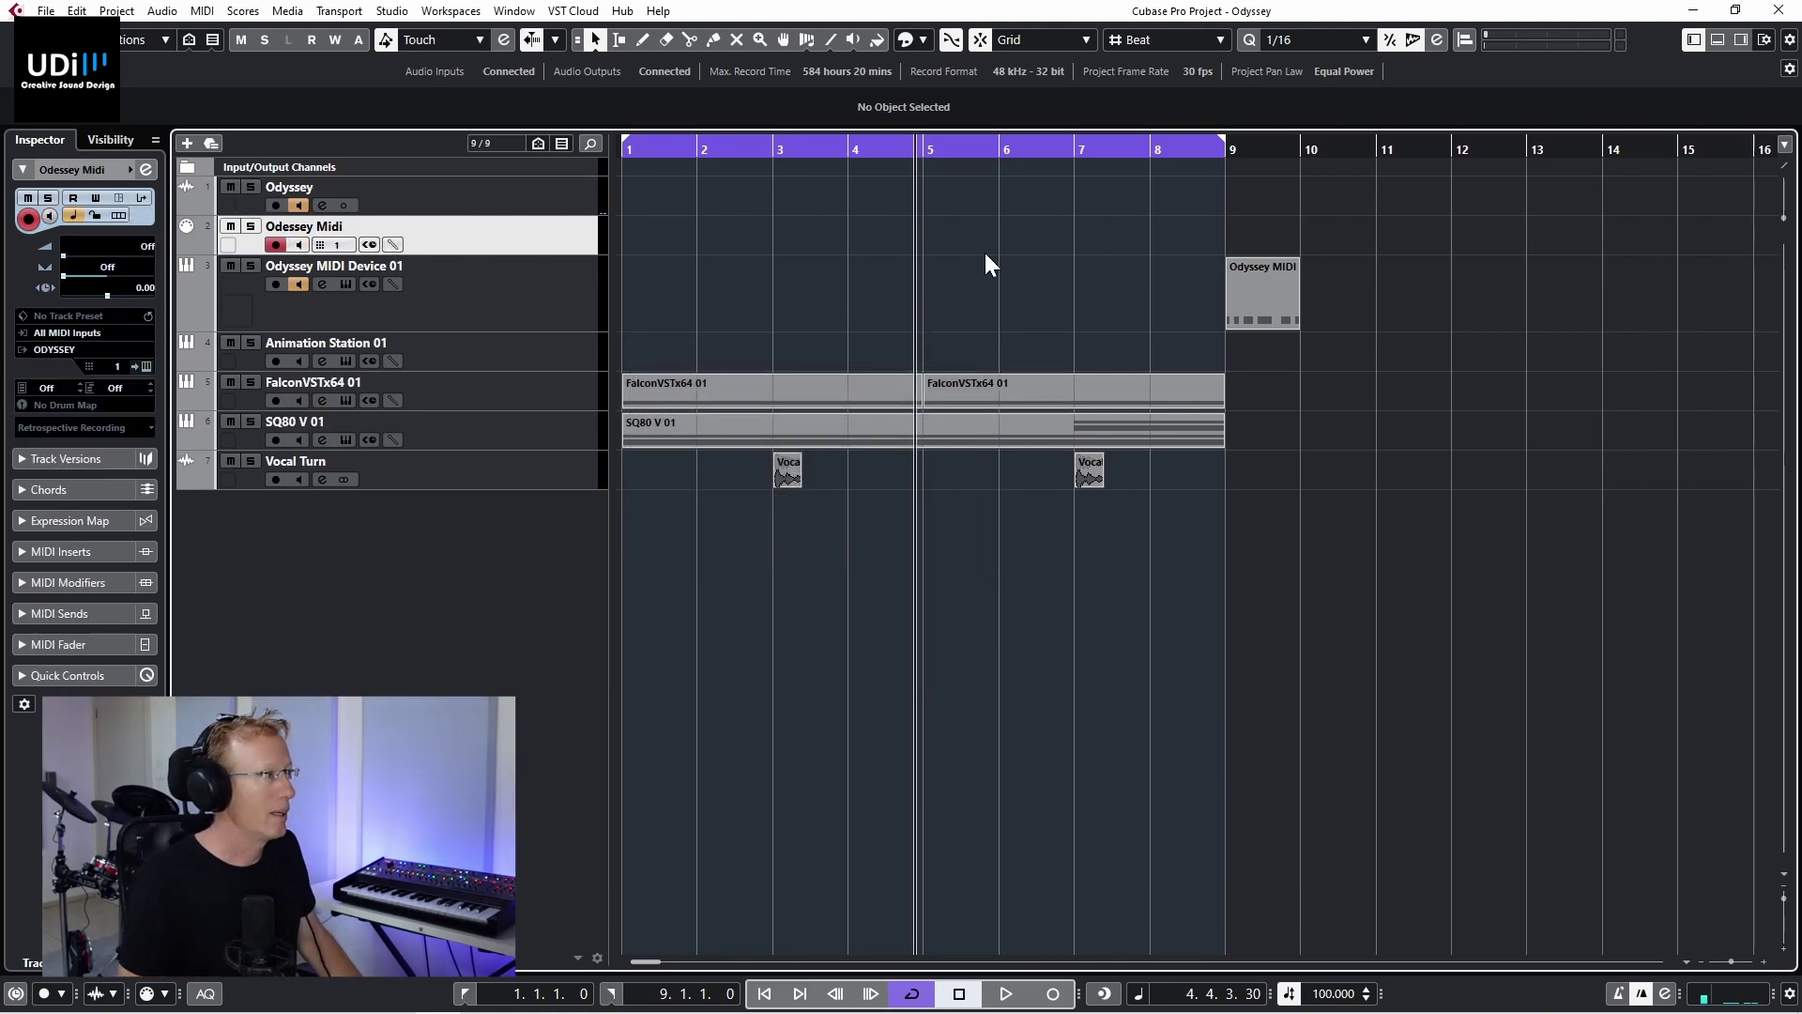
# Step: Set the MIDI output of the Odessey Midi track to ODYSSEY
pyautogui.click(531, 188)
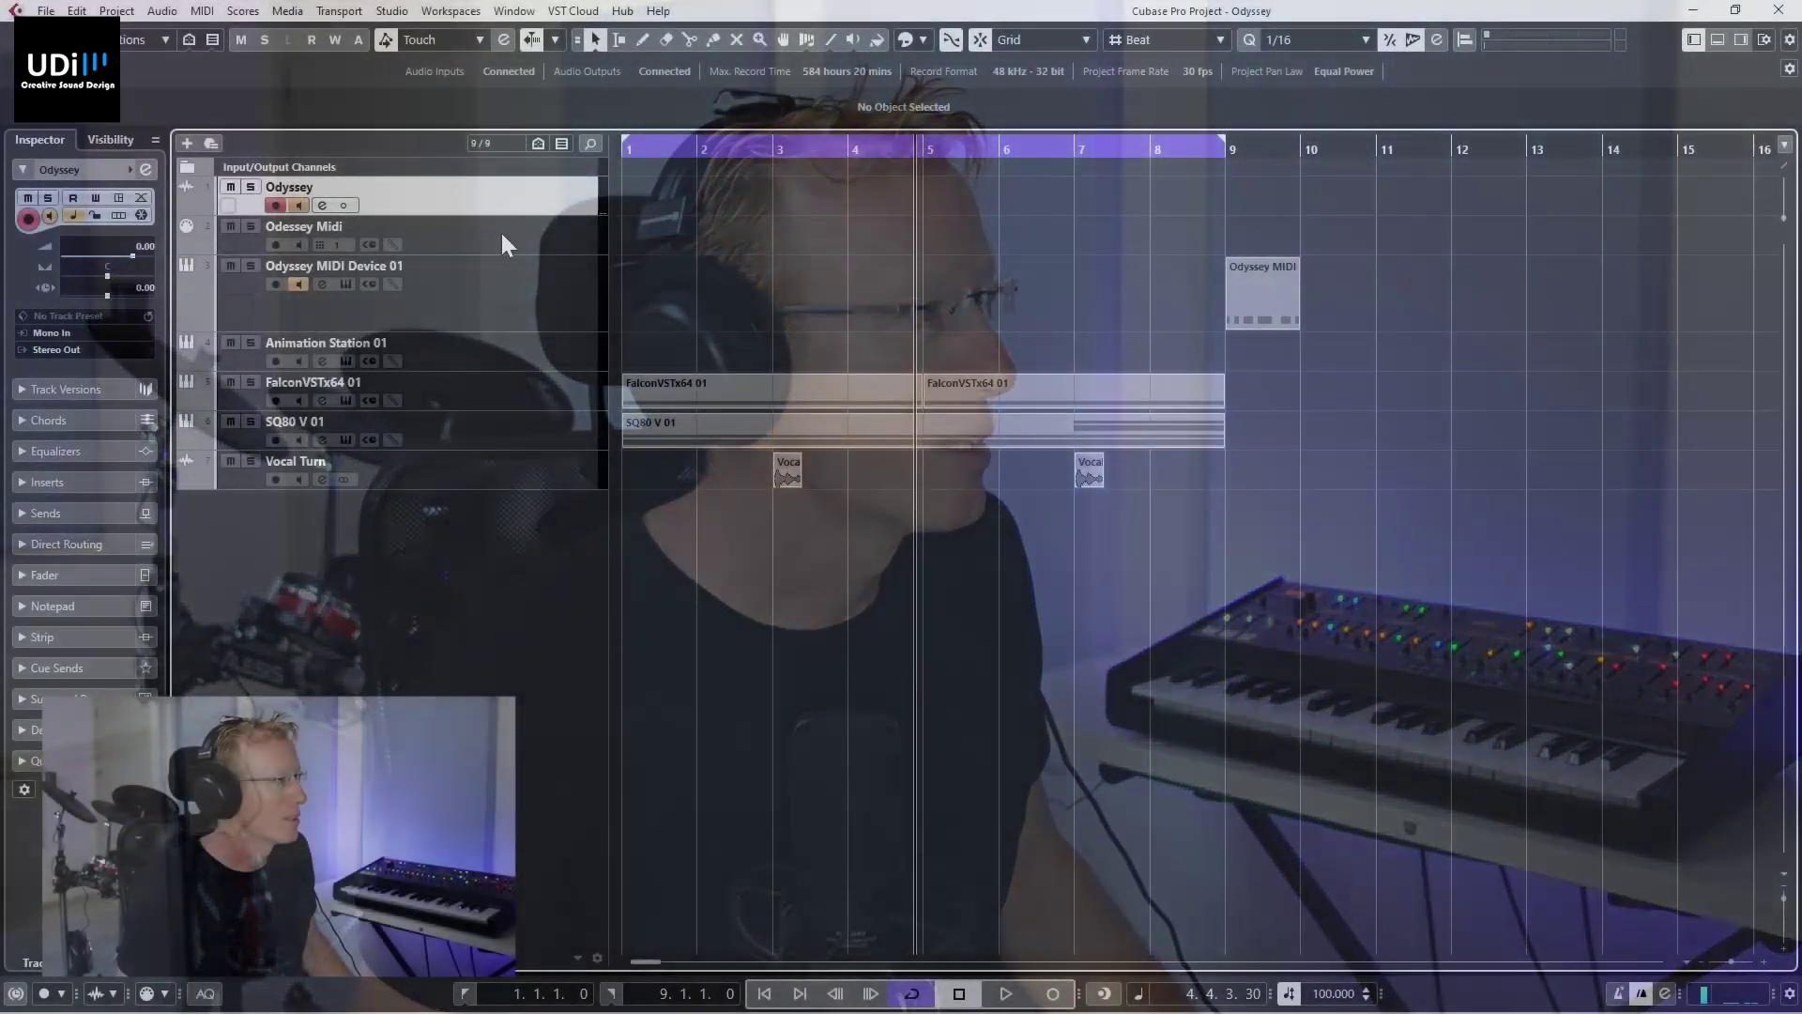
pyautogui.click(506, 235)
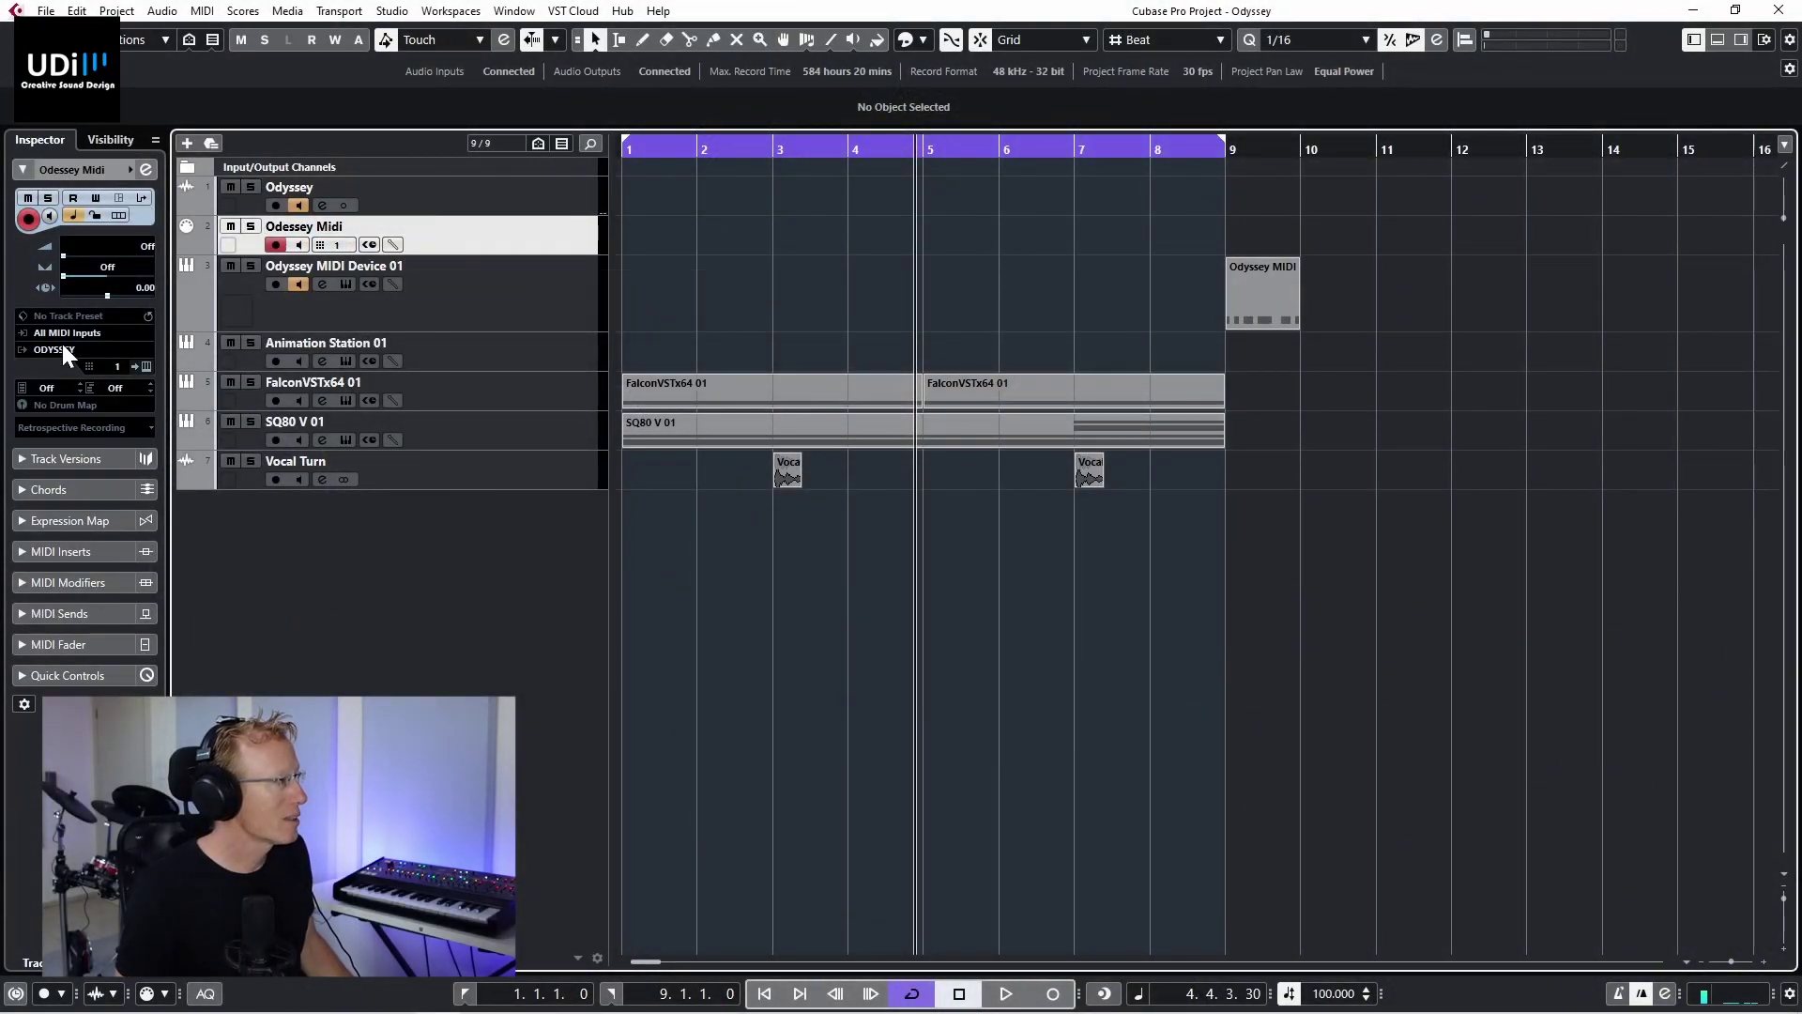
pyautogui.click(62, 347)
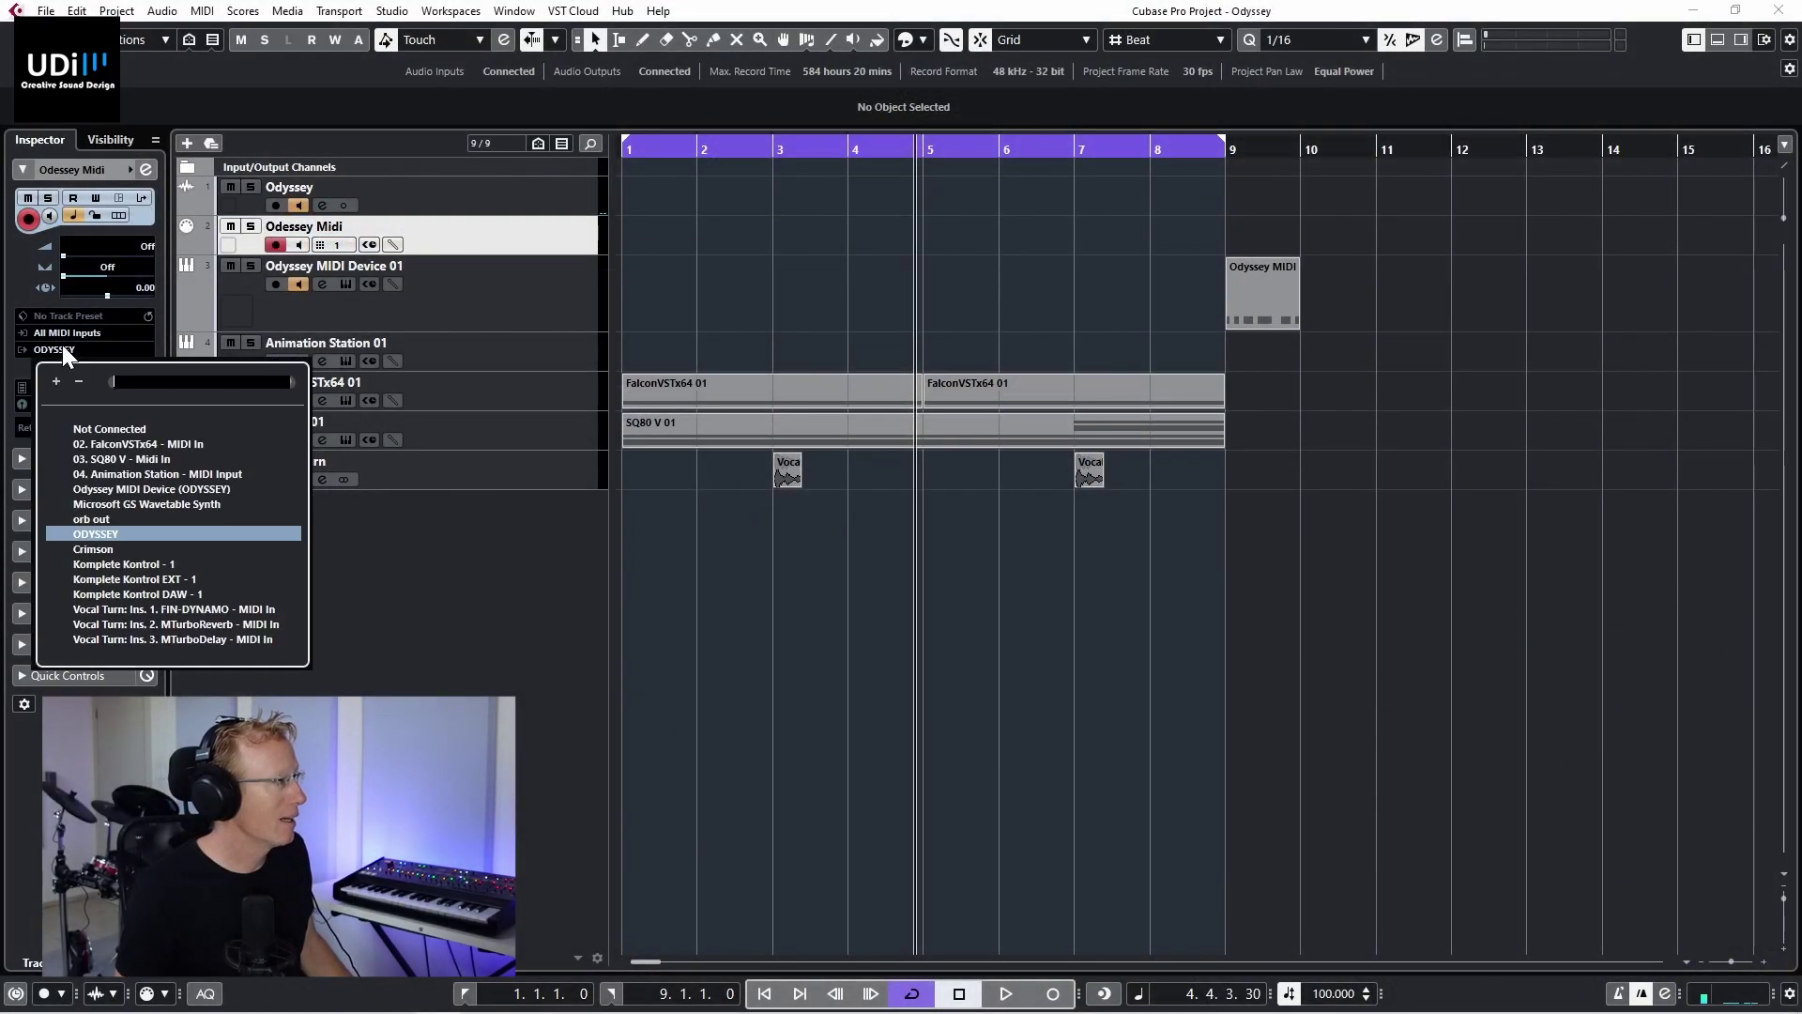
pyautogui.click(62, 347)
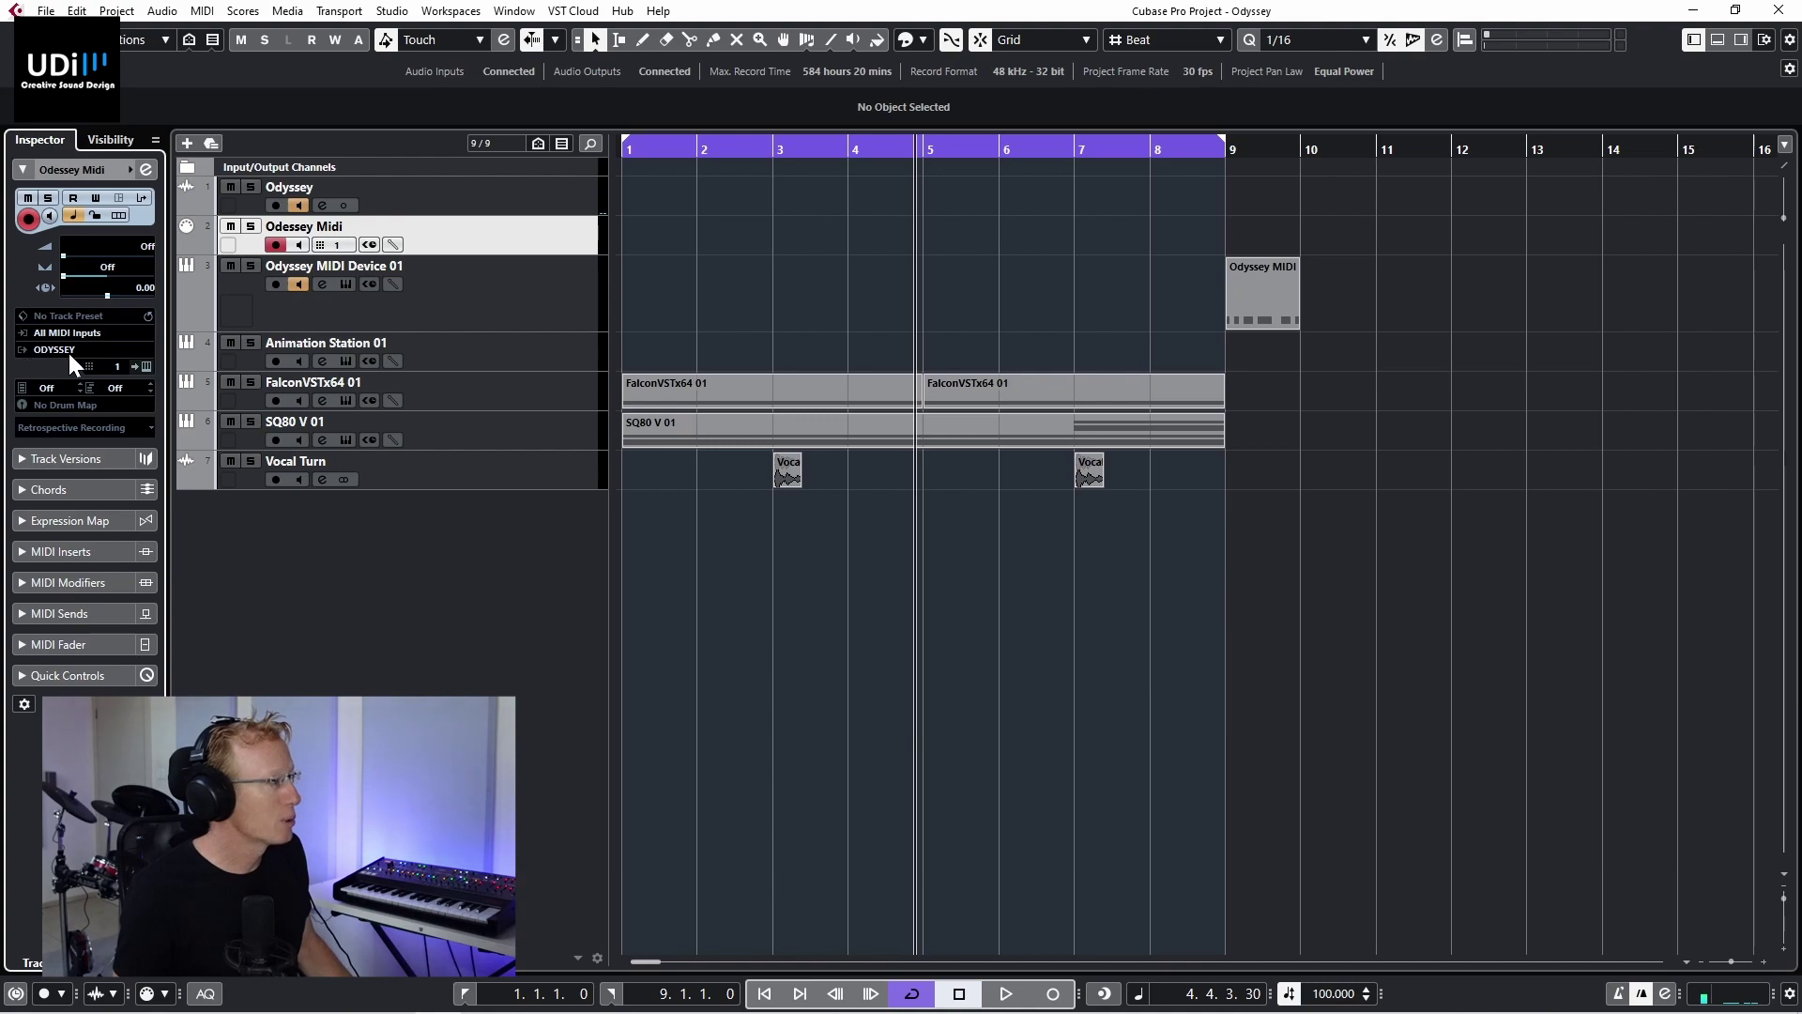
pyautogui.click(47, 351)
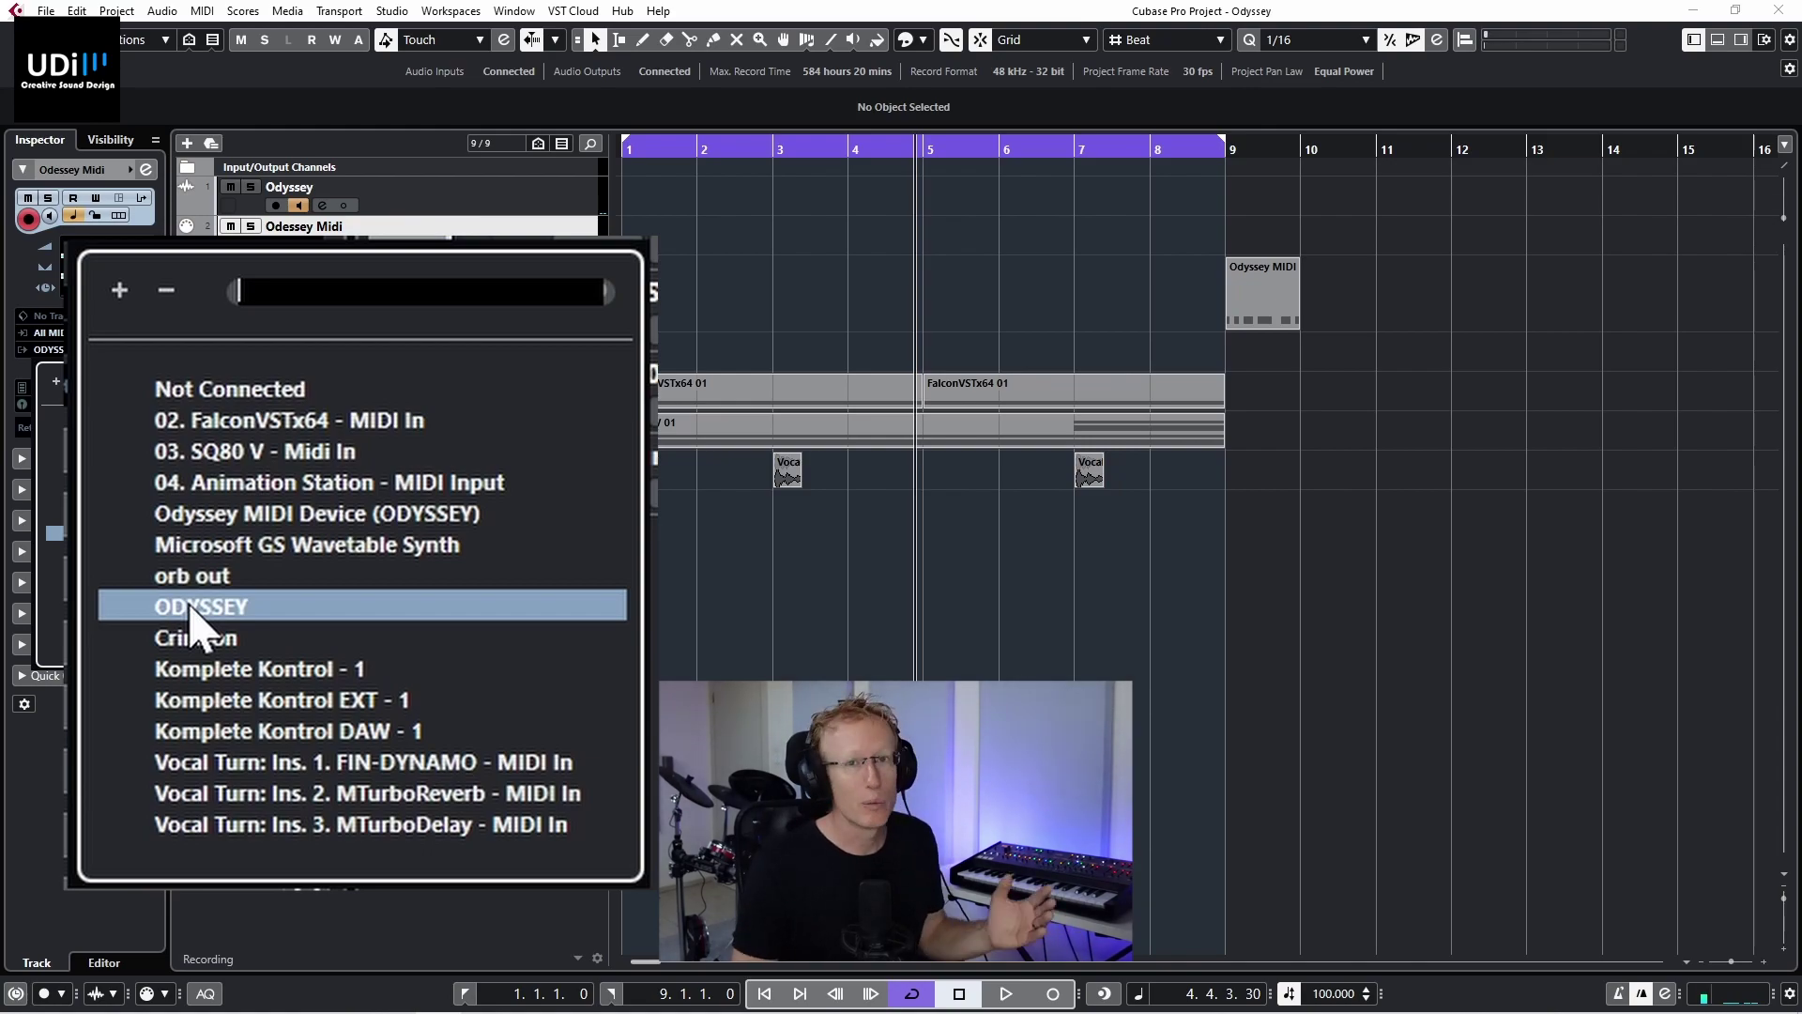
pyautogui.click(219, 614)
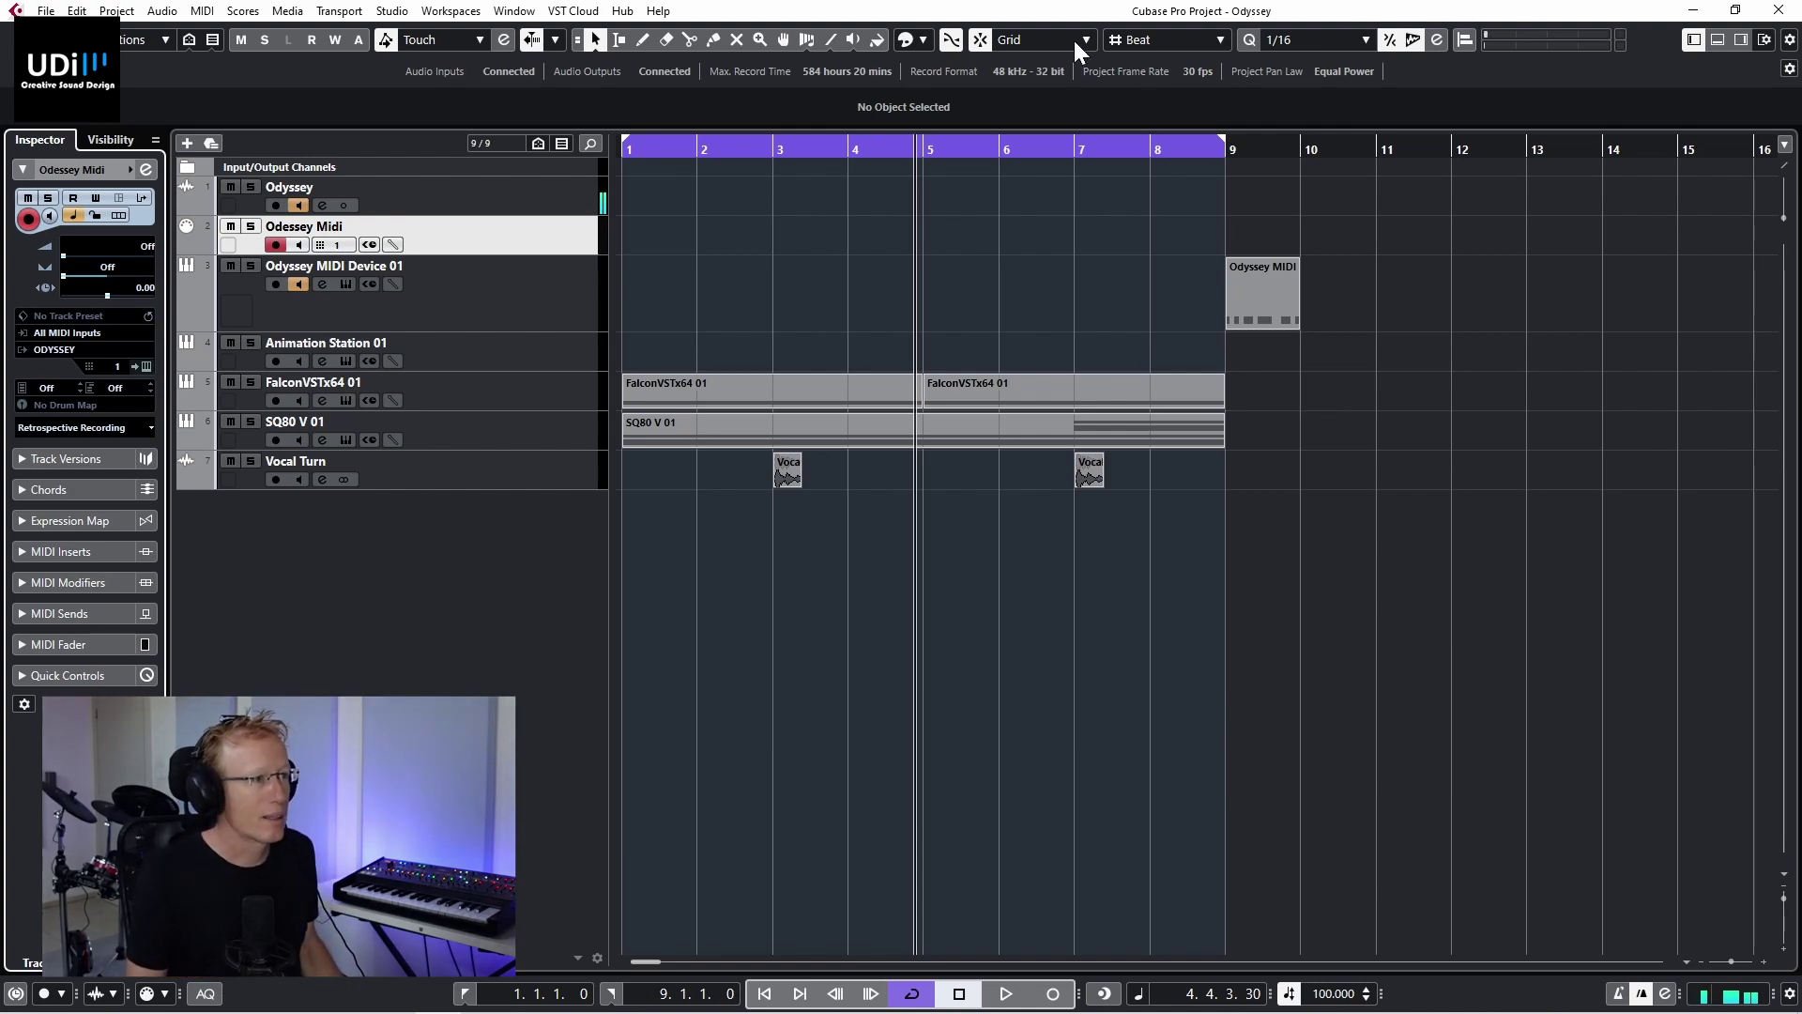
# Step: Move the MIDI clip from bar 9 to bar 1 of the Odessey Midi track and duplicate it seven times to fill bars 1 to 8
pyautogui.moveTo(1276, 284); pyautogui.dragTo(658, 240)
pyautogui.hotkey('ctrl', 'd')
pyautogui.hotkey('ctrl', 'd')
pyautogui.hotkey('ctrl', 'd')
pyautogui.hotkey('ctrl', 'd')
pyautogui.hotkey('ctrl', 'd')
pyautogui.hotkey('ctrl', 'd')
pyautogui.hotkey('ctrl', 'd')
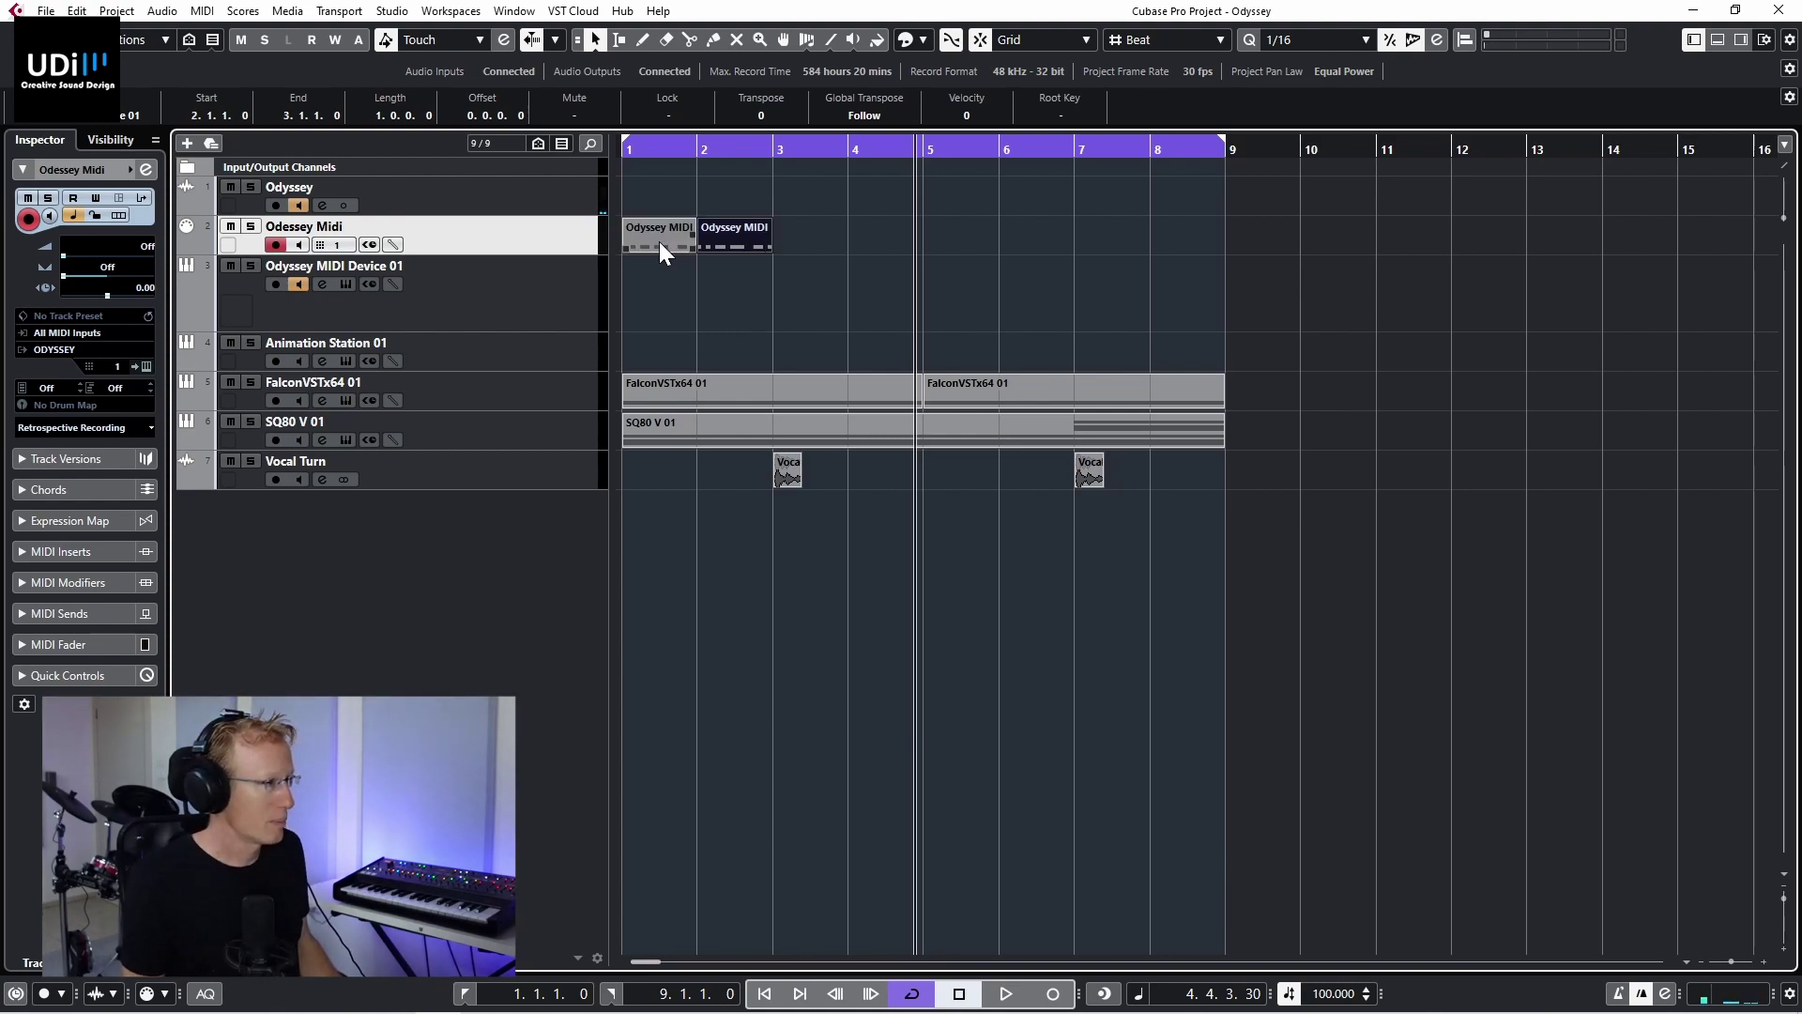
# Step: Preview the arrangement with the synth part, and record the synth's audio onto the Odyssey track from bar 1
pyautogui.press('space')
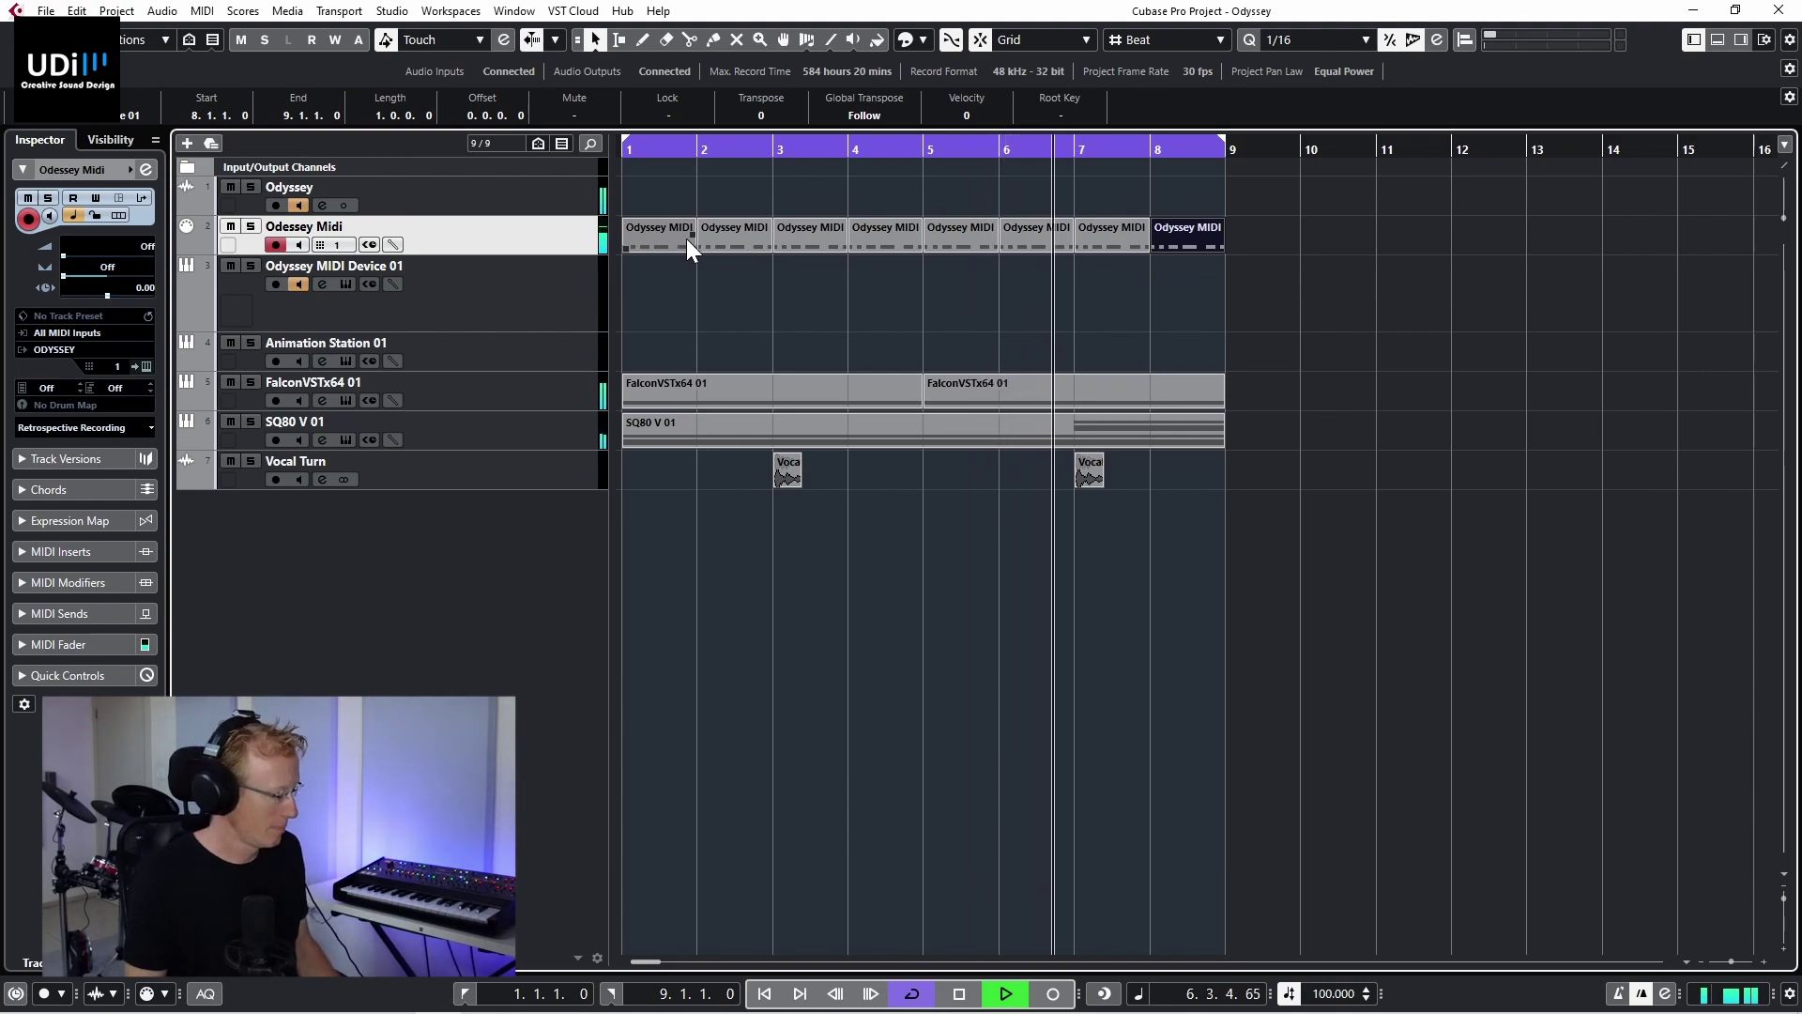
pyautogui.press('space')
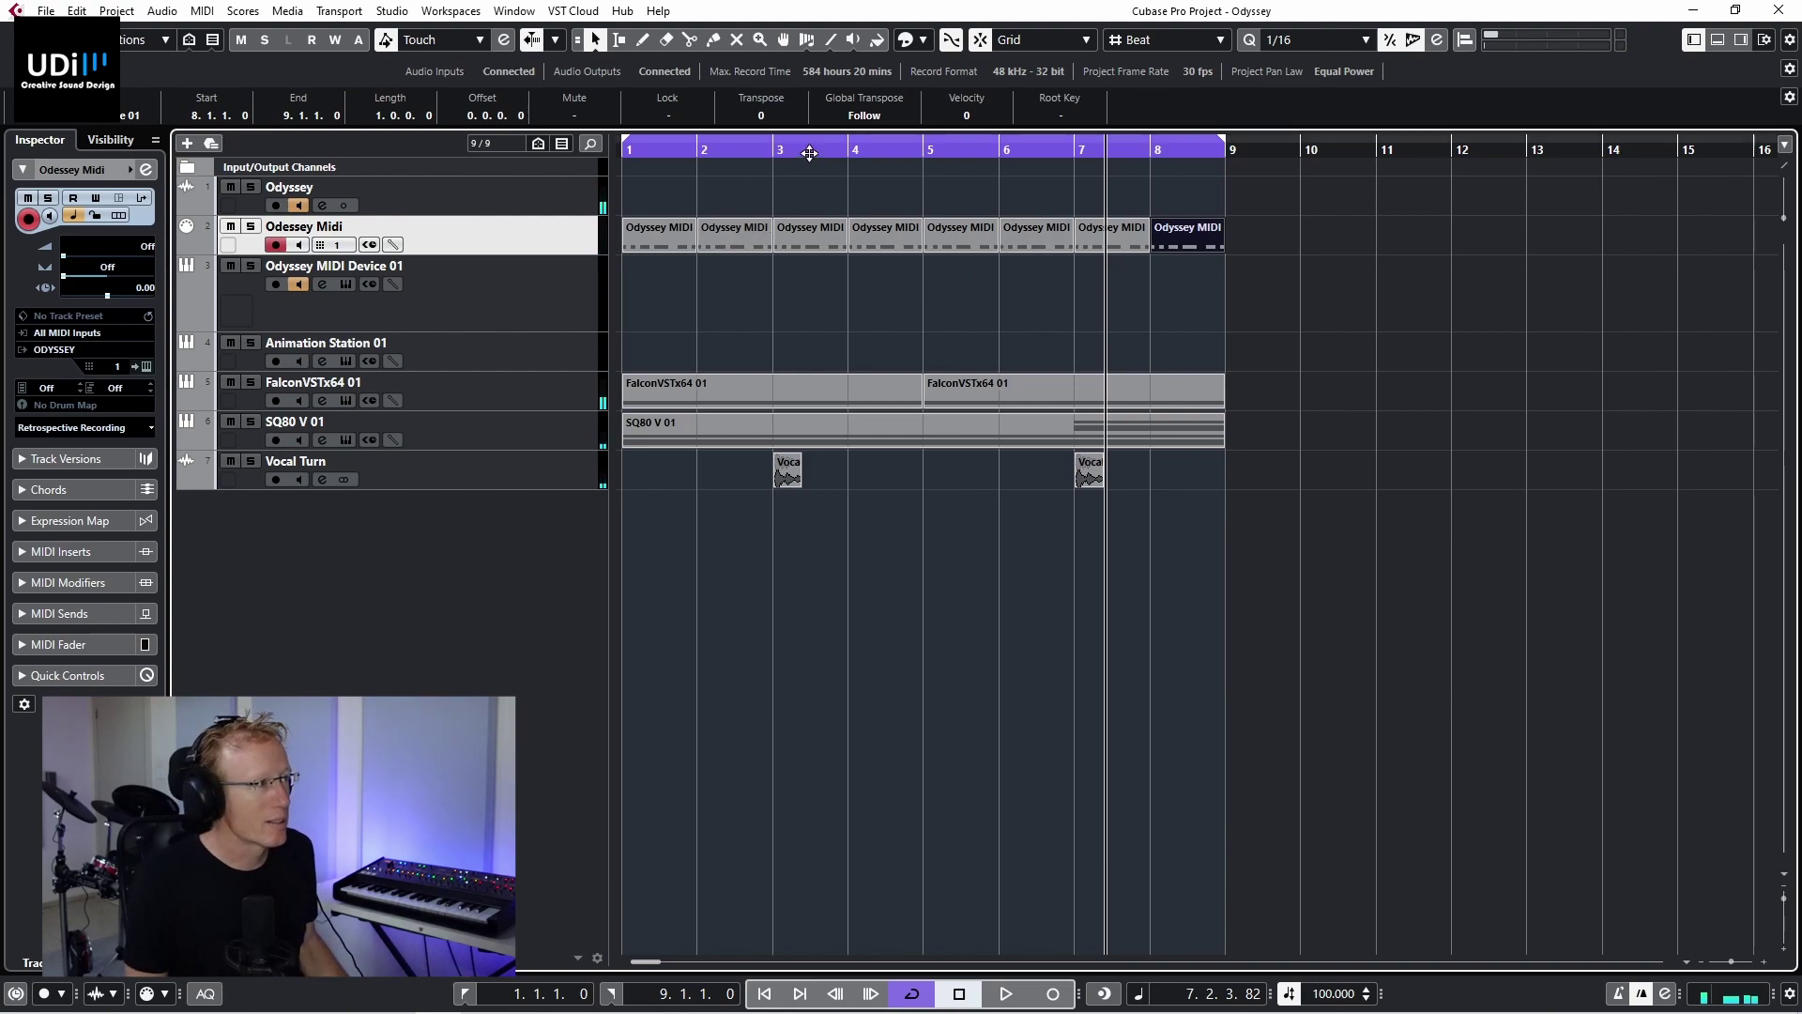
pyautogui.press('KP_Decimal')
pyautogui.press('g')
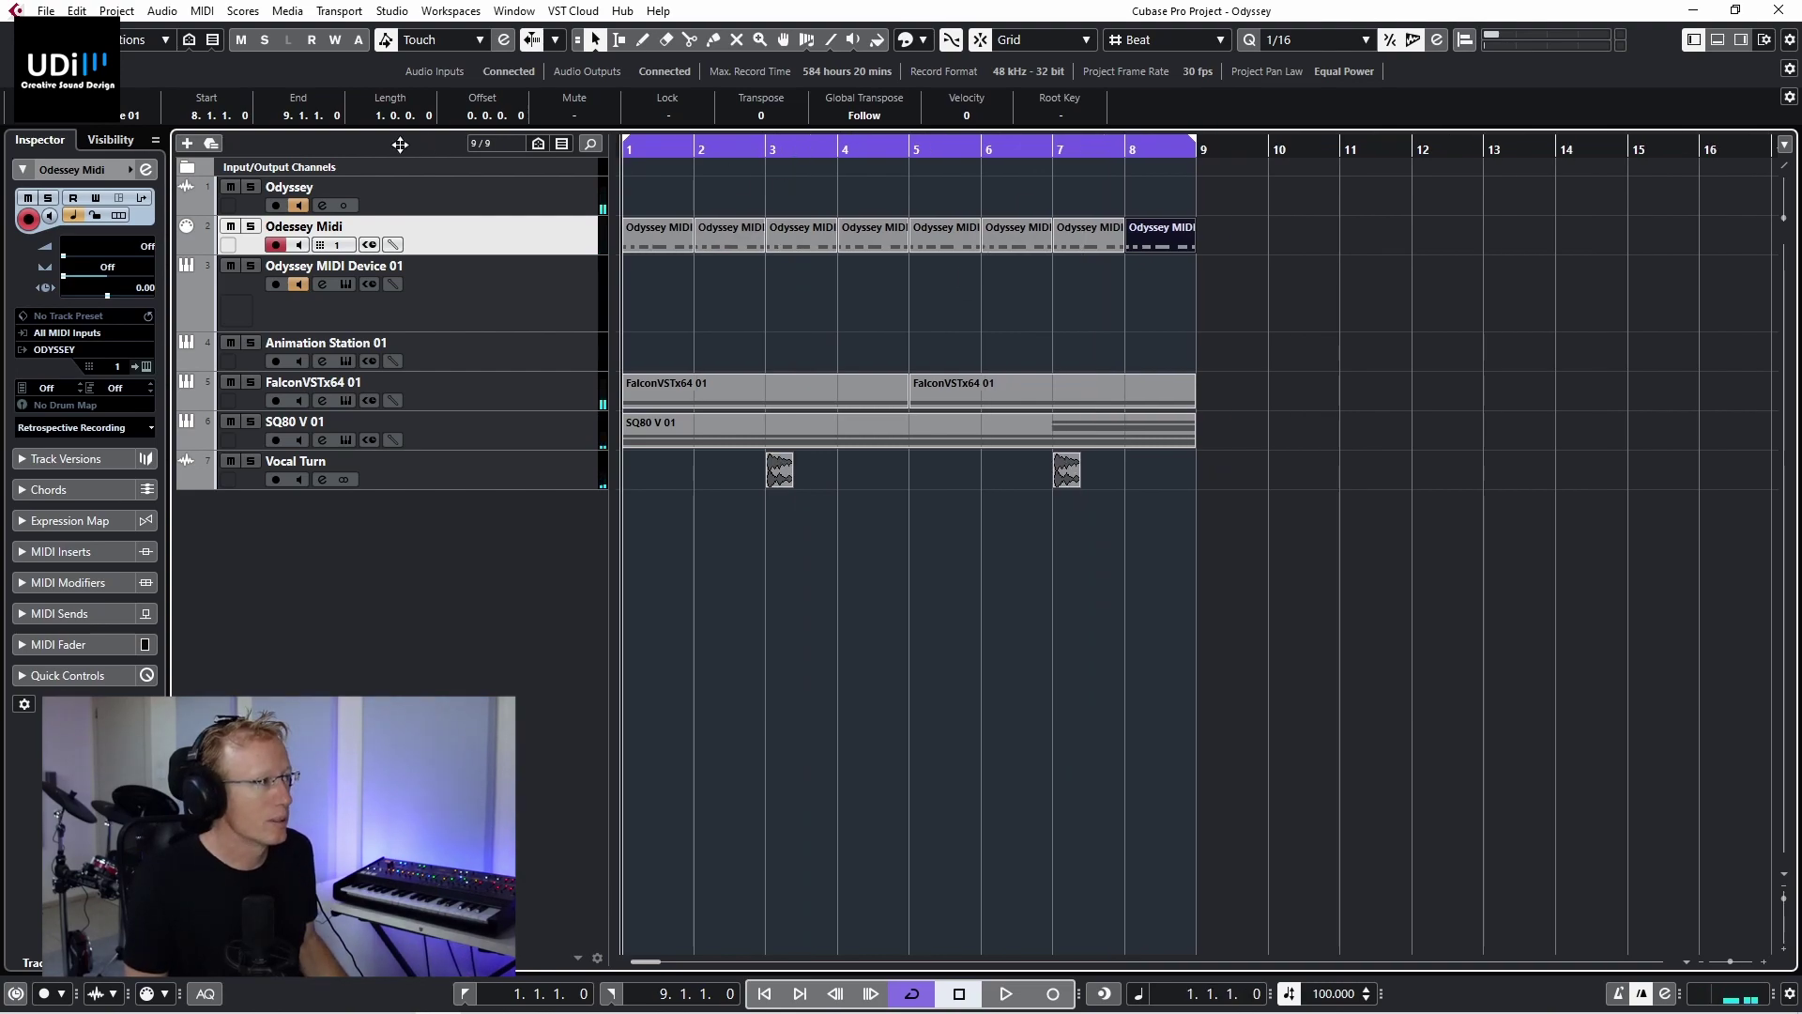
pyautogui.press('Up')
pyautogui.click(1053, 993)
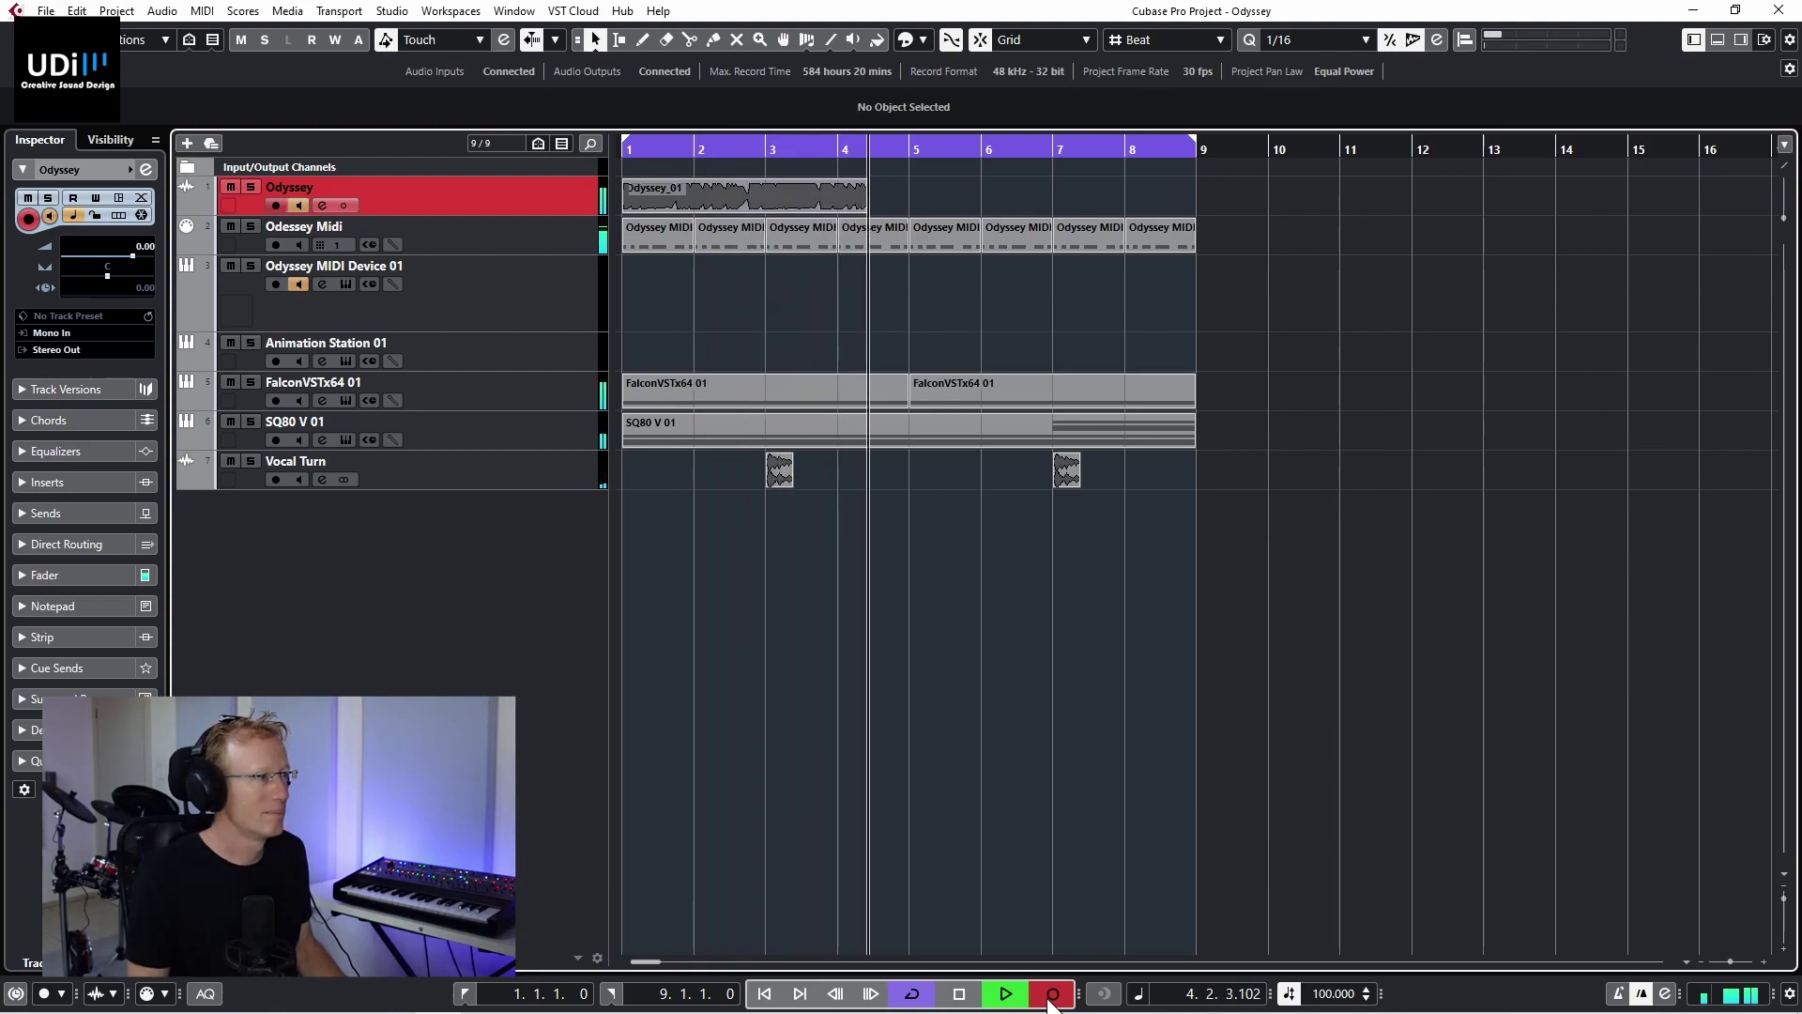
pyautogui.press('space')
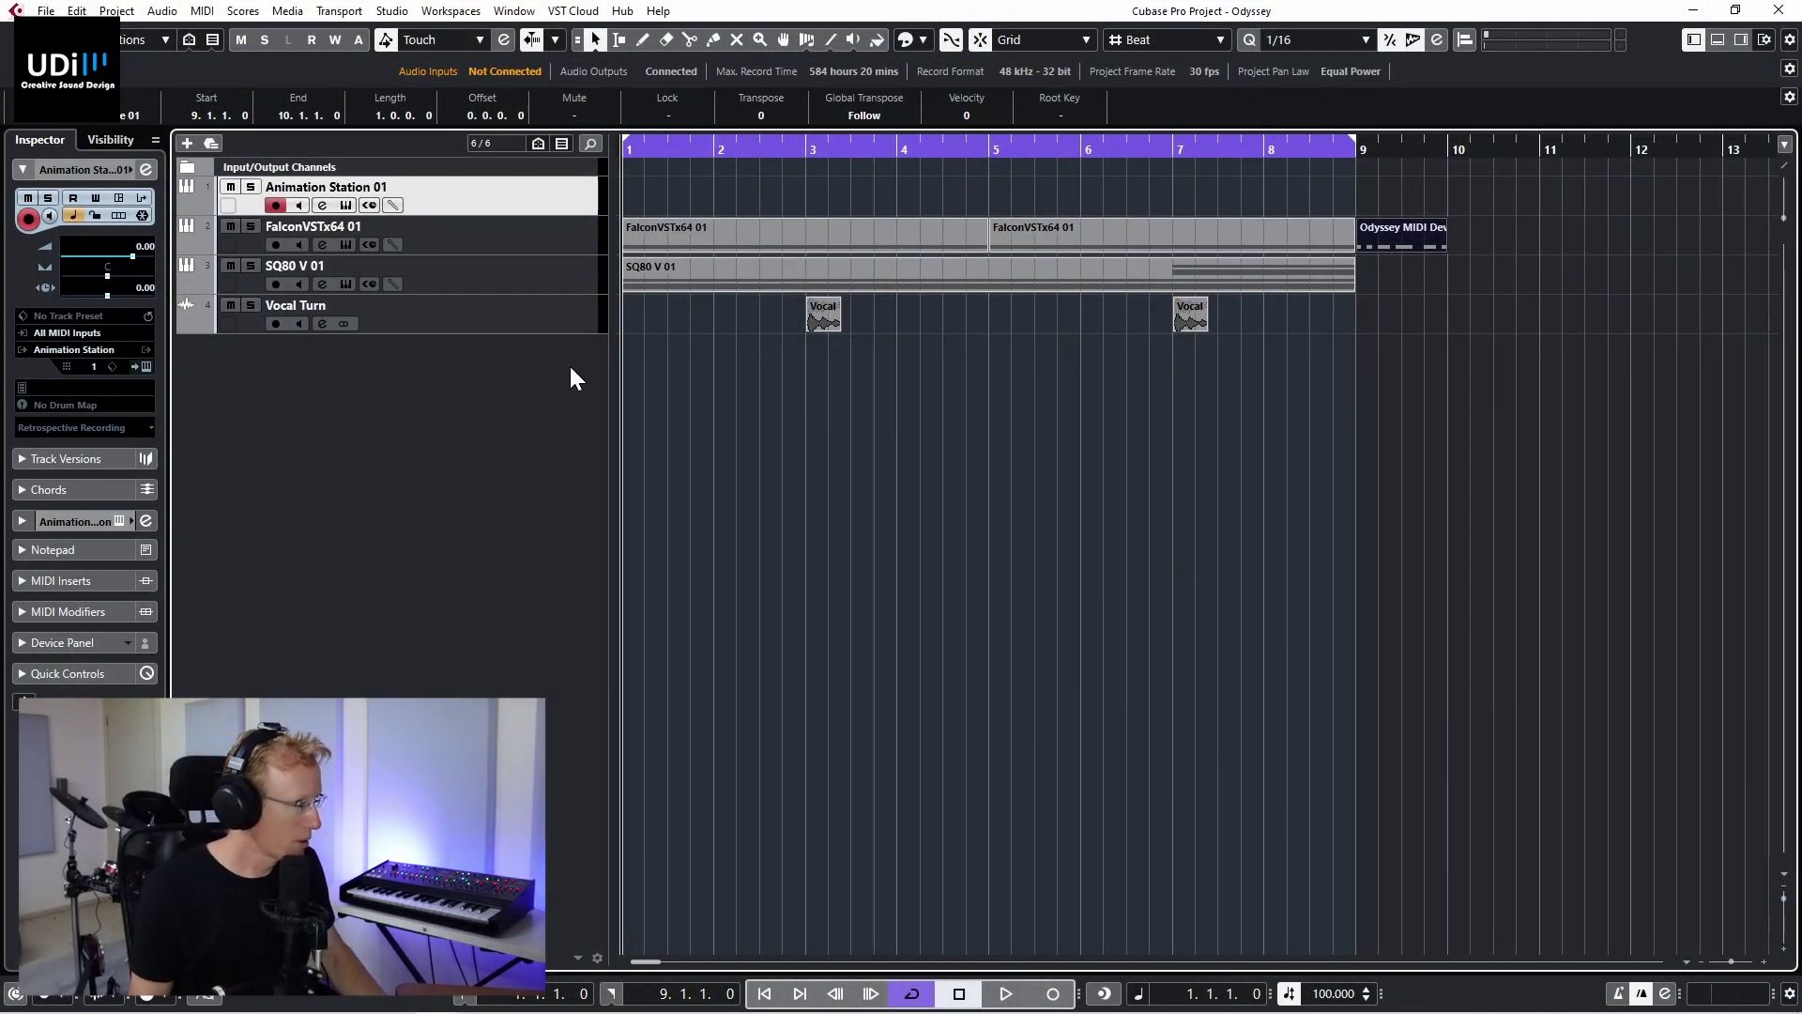
# Step: Start a new external instrument in the audio connections, named Odyssey, with 1 mono return and 0 stereo returns
pyautogui.press('F4')
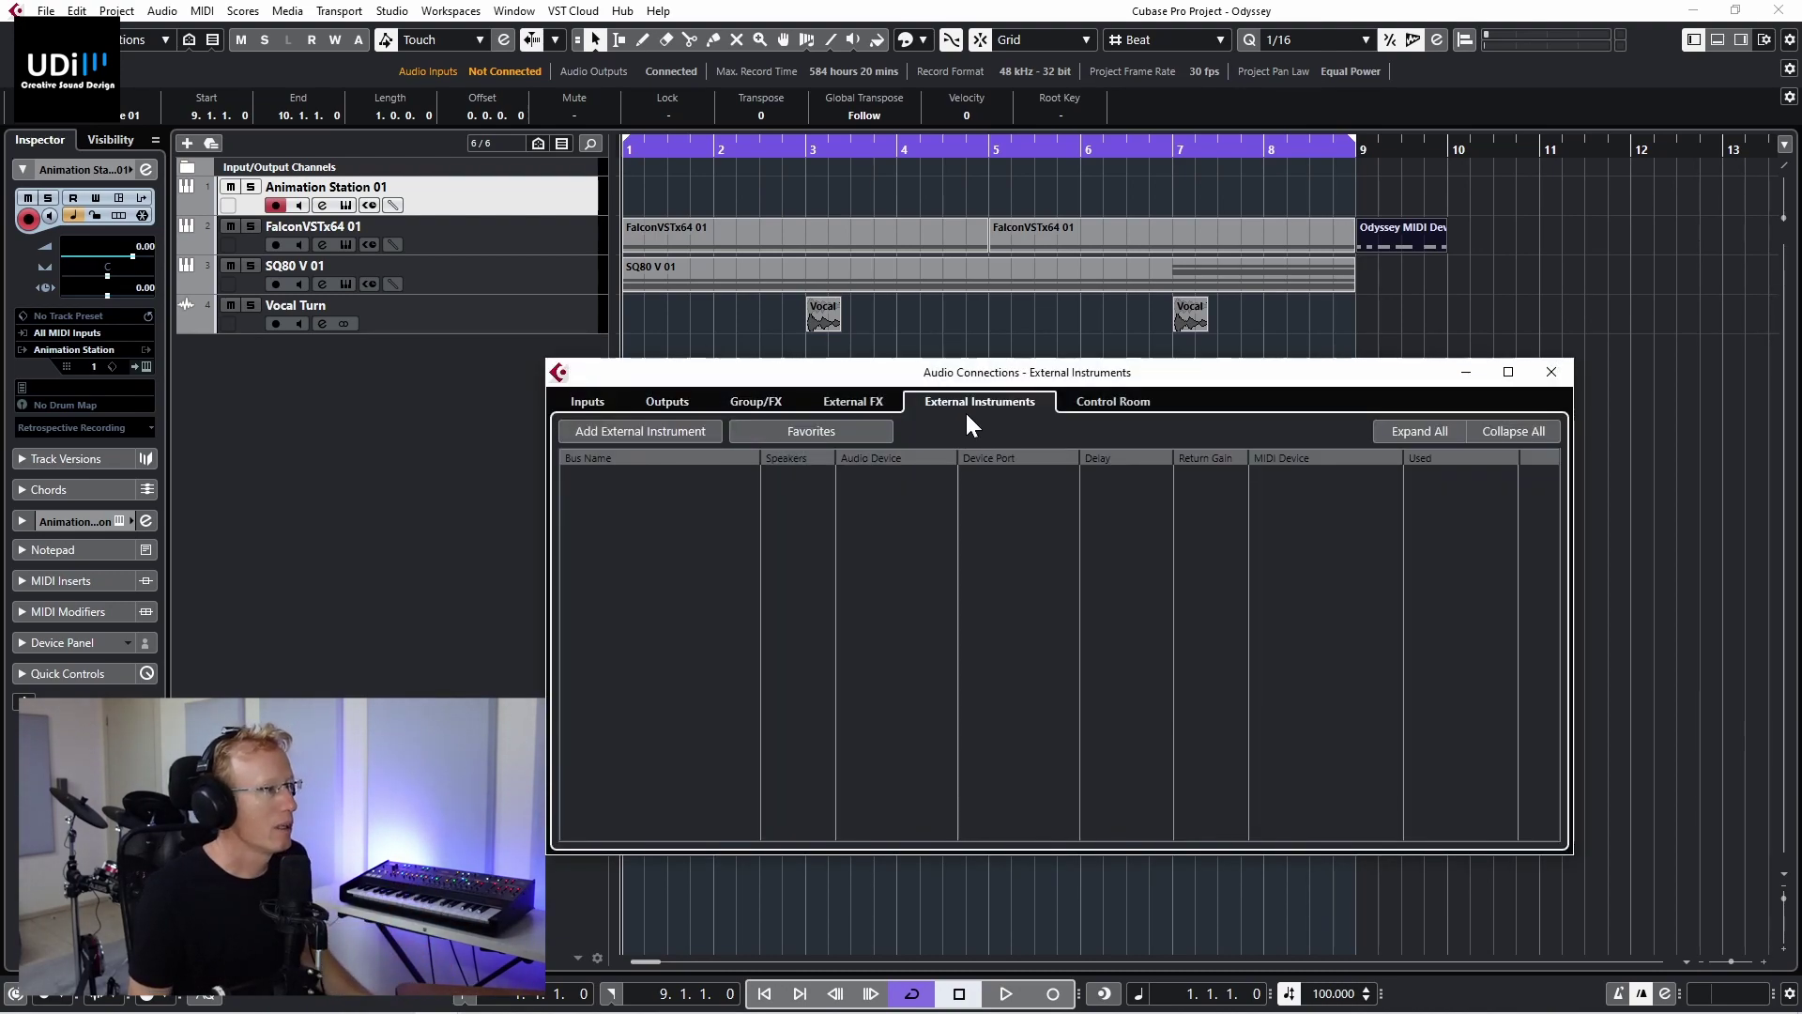
pyautogui.click(599, 398)
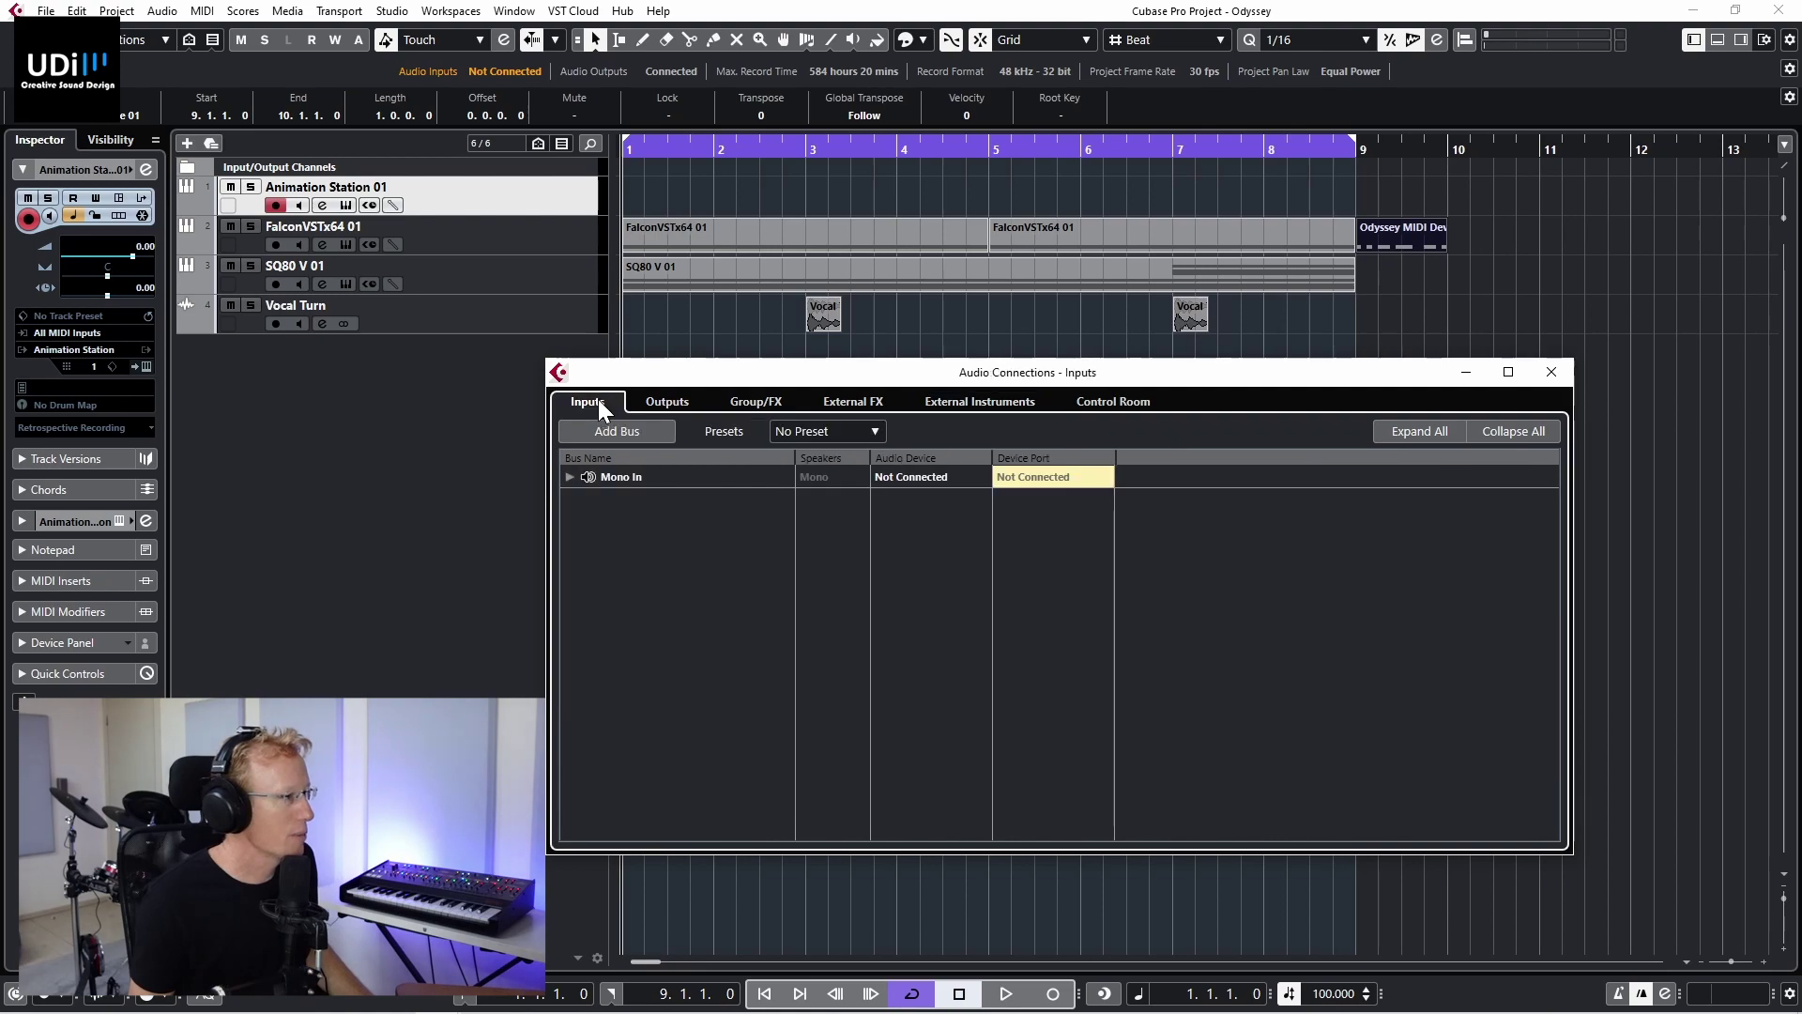
pyautogui.click(674, 398)
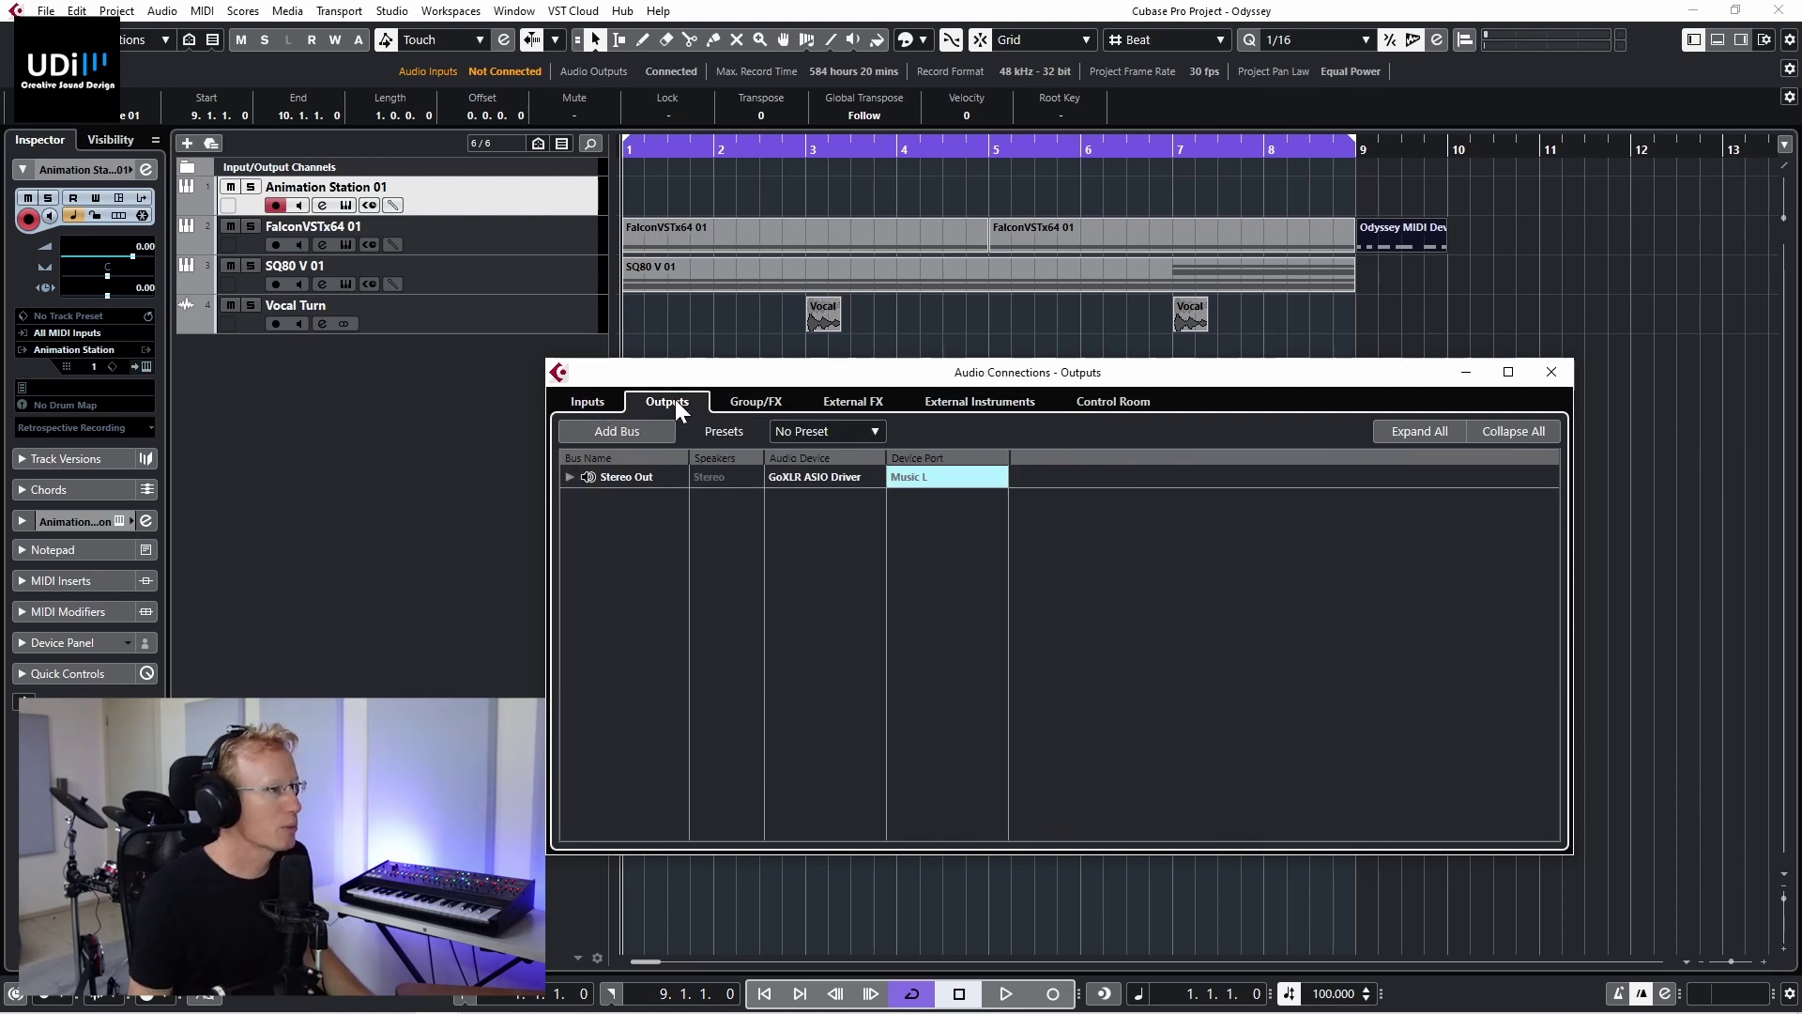
pyautogui.click(965, 405)
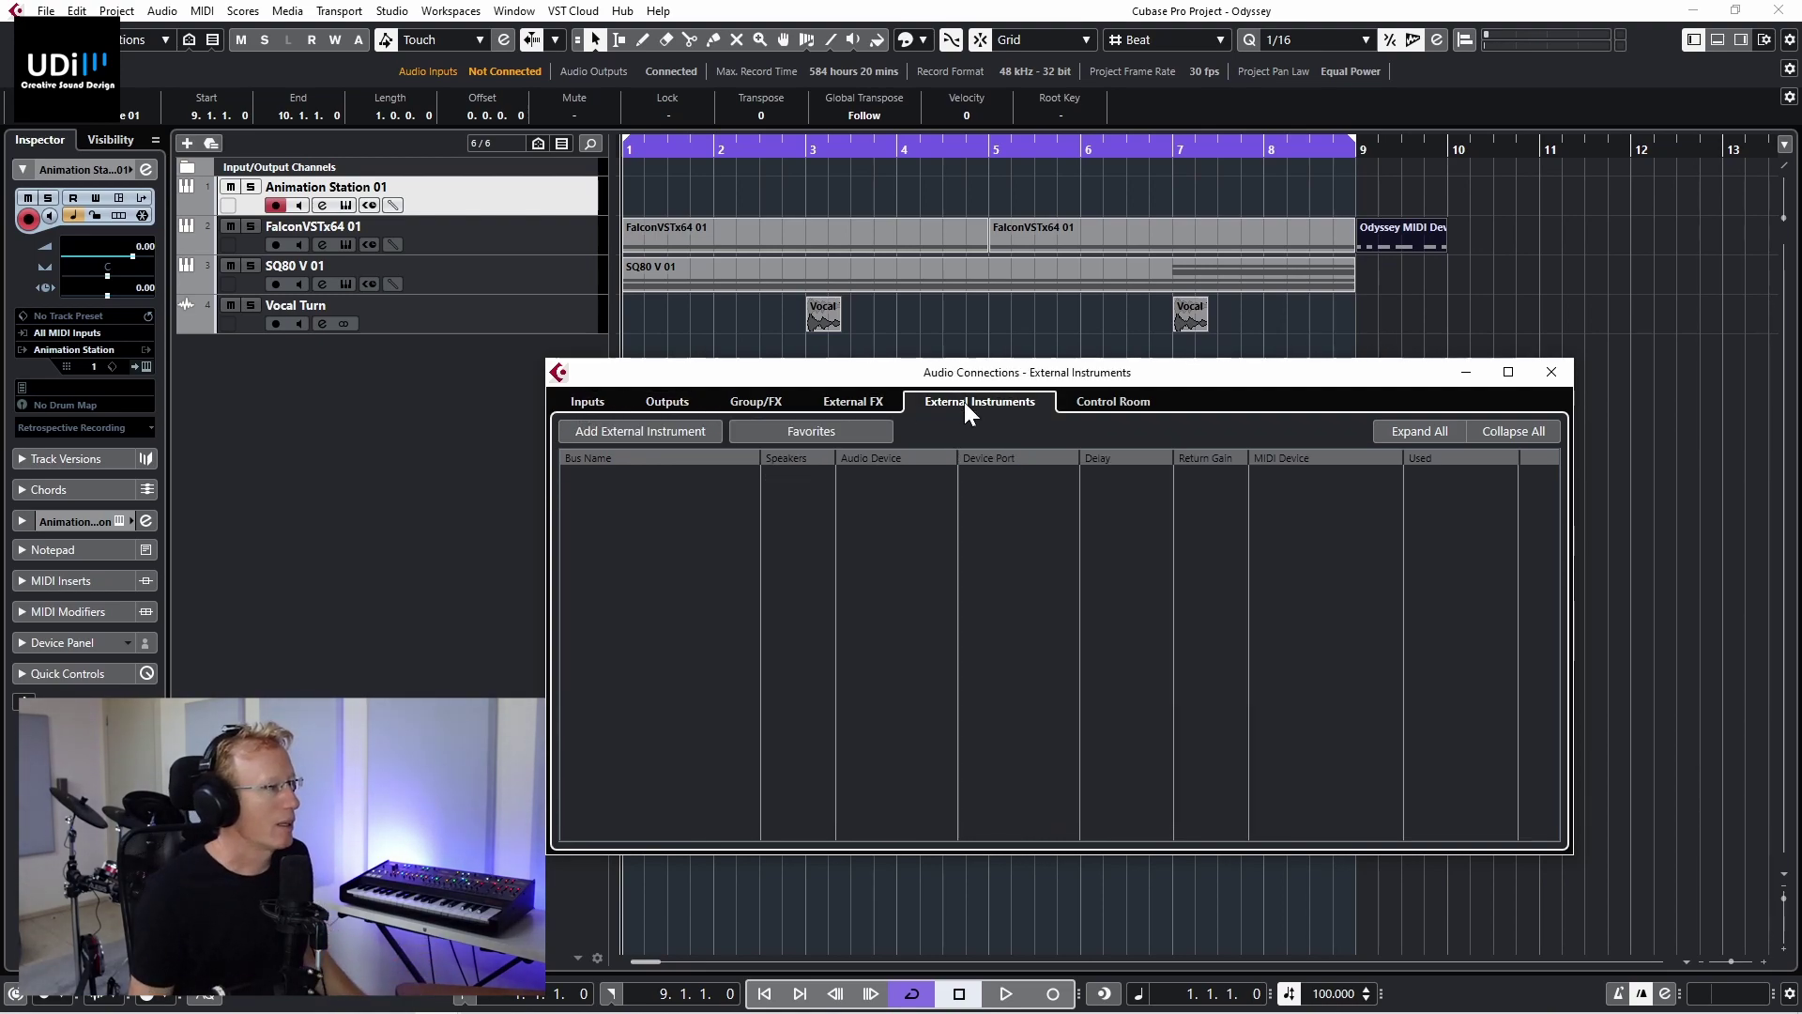
pyautogui.click(659, 433)
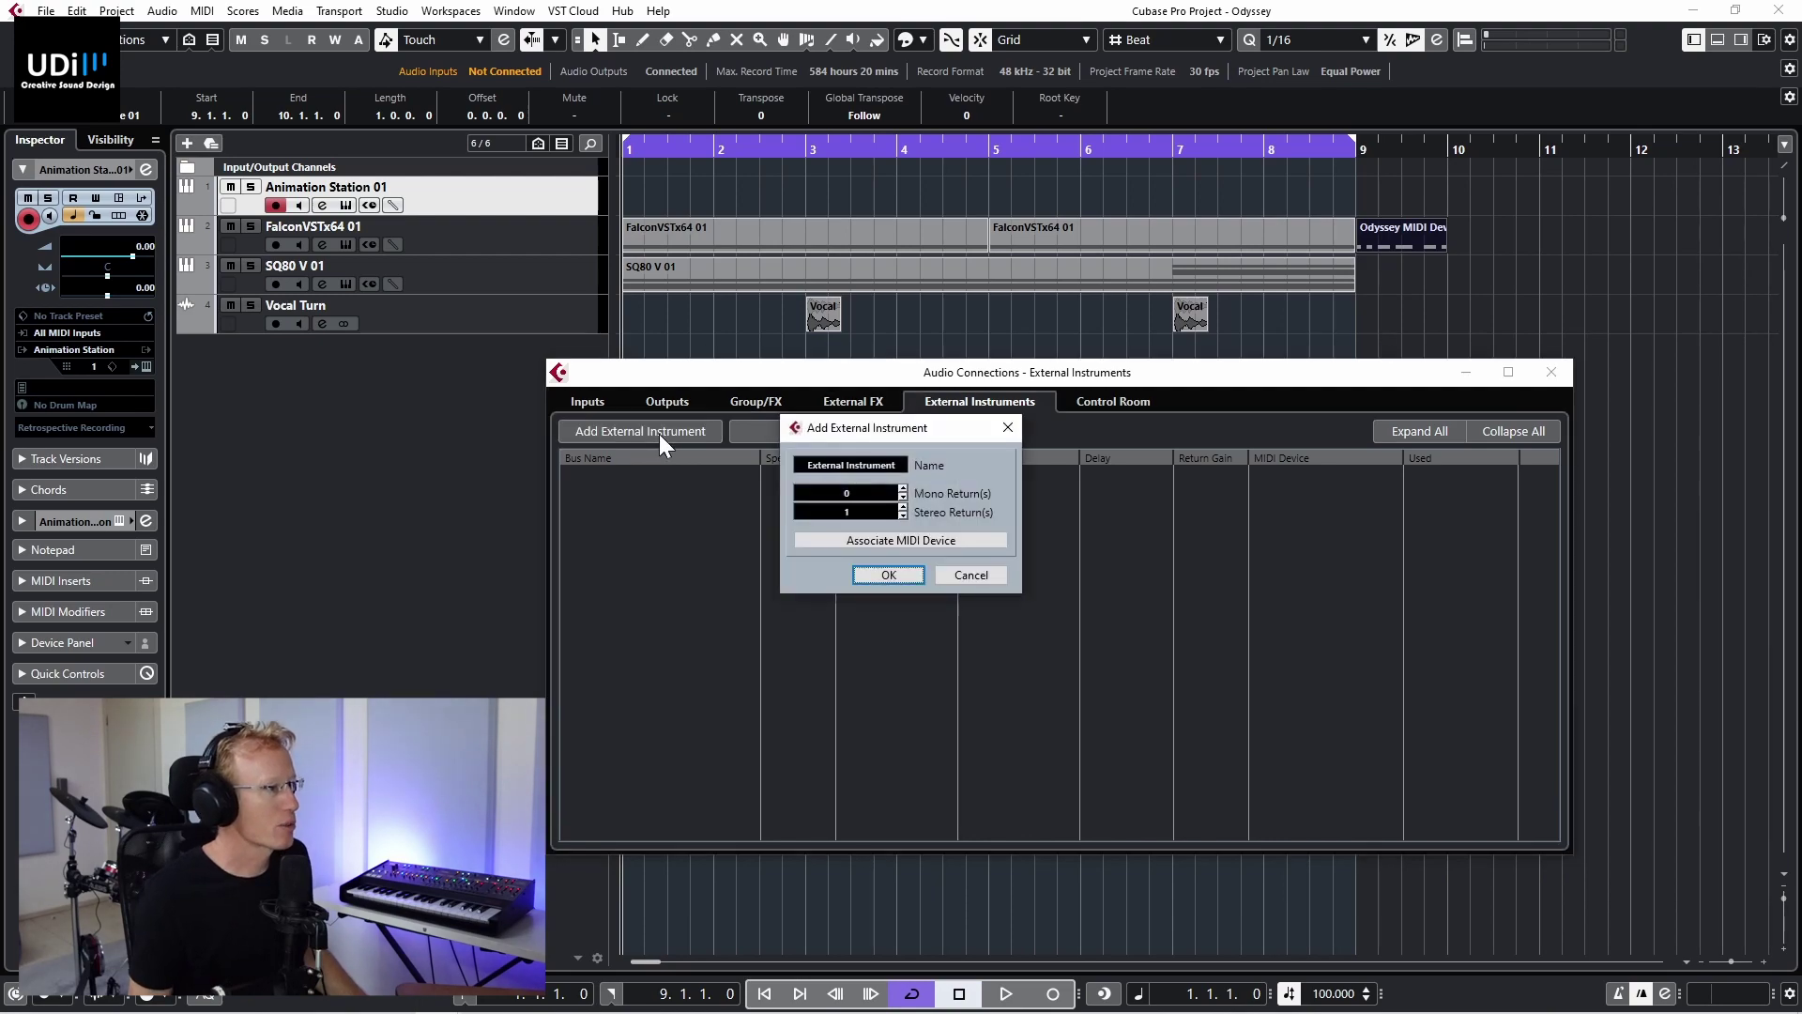
pyautogui.click(870, 463)
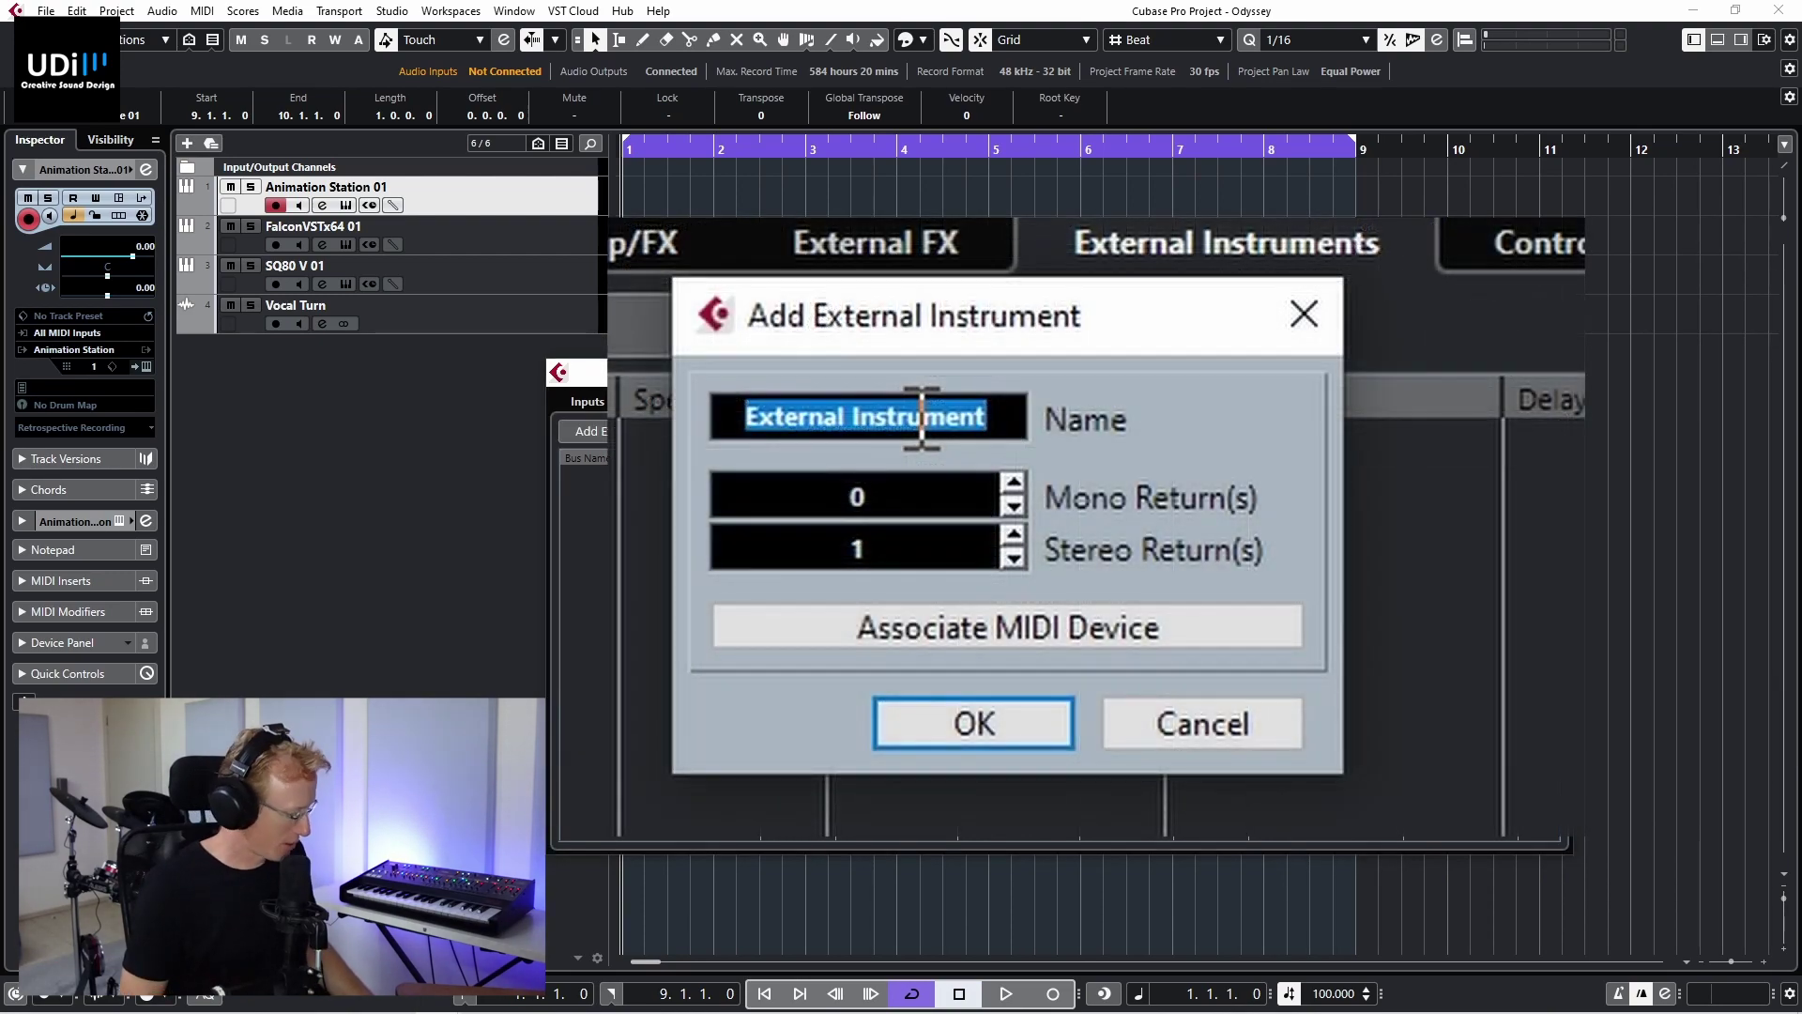
pyautogui.write('Odyssey')
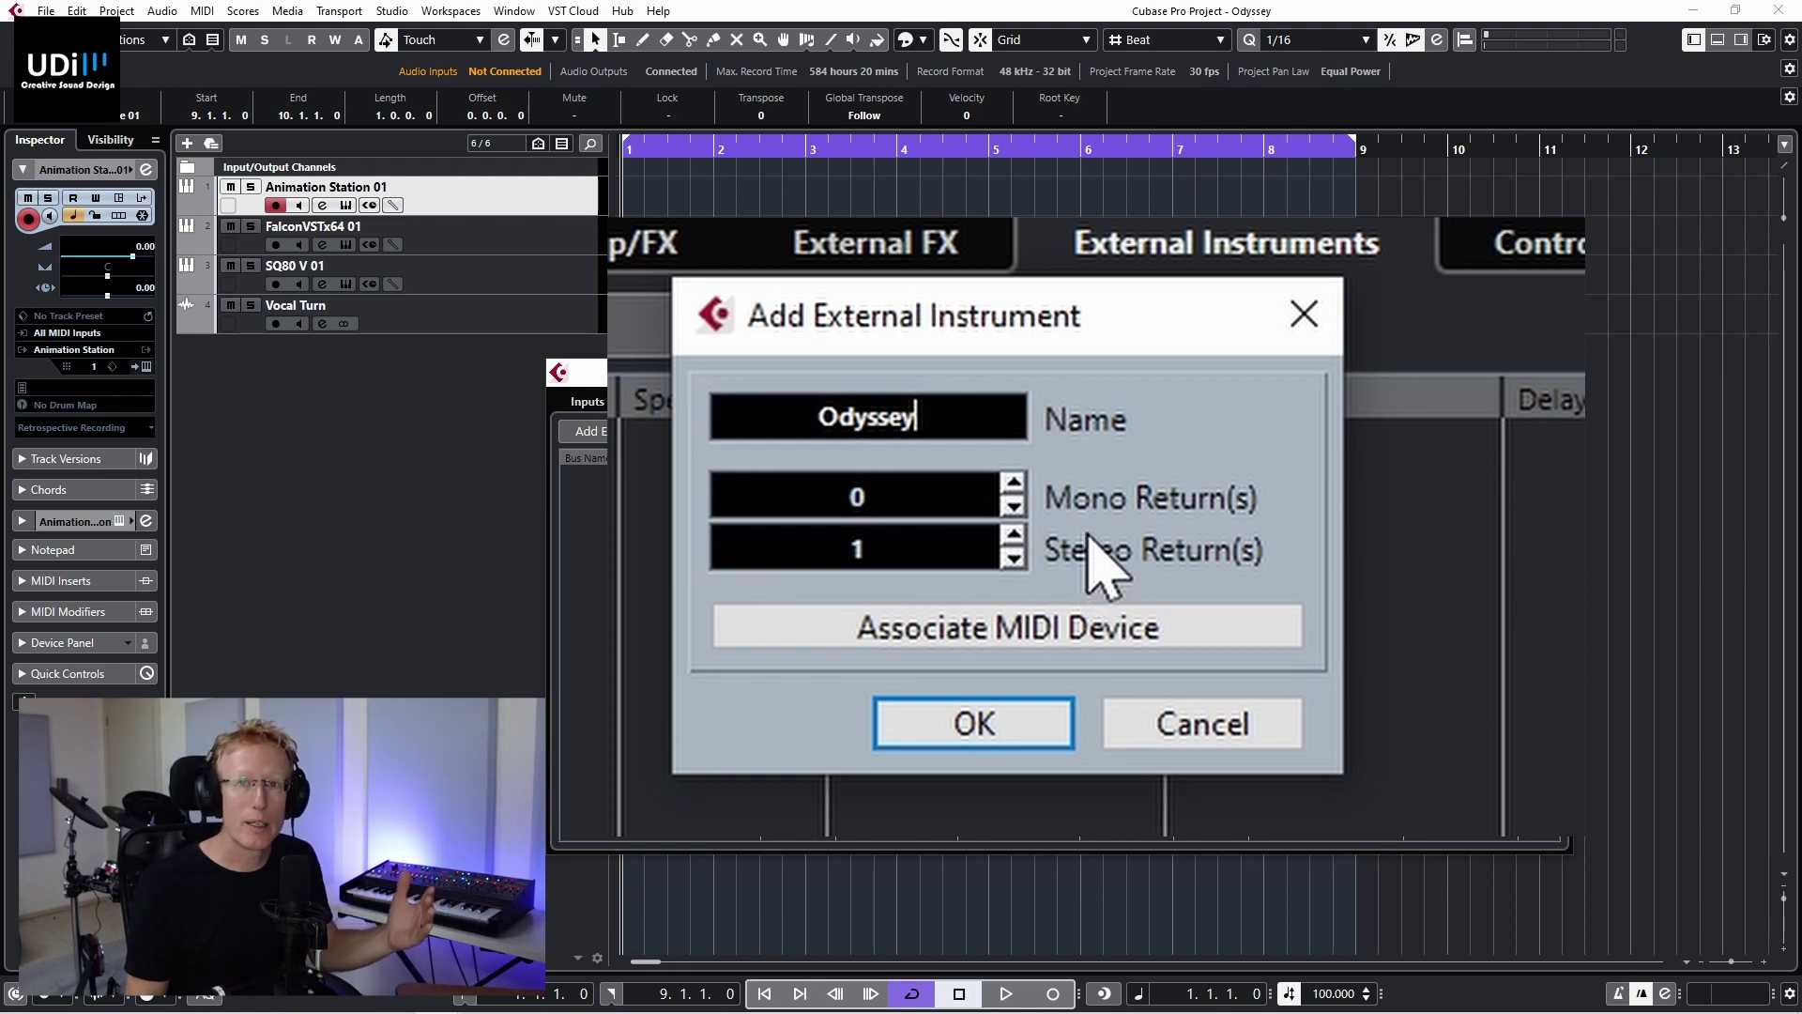
pyautogui.click(1013, 483)
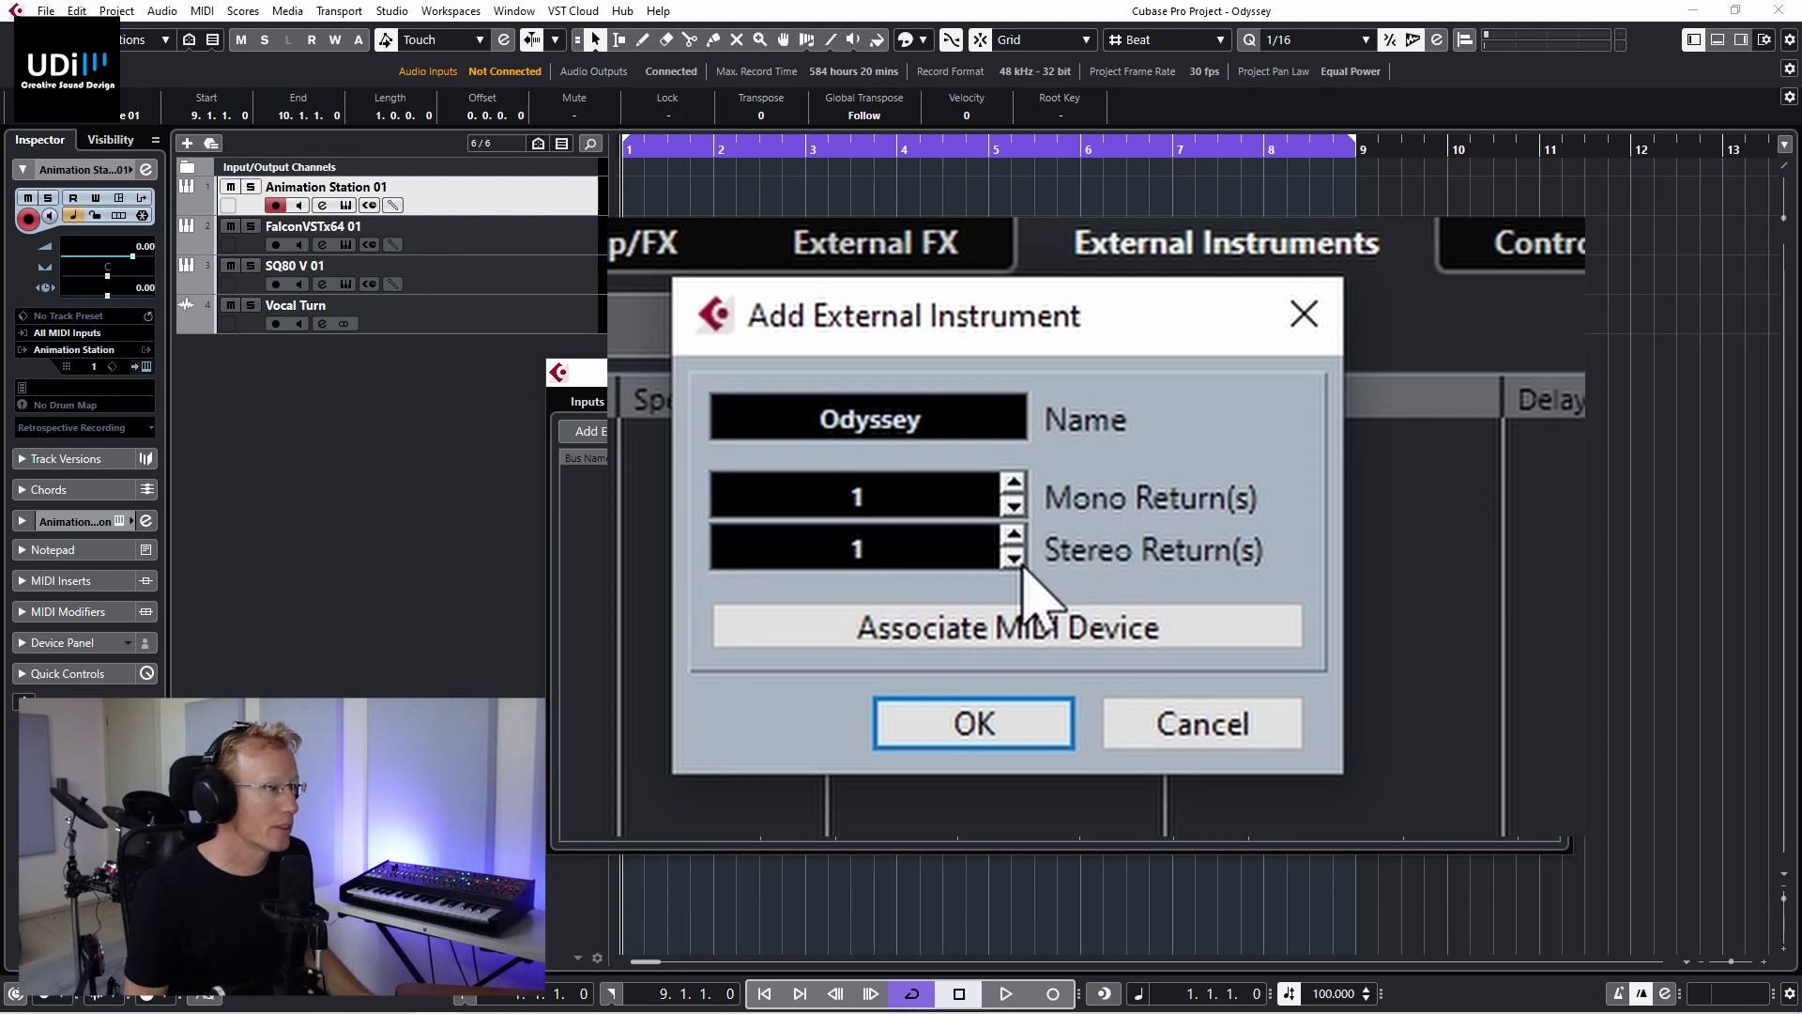
pyautogui.click(1013, 560)
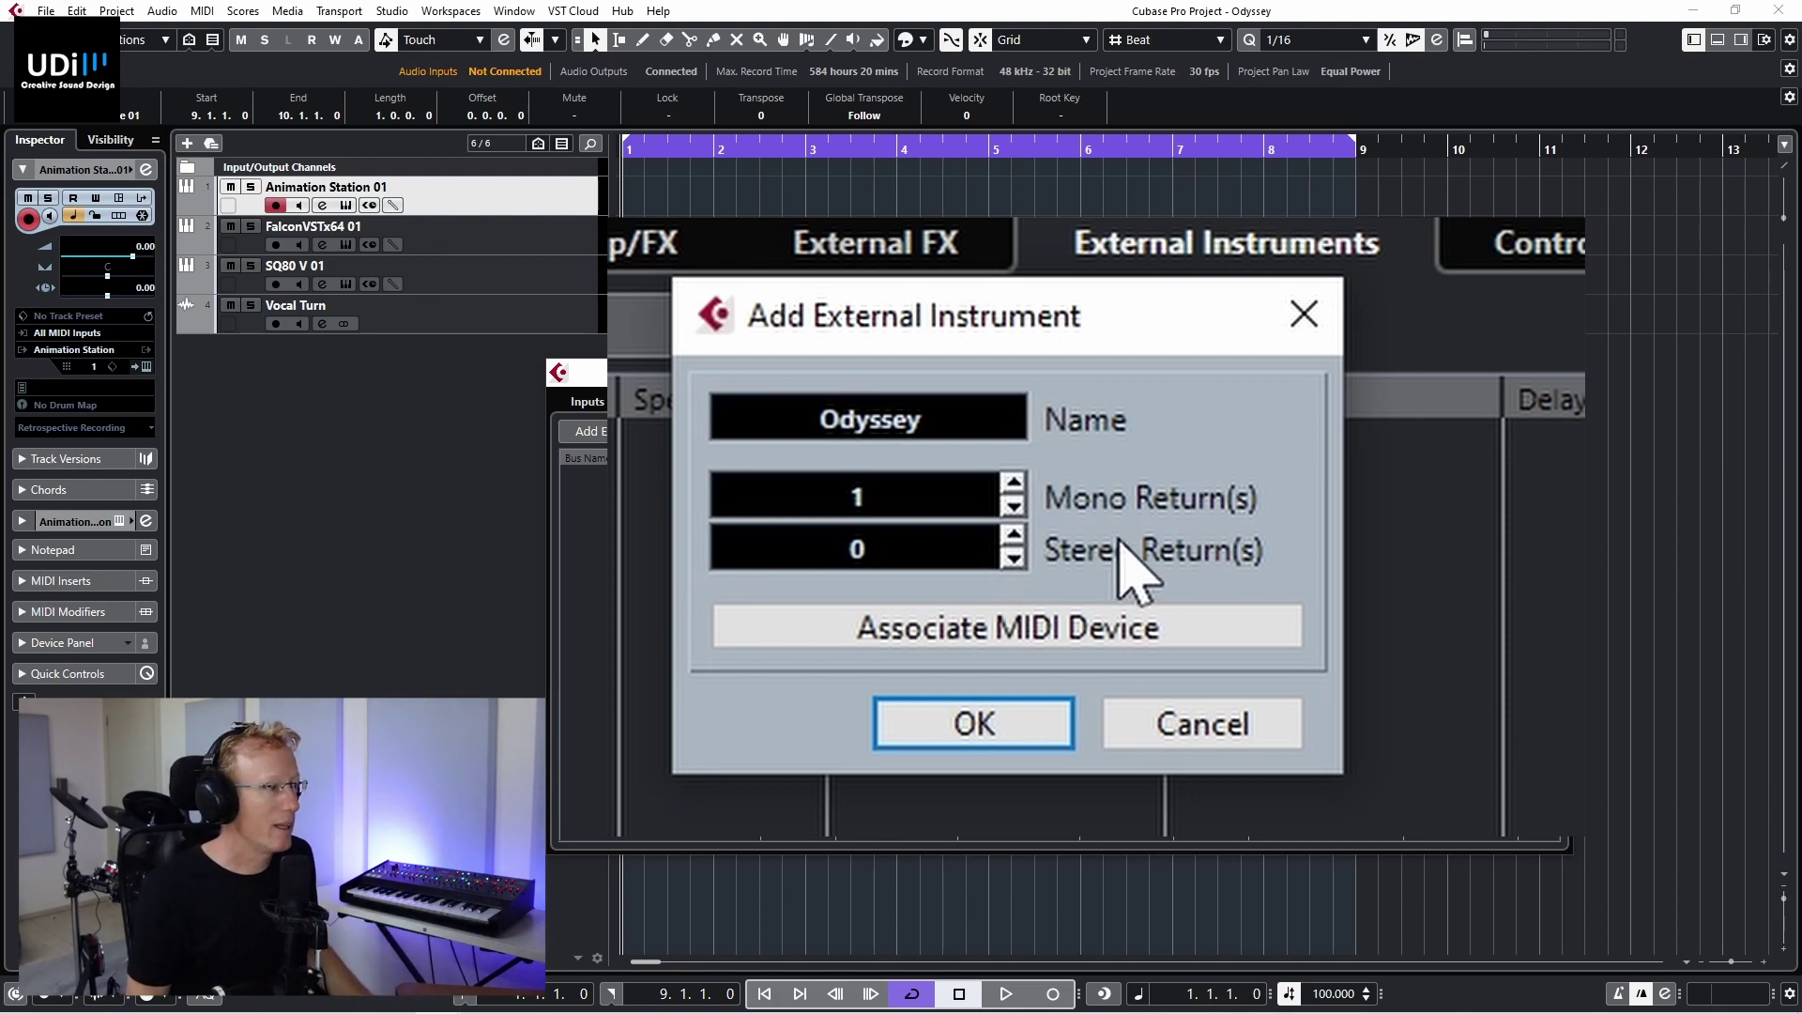
# Step: Create a MIDI device named Odyssey Midi device with identical channel 1, associate it with the external instrument, and add the instrument
pyautogui.click(1091, 633)
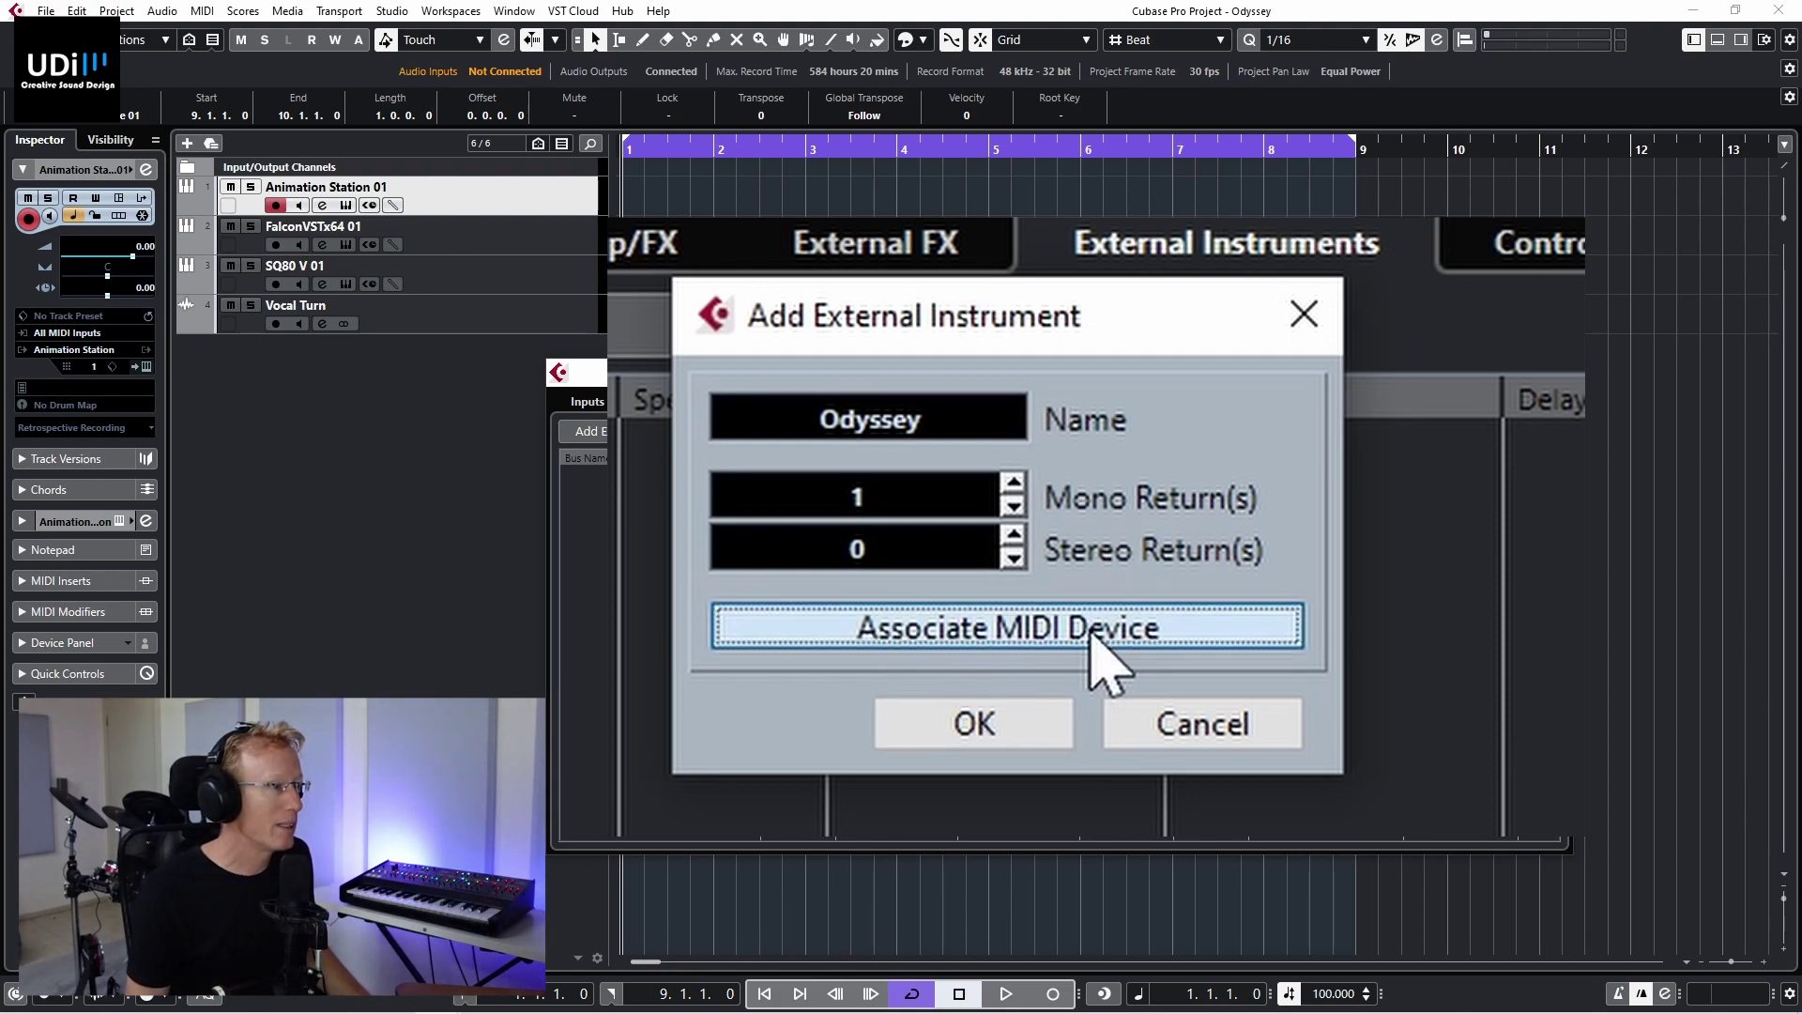
pyautogui.moveTo(1202, 756)
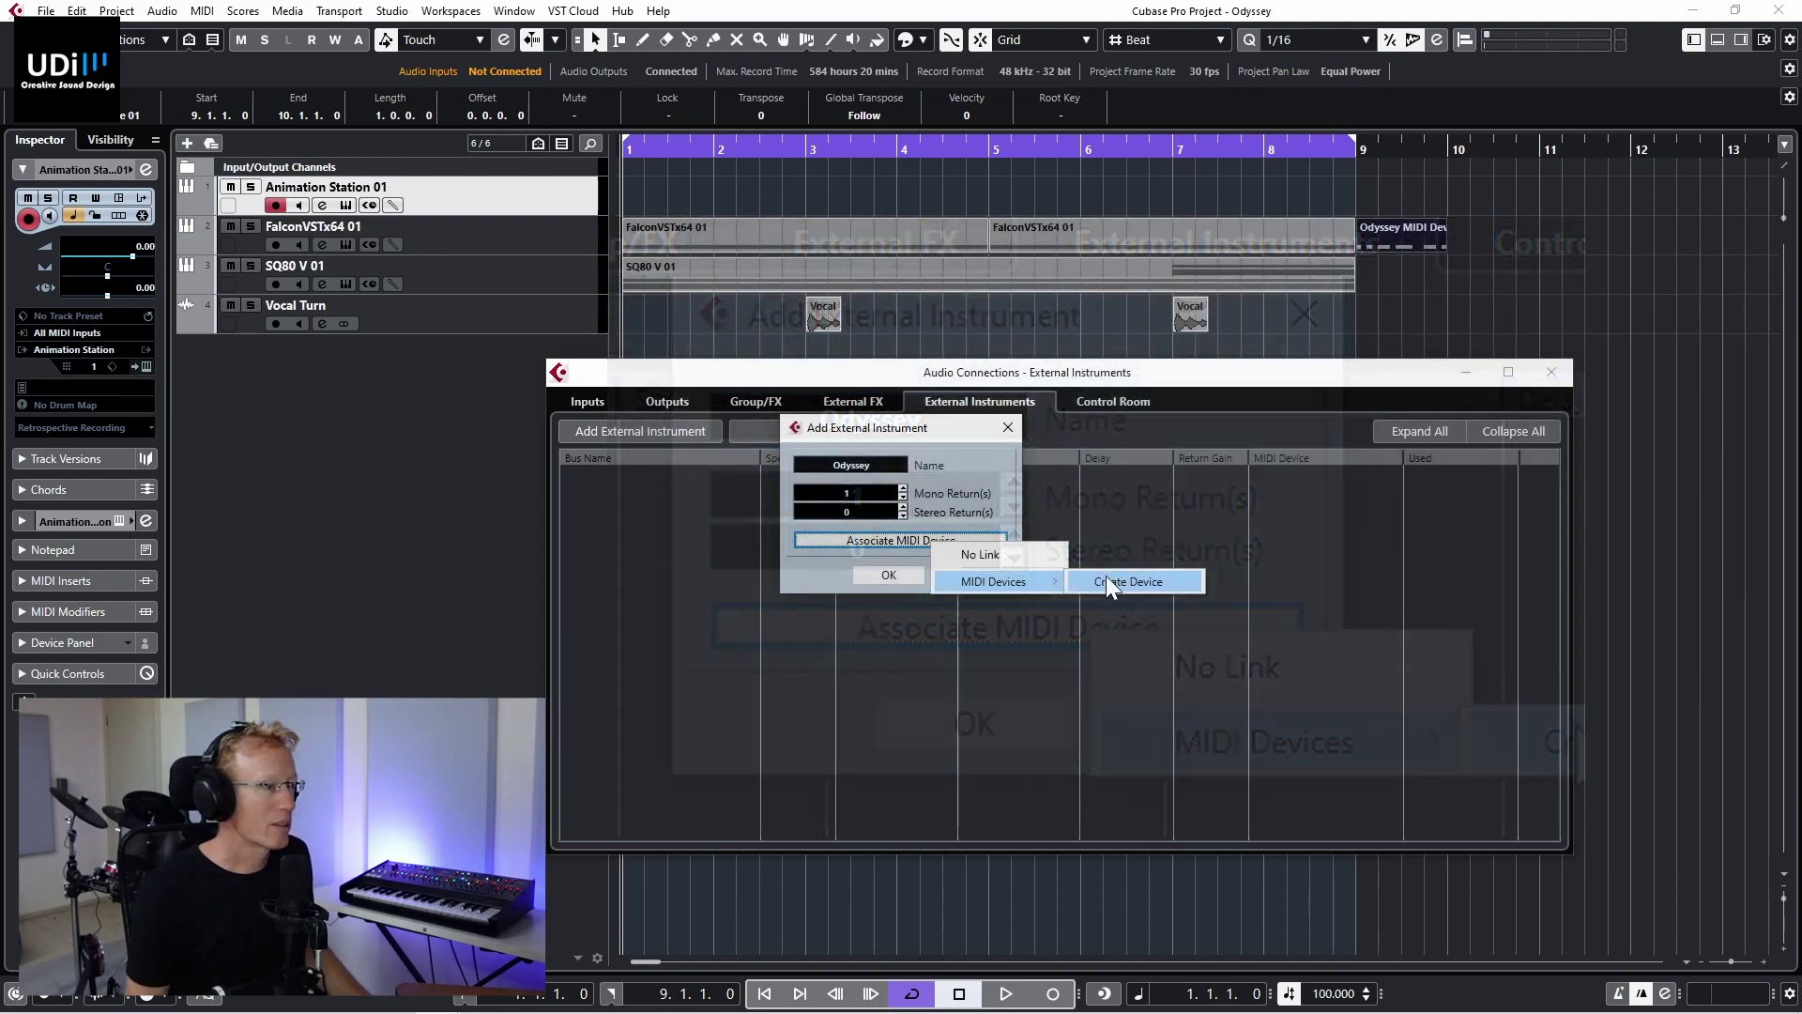
pyautogui.click(1107, 581)
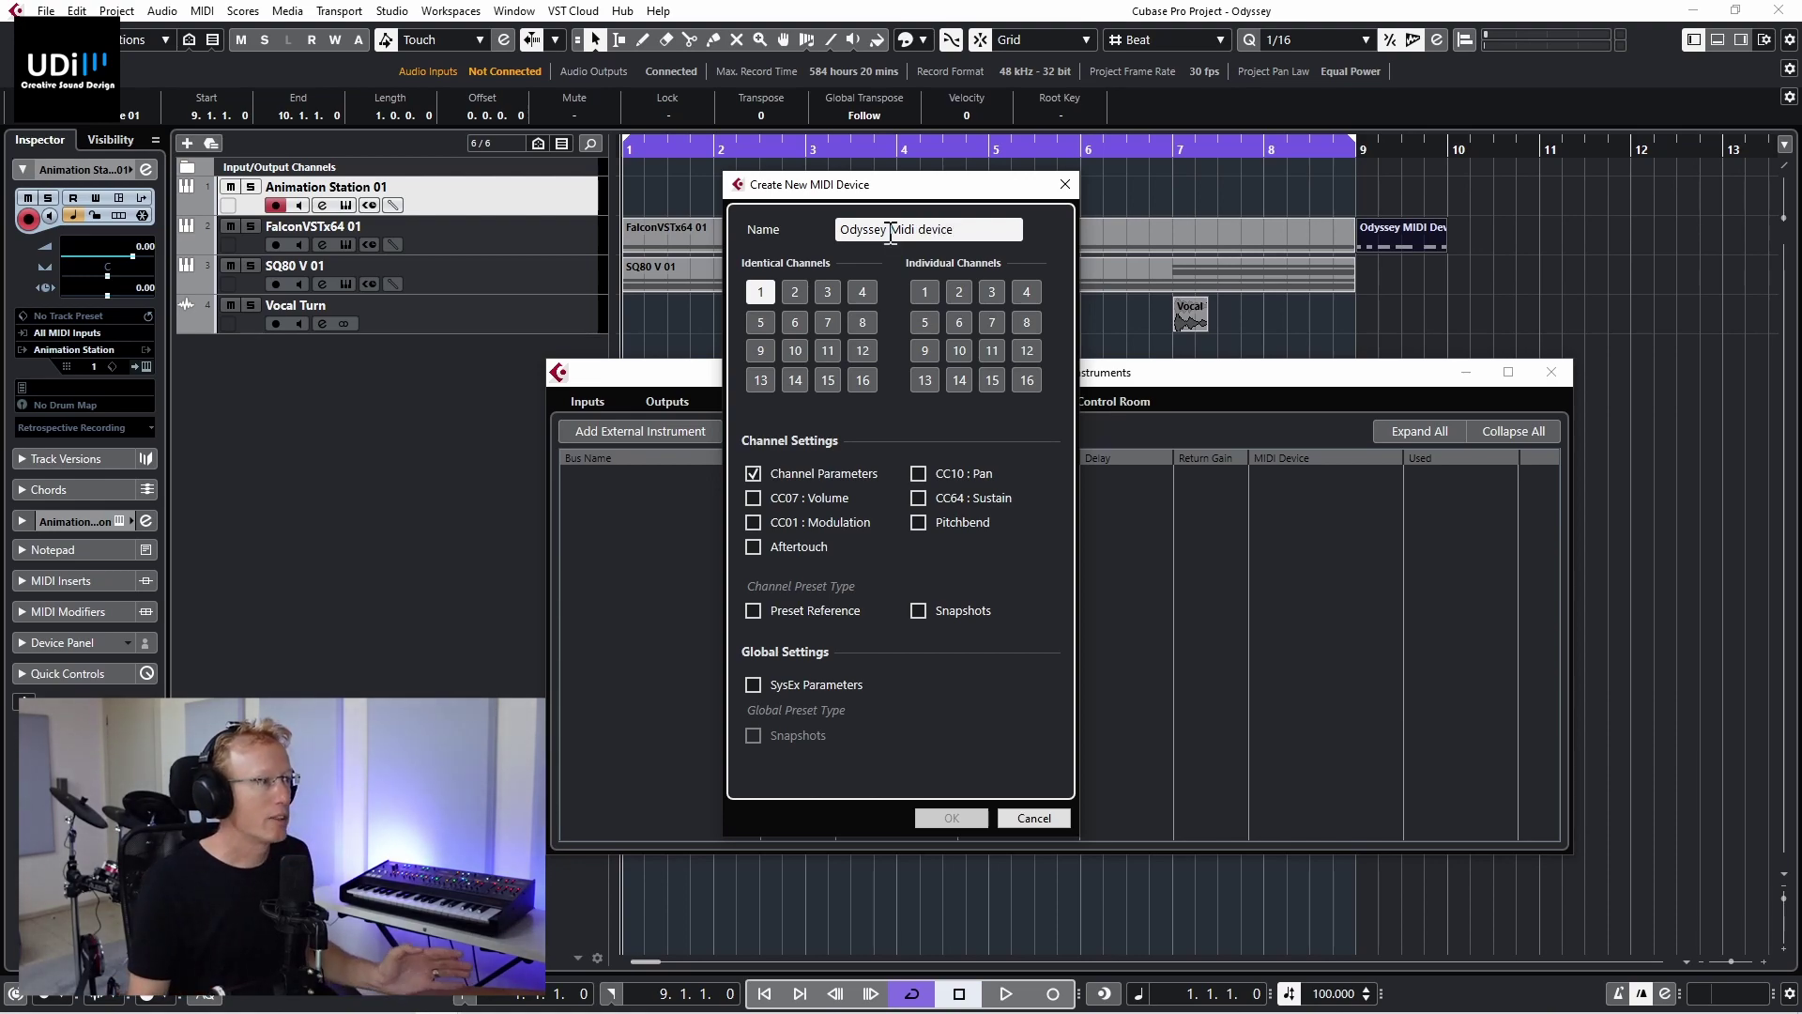
pyautogui.click(972, 819)
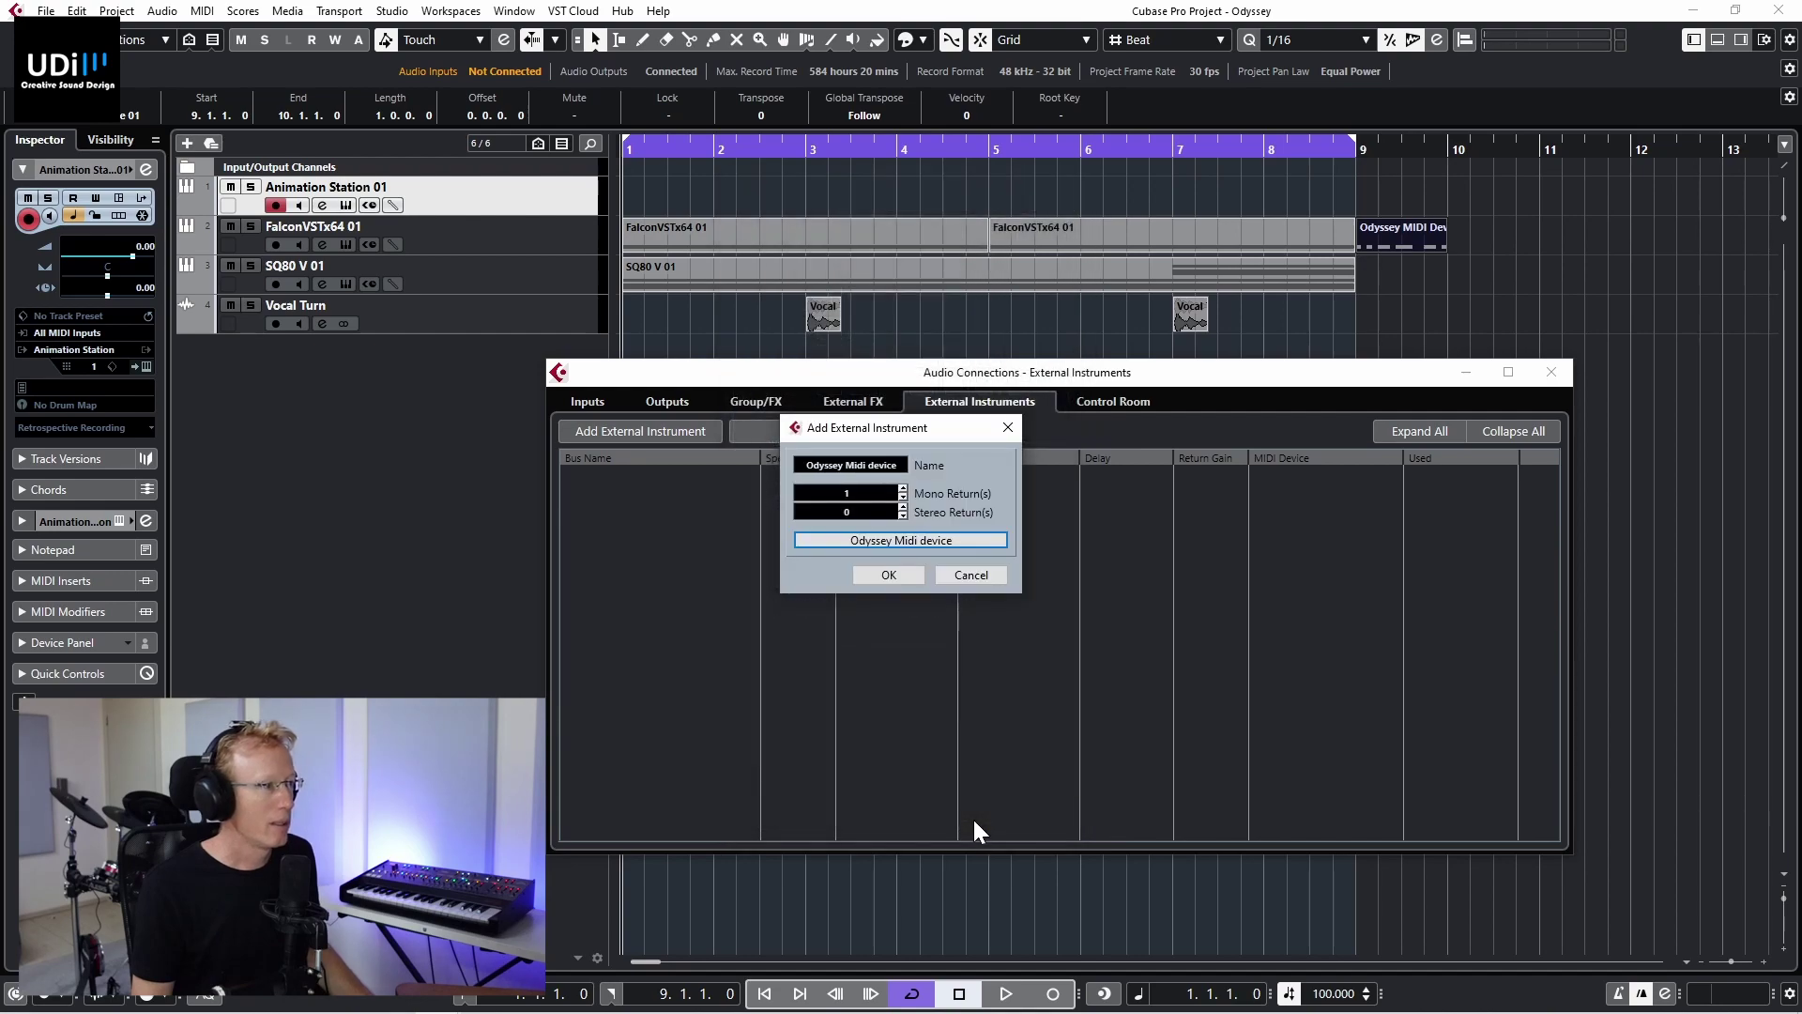
pyautogui.click(899, 576)
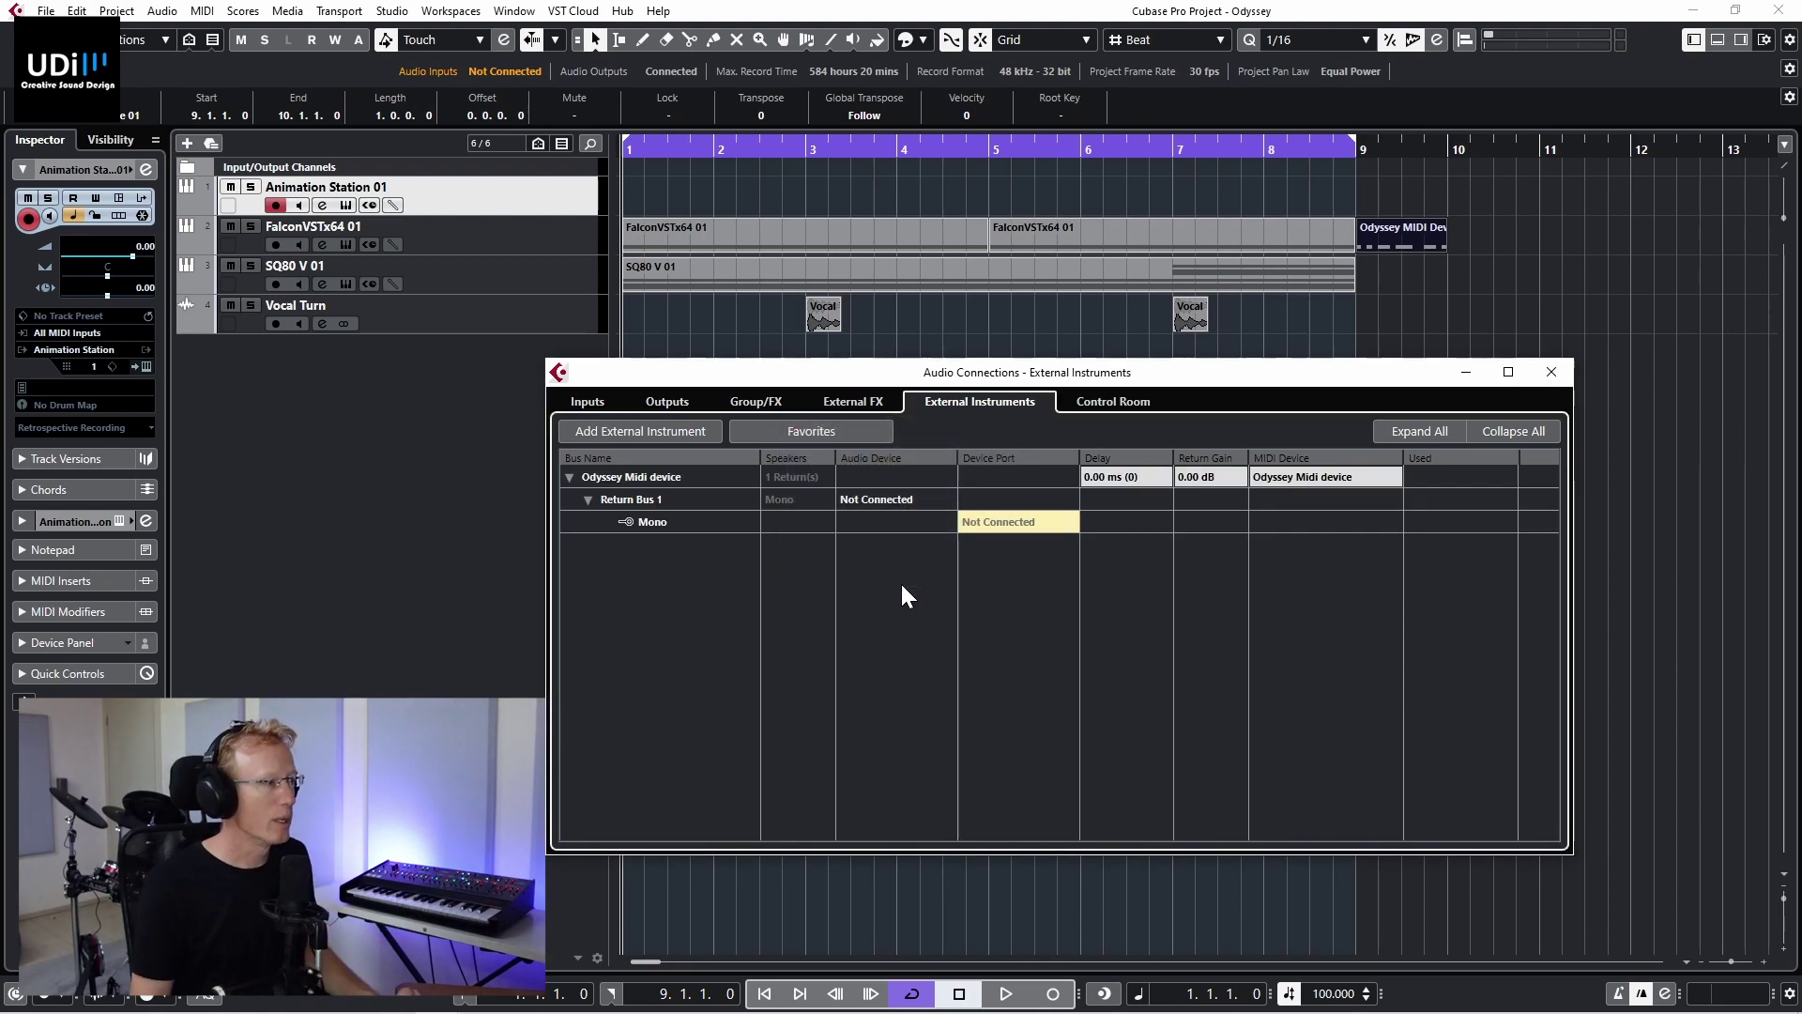
# Step: Connect the instrument's mono return to GoXLR-Dry Mic (unprocessed) and set the Odyssey Midi device's output to ODYSSEY in the MIDI Device Manager
pyautogui.click(1015, 523)
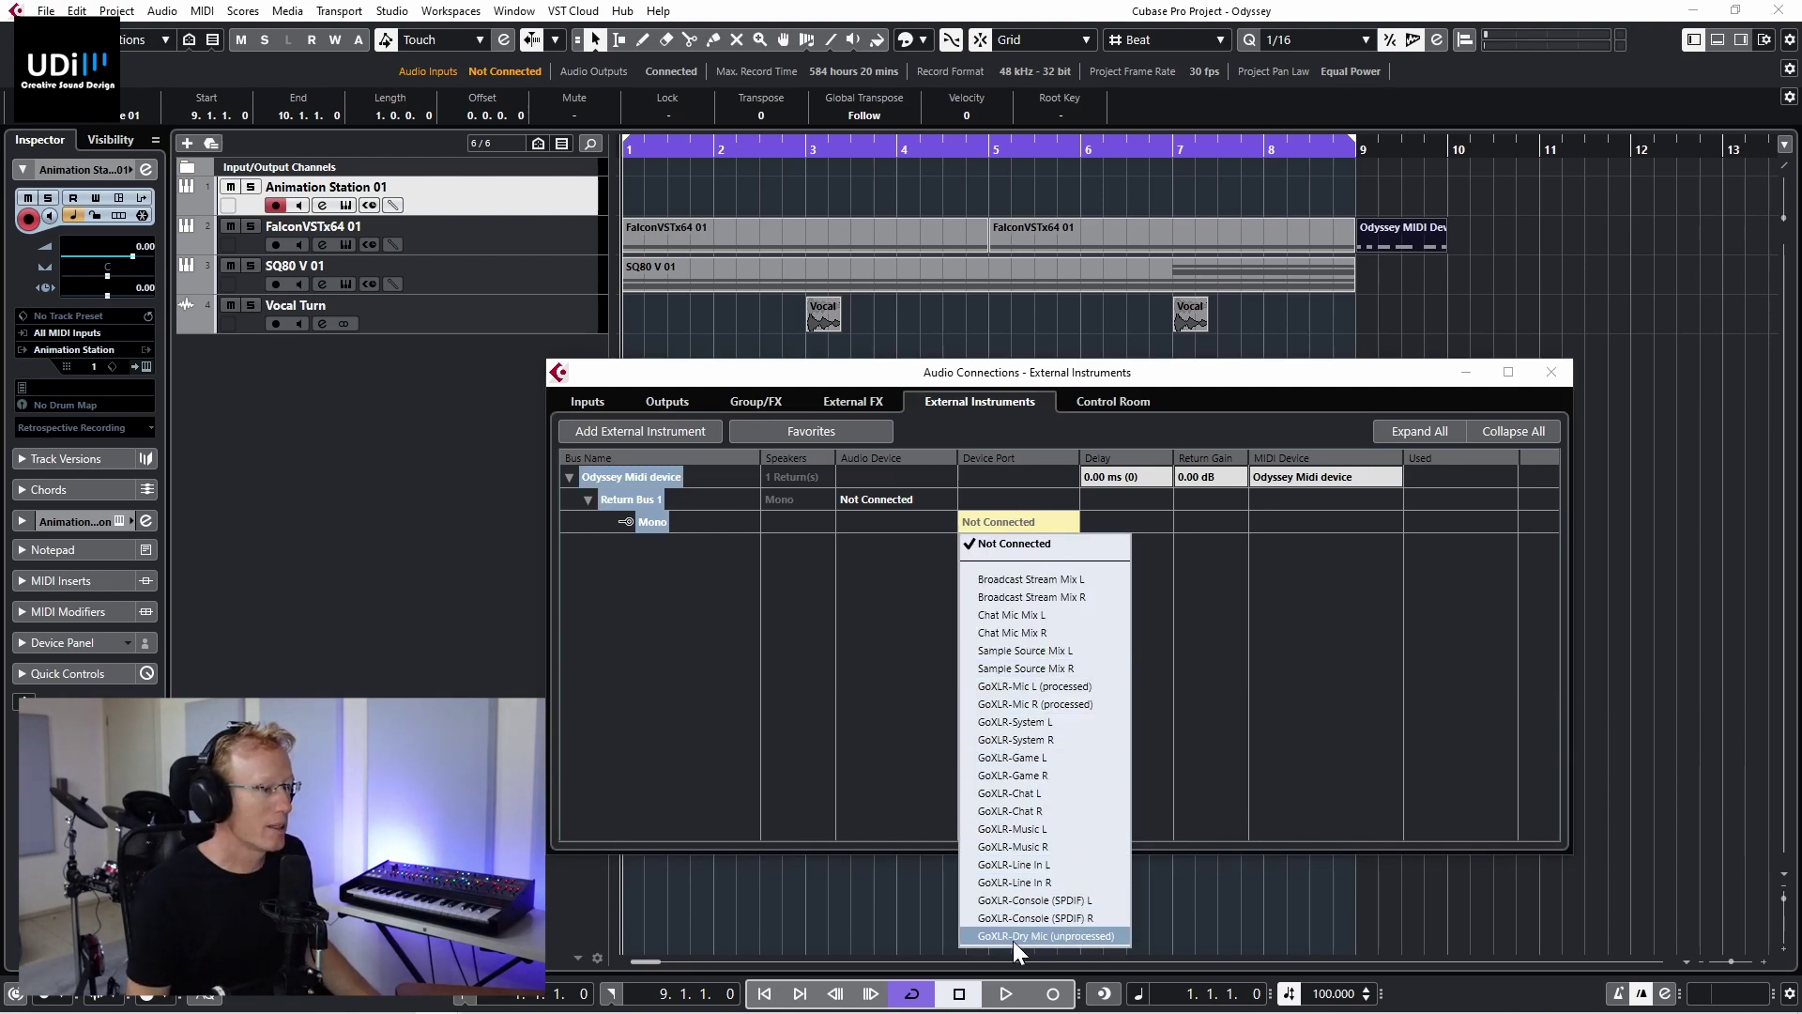
pyautogui.click(1067, 935)
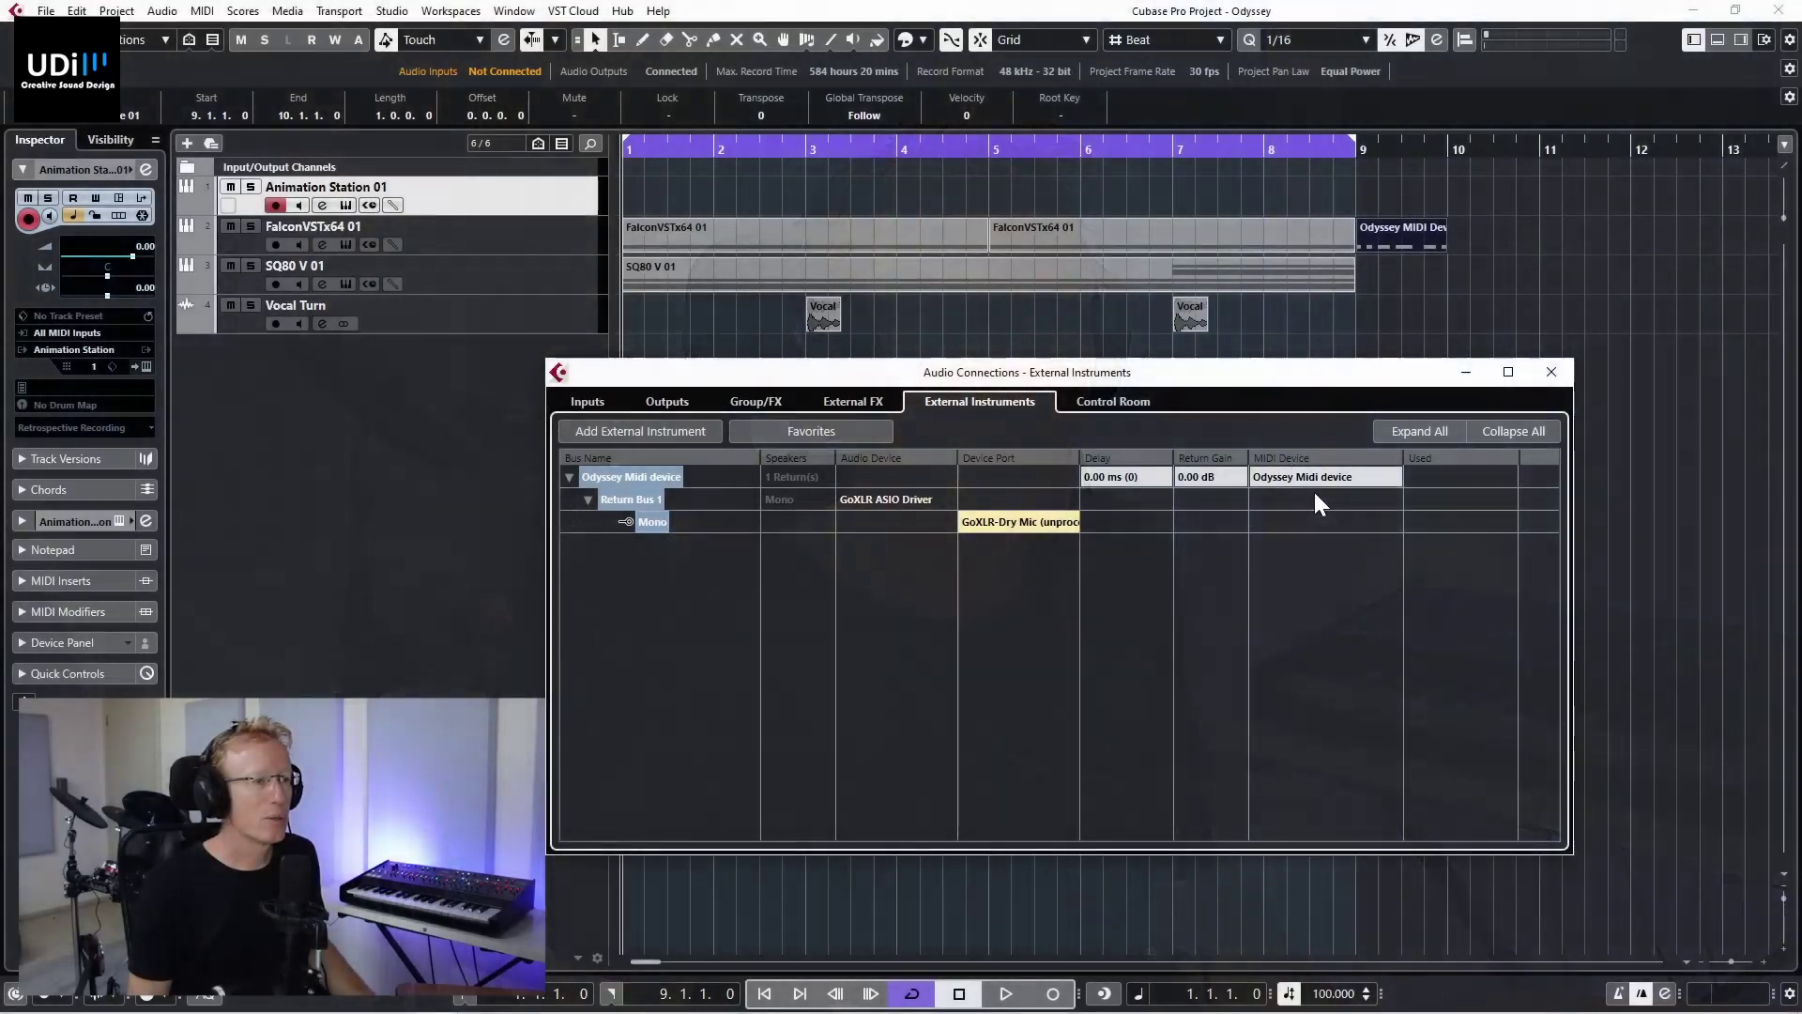
pyautogui.click(1325, 476)
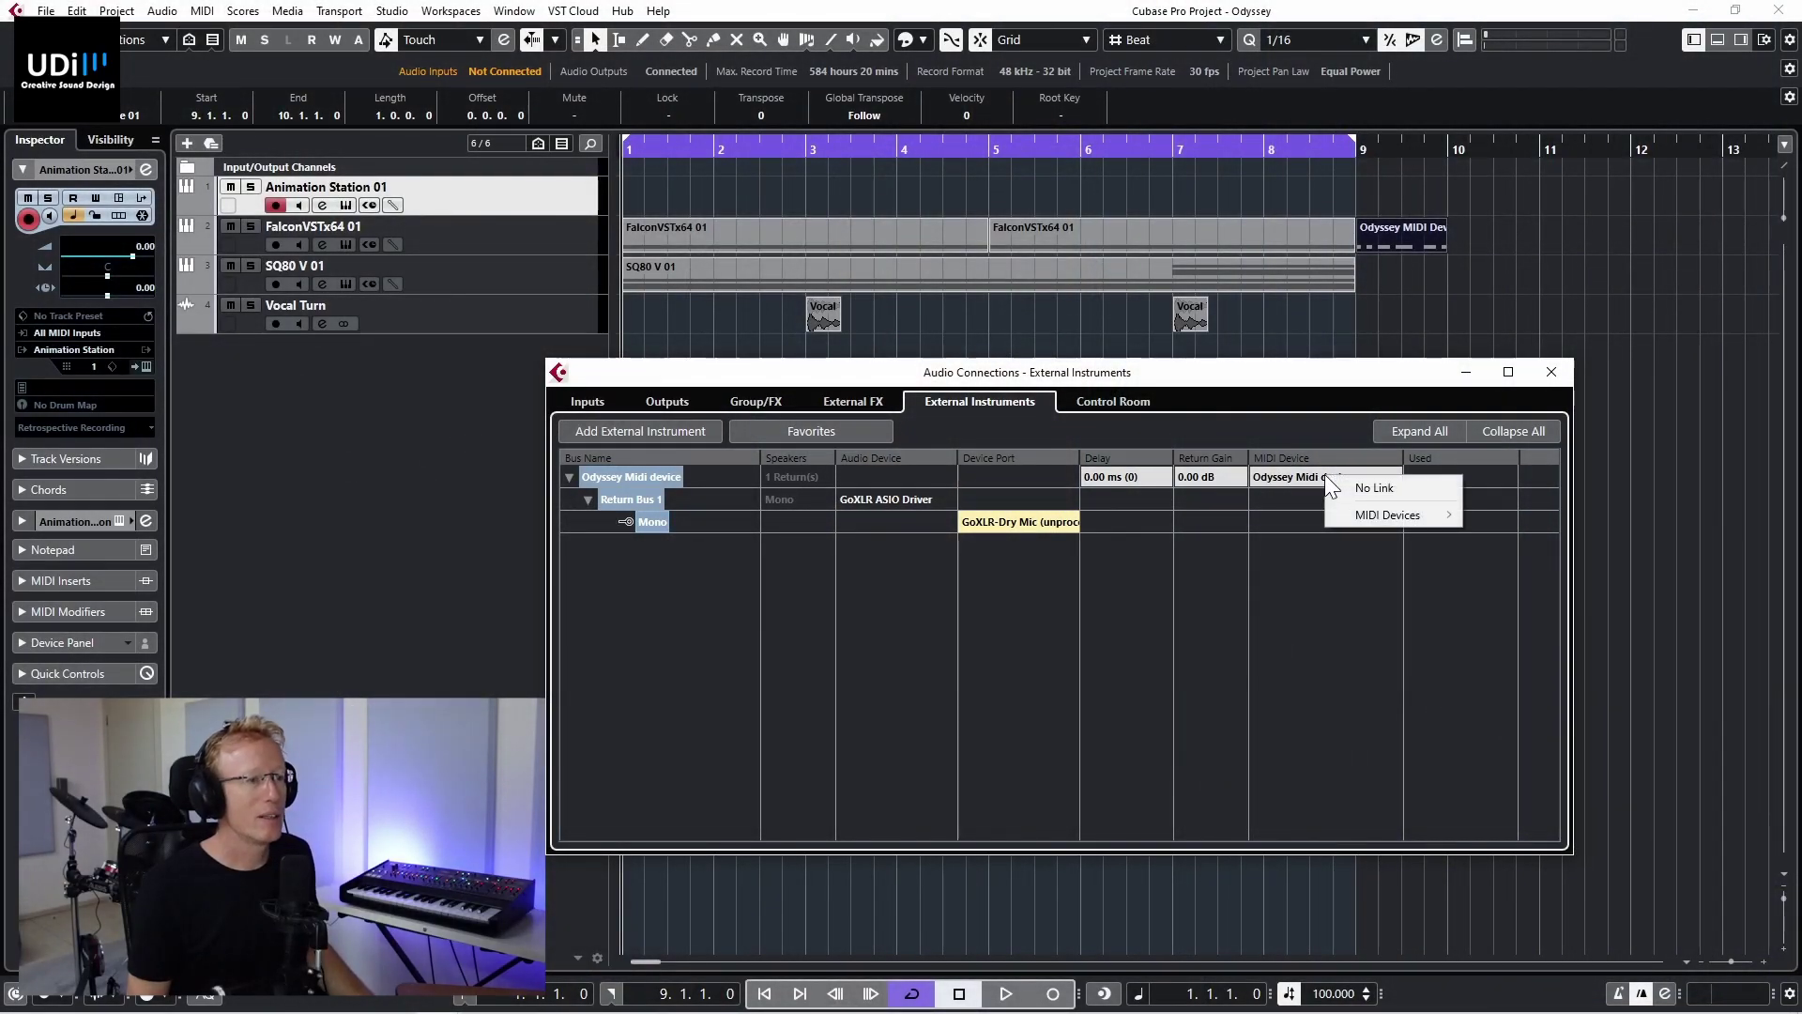
pyautogui.moveTo(1371, 516)
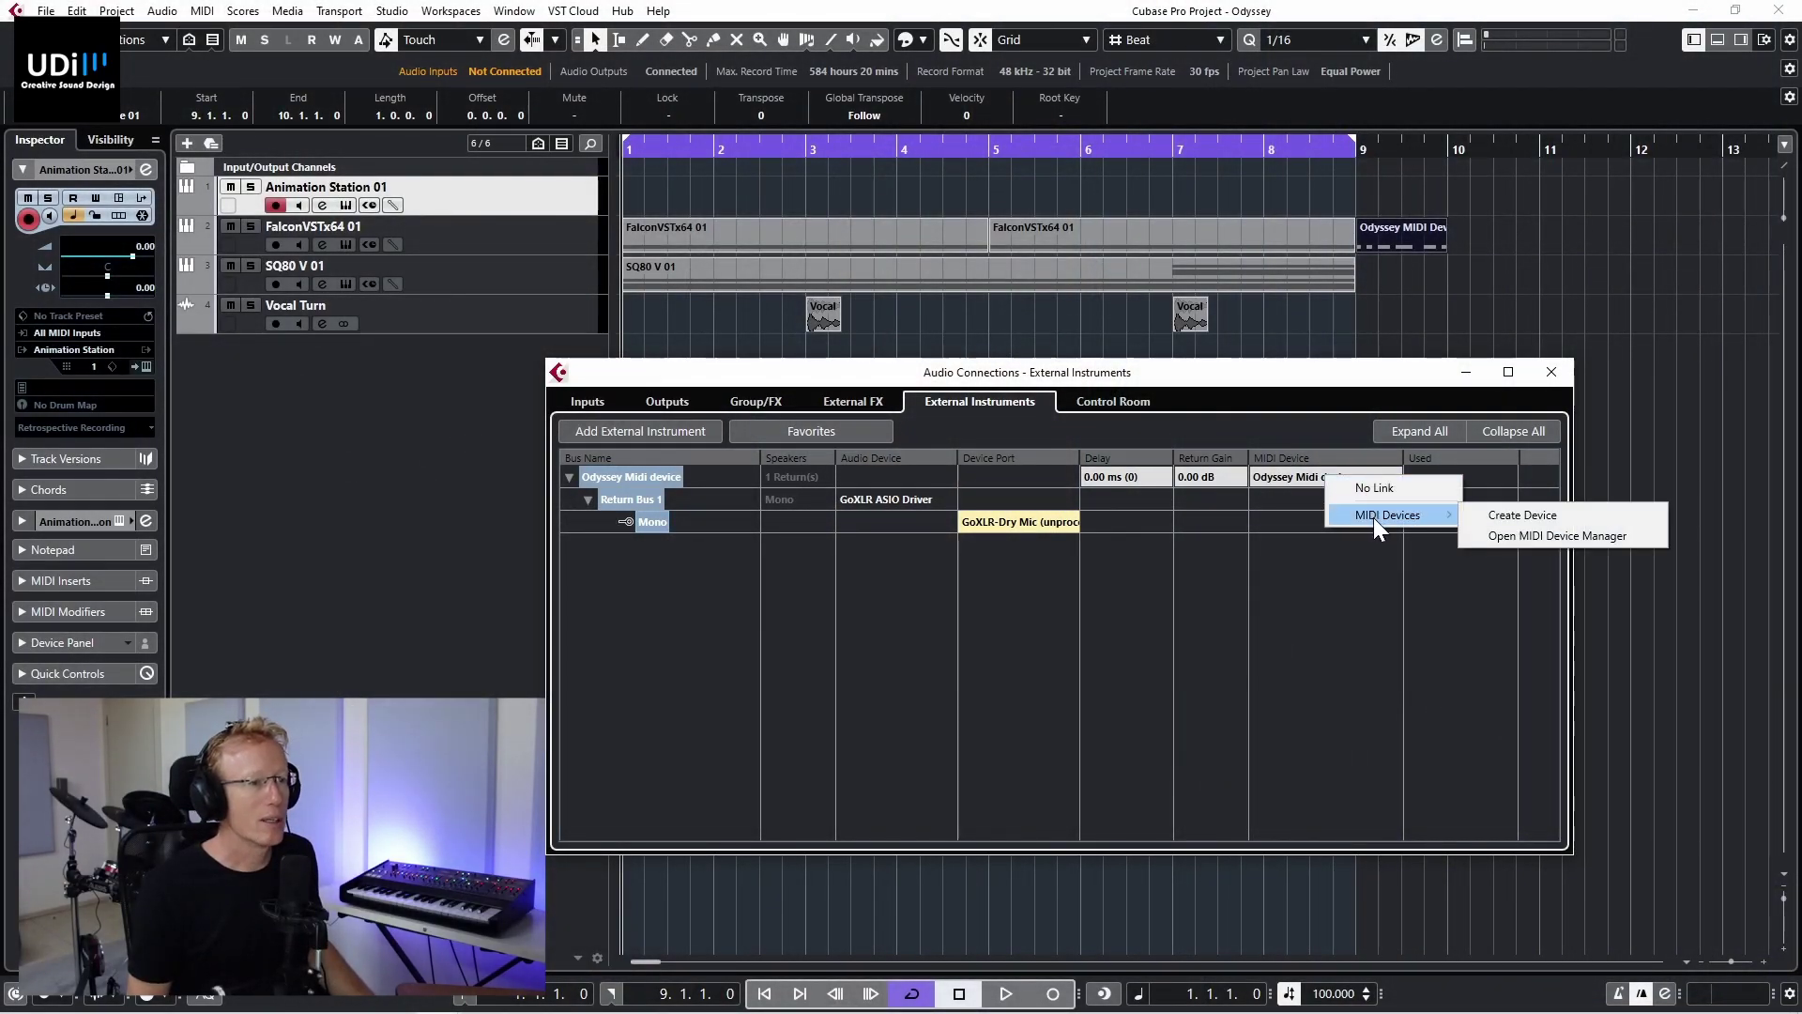
pyautogui.click(1505, 535)
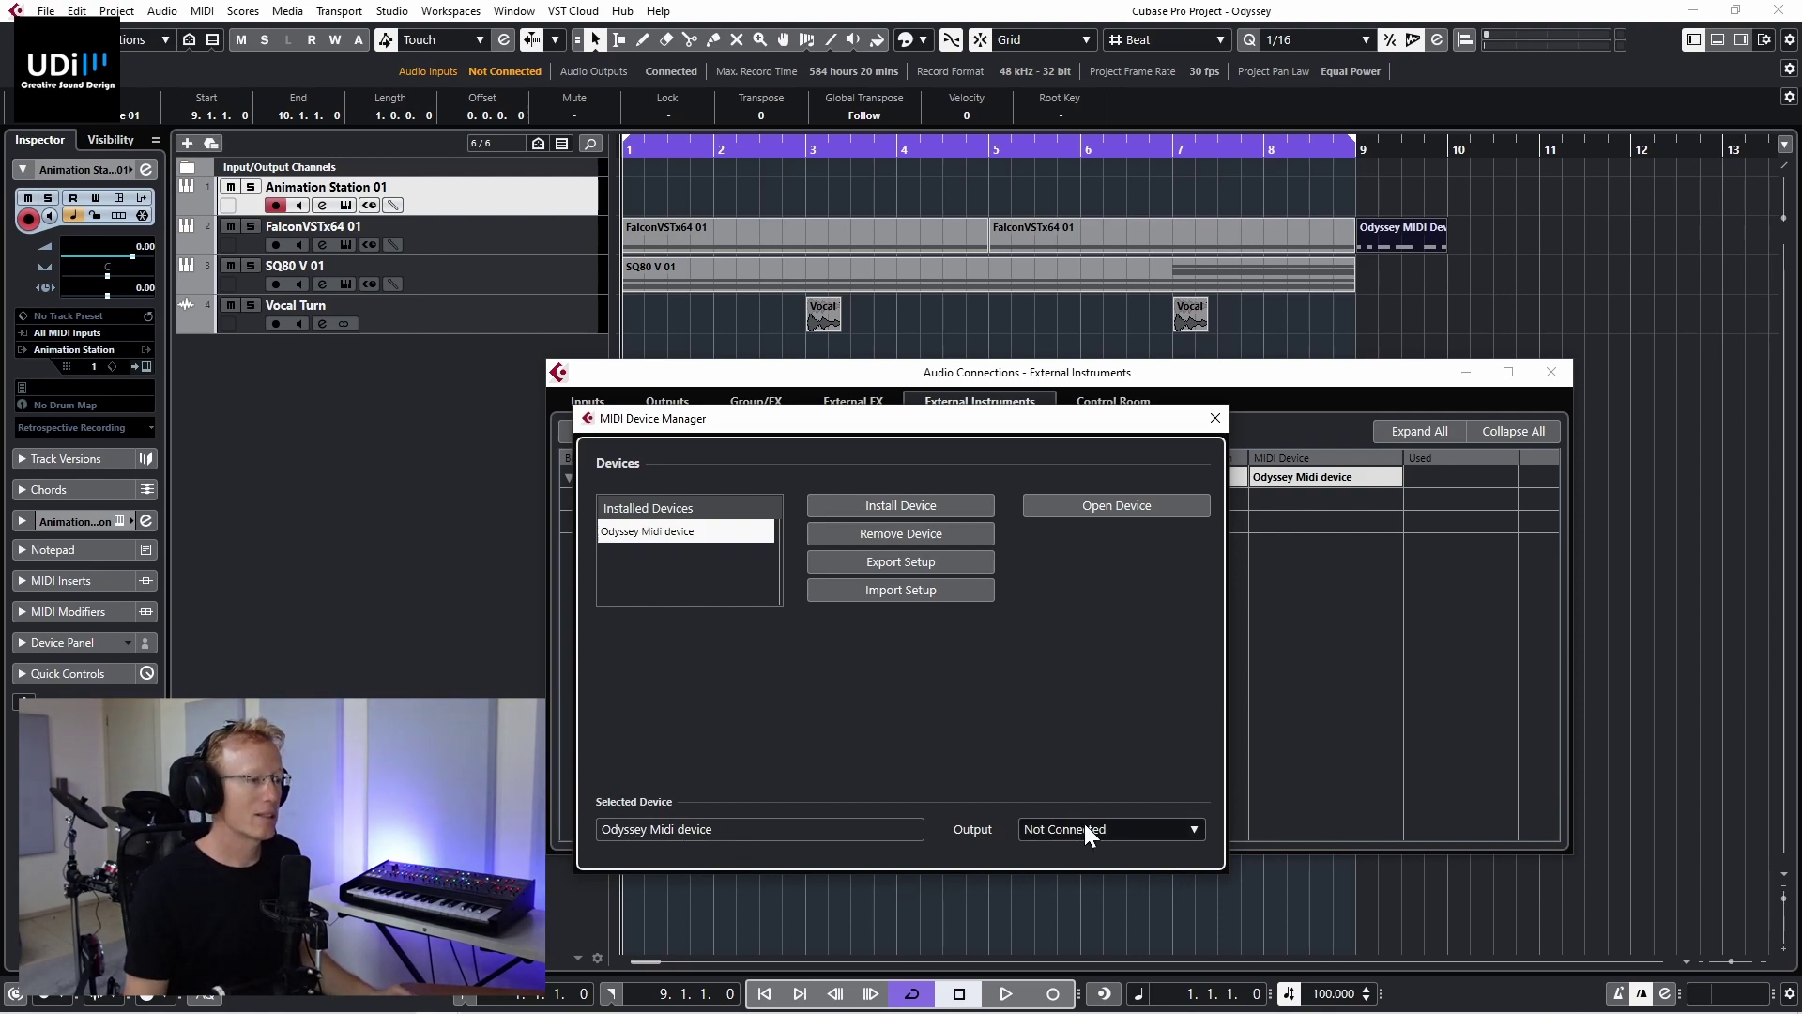
pyautogui.click(1119, 827)
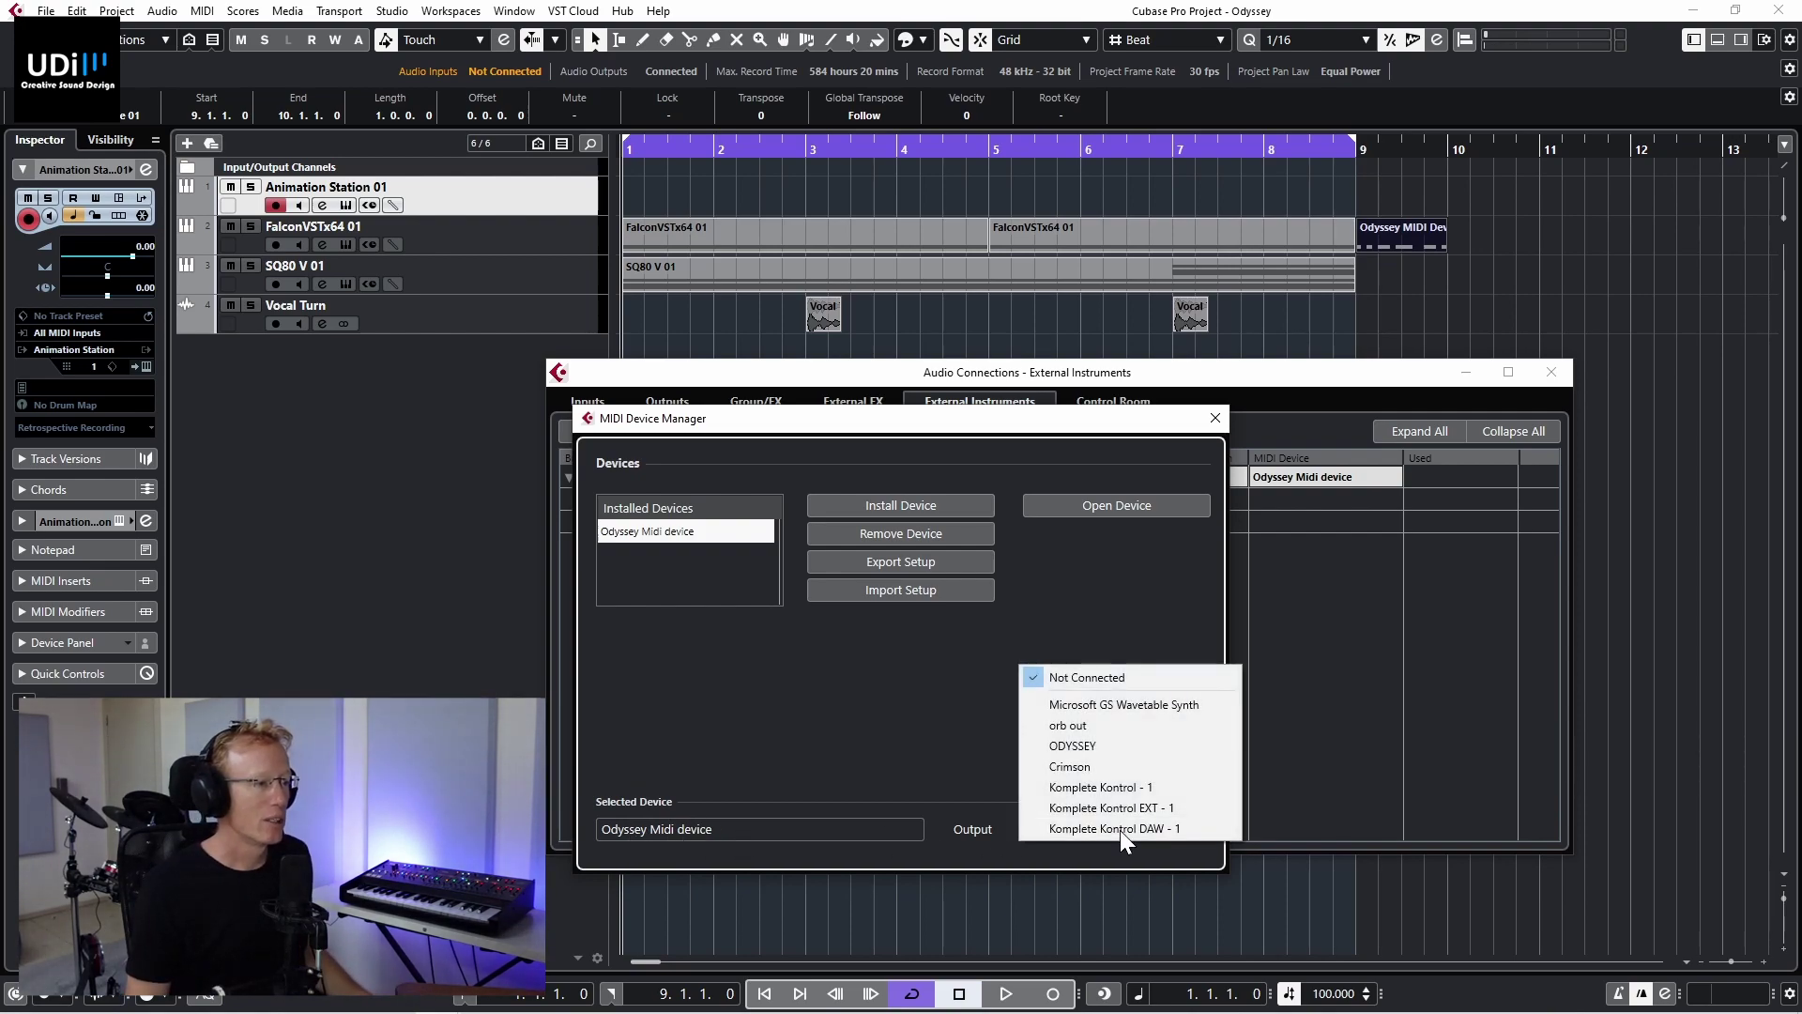
pyautogui.click(1083, 748)
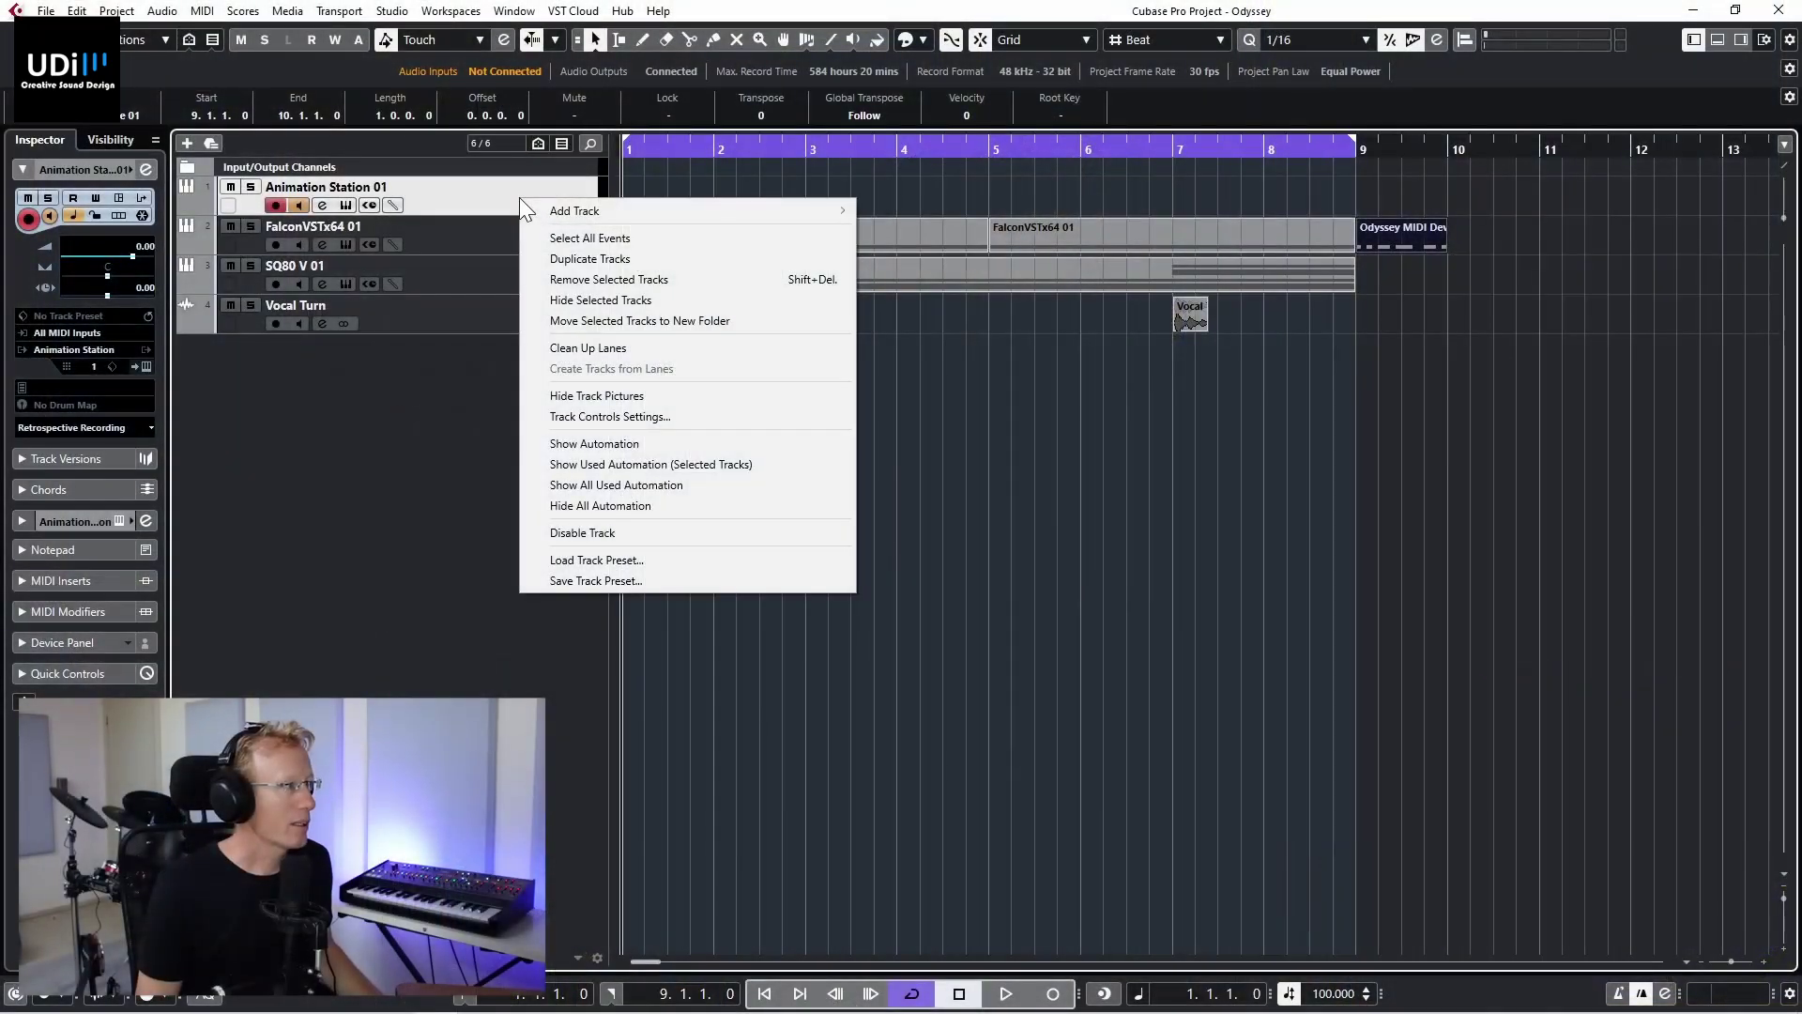
# Step: Add an instrument track below Animation Station 01 using Steinberg's external plug-in Odyssey Midi device, with audio output Stereo Out
pyautogui.moveTo(563, 210)
pyautogui.click(921, 237)
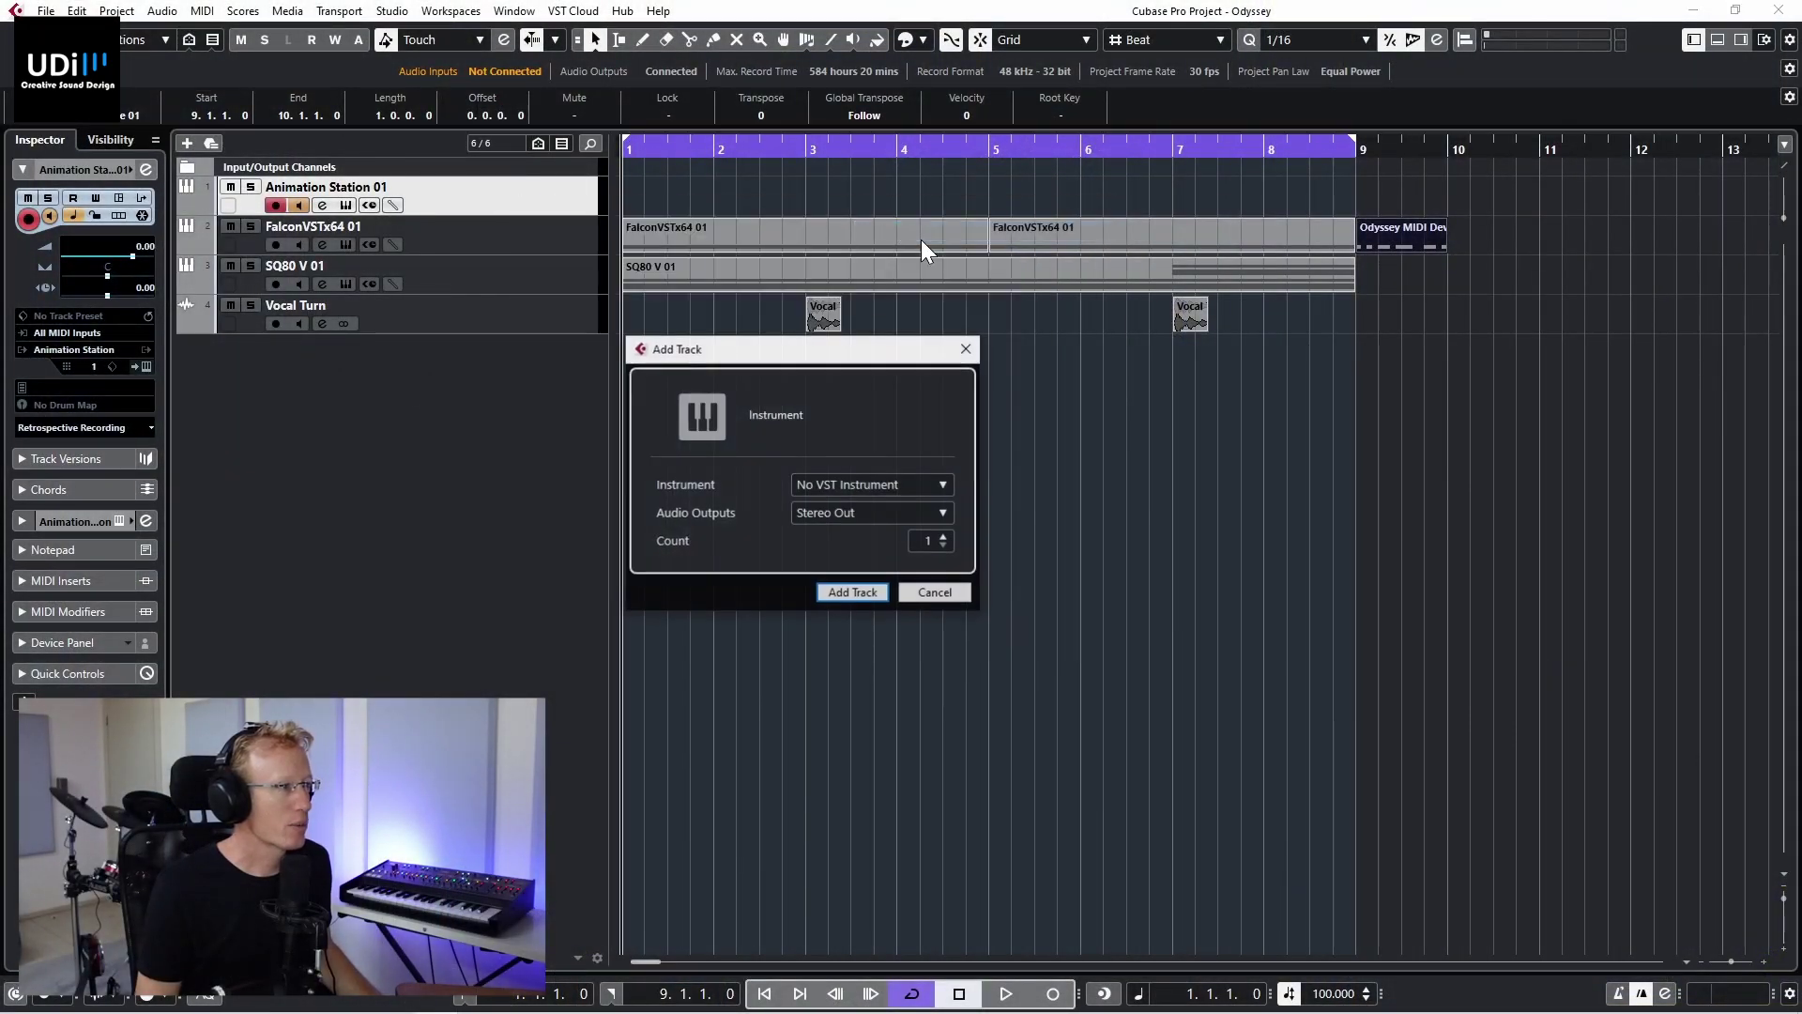
pyautogui.click(888, 482)
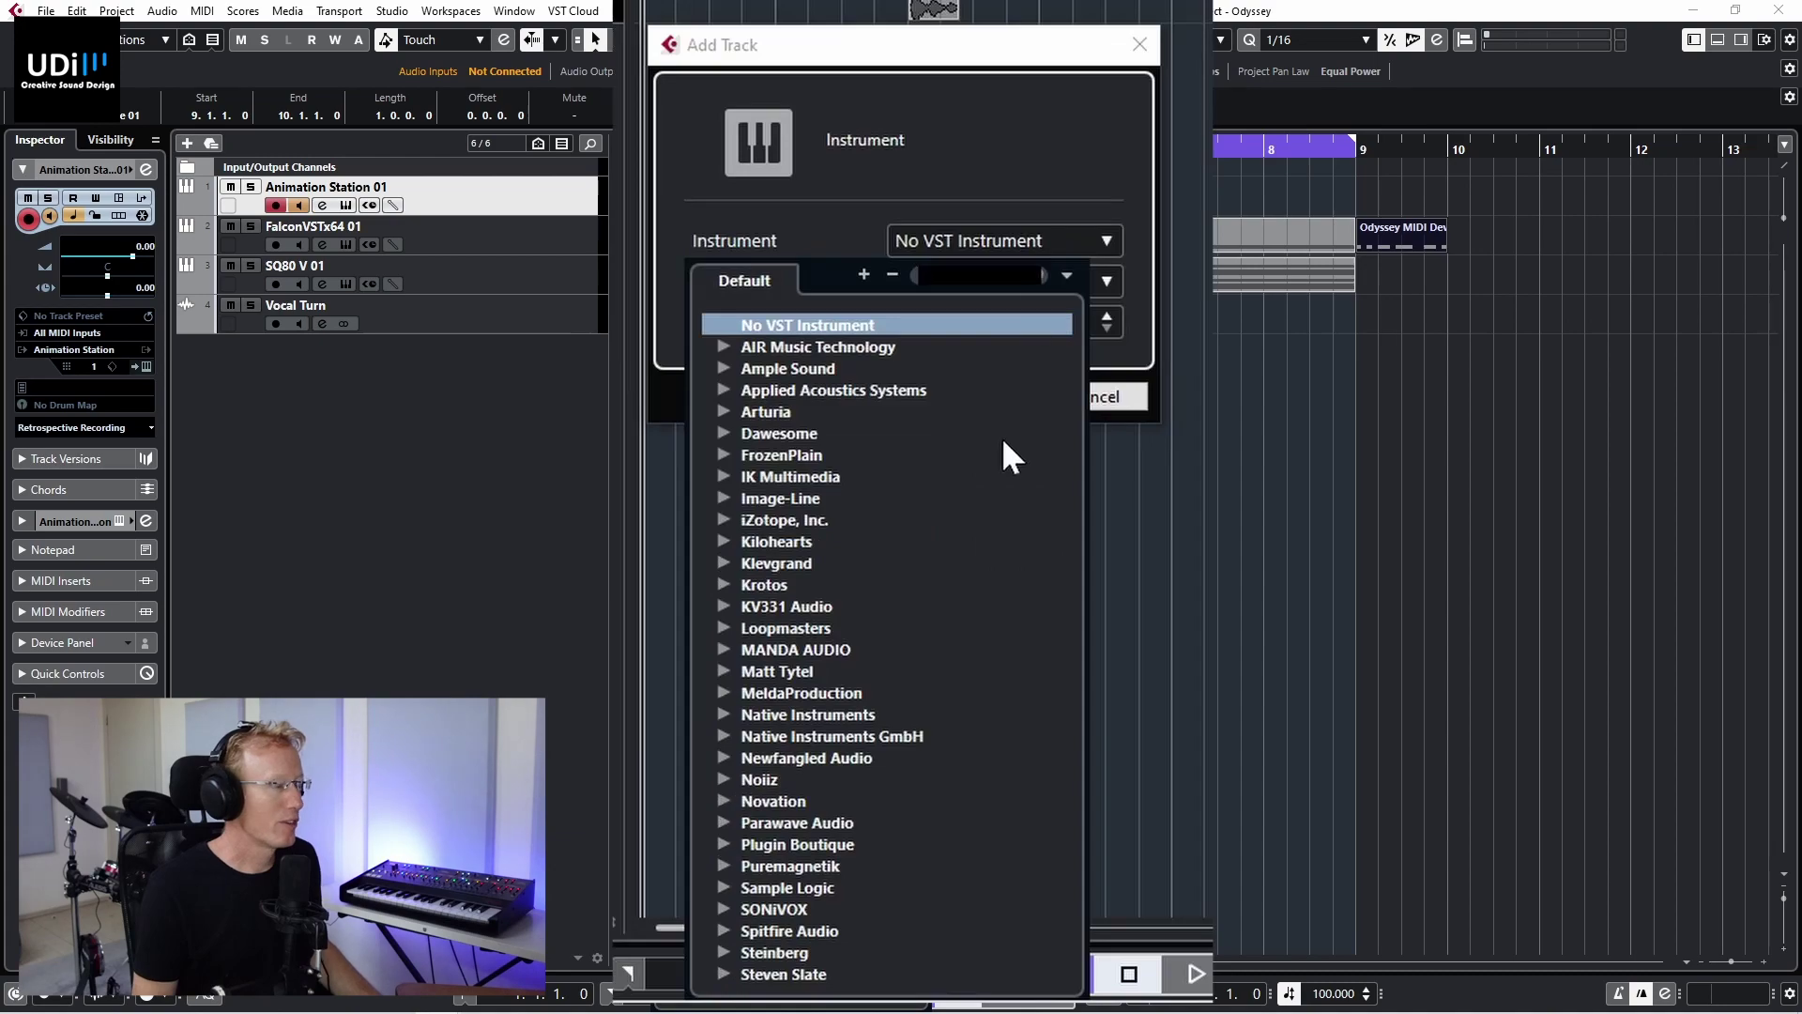
pyautogui.scroll(-3, 984, 537)
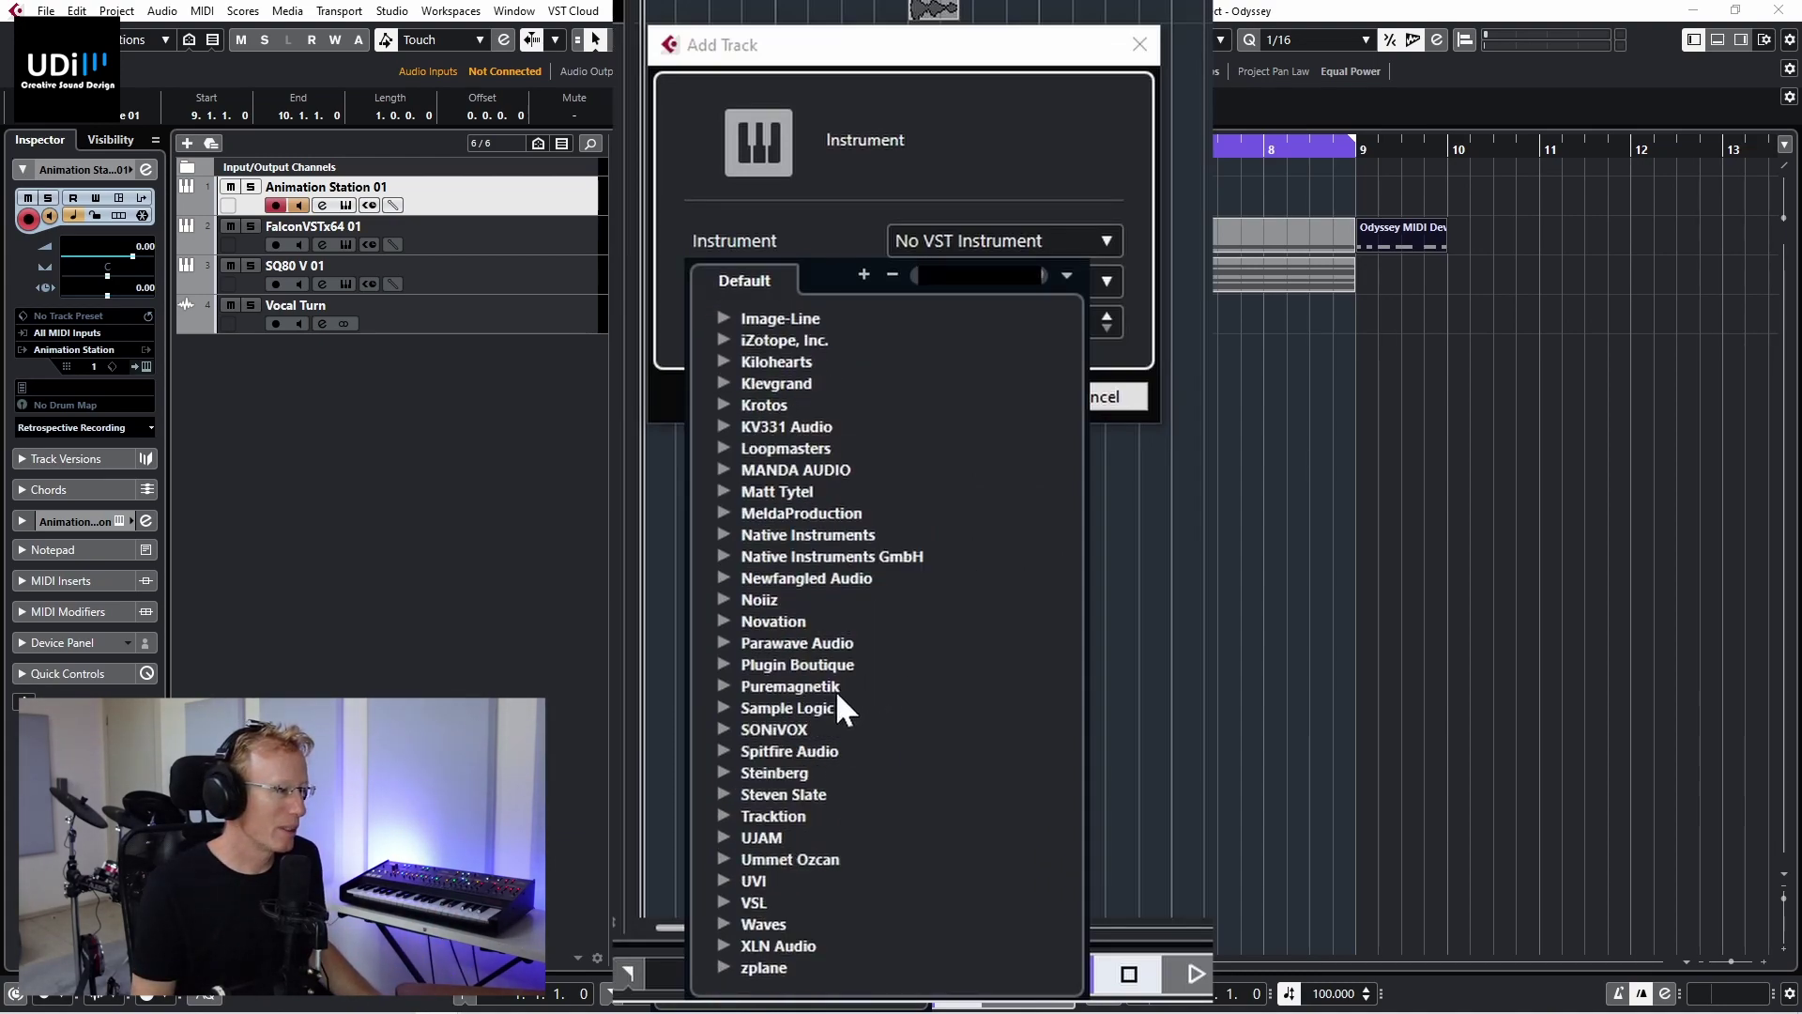
pyautogui.click(721, 772)
pyautogui.click(779, 815)
pyautogui.click(748, 816)
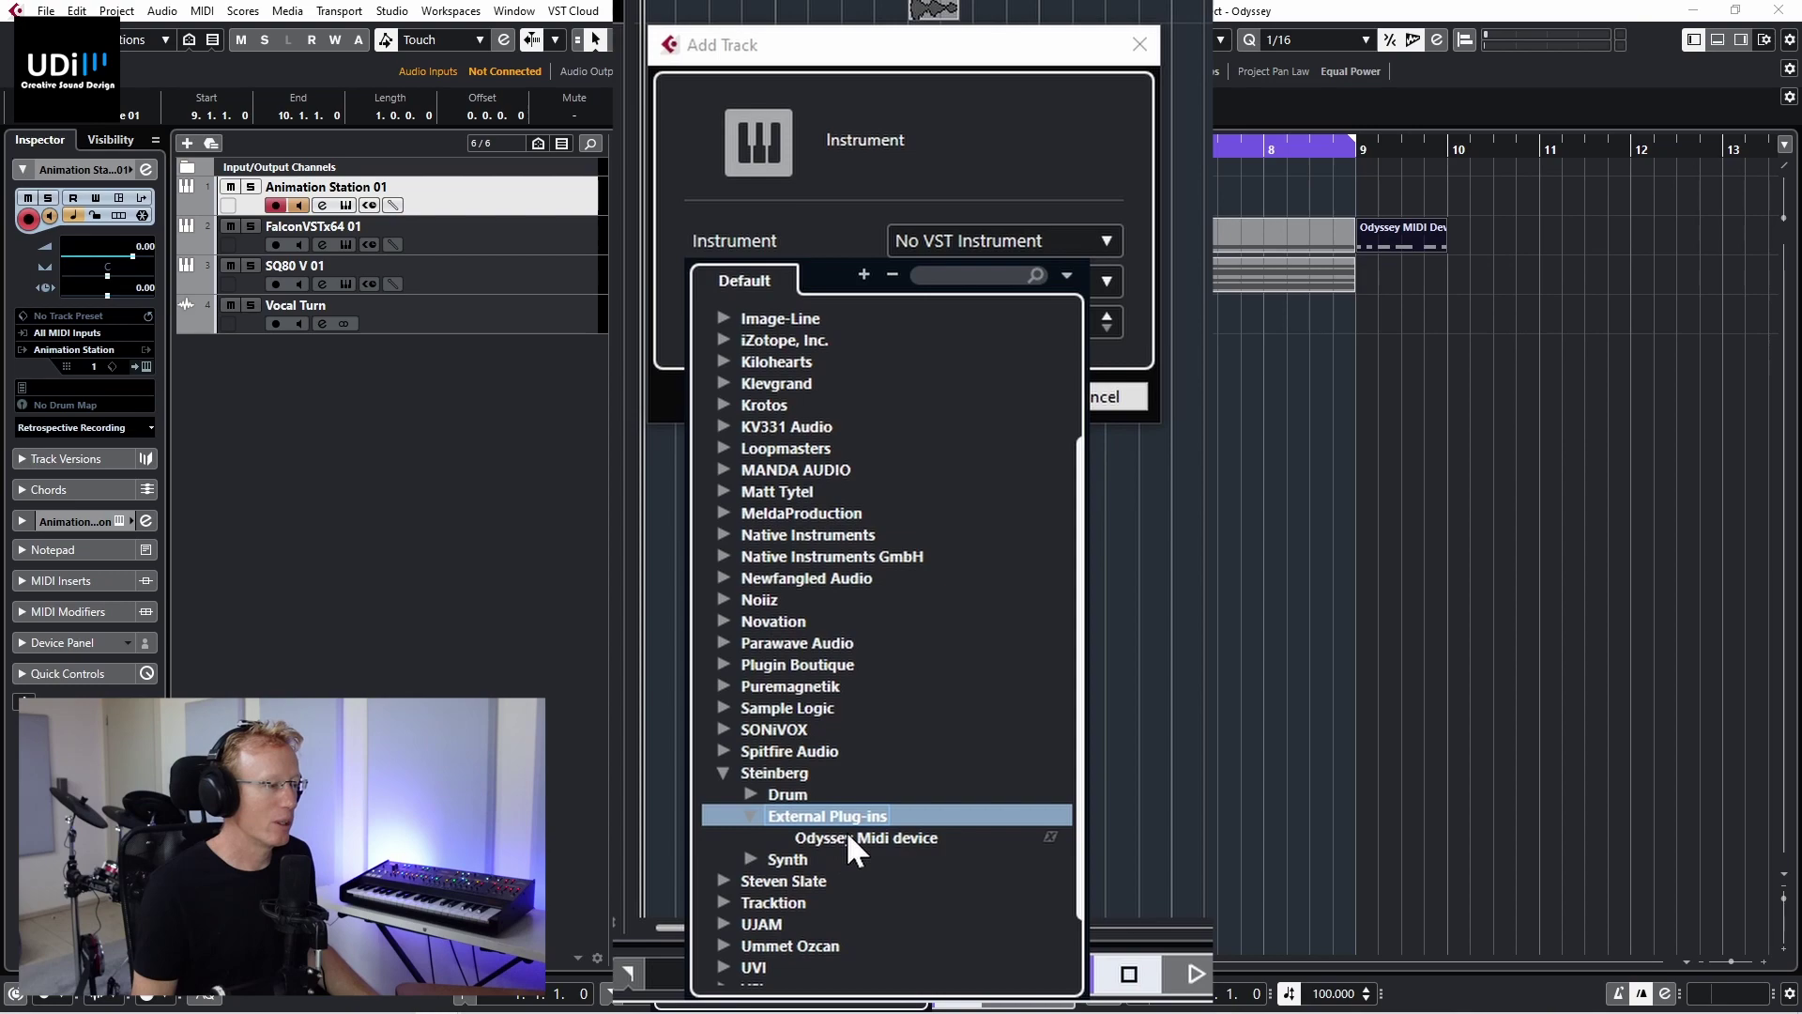
pyautogui.click(881, 835)
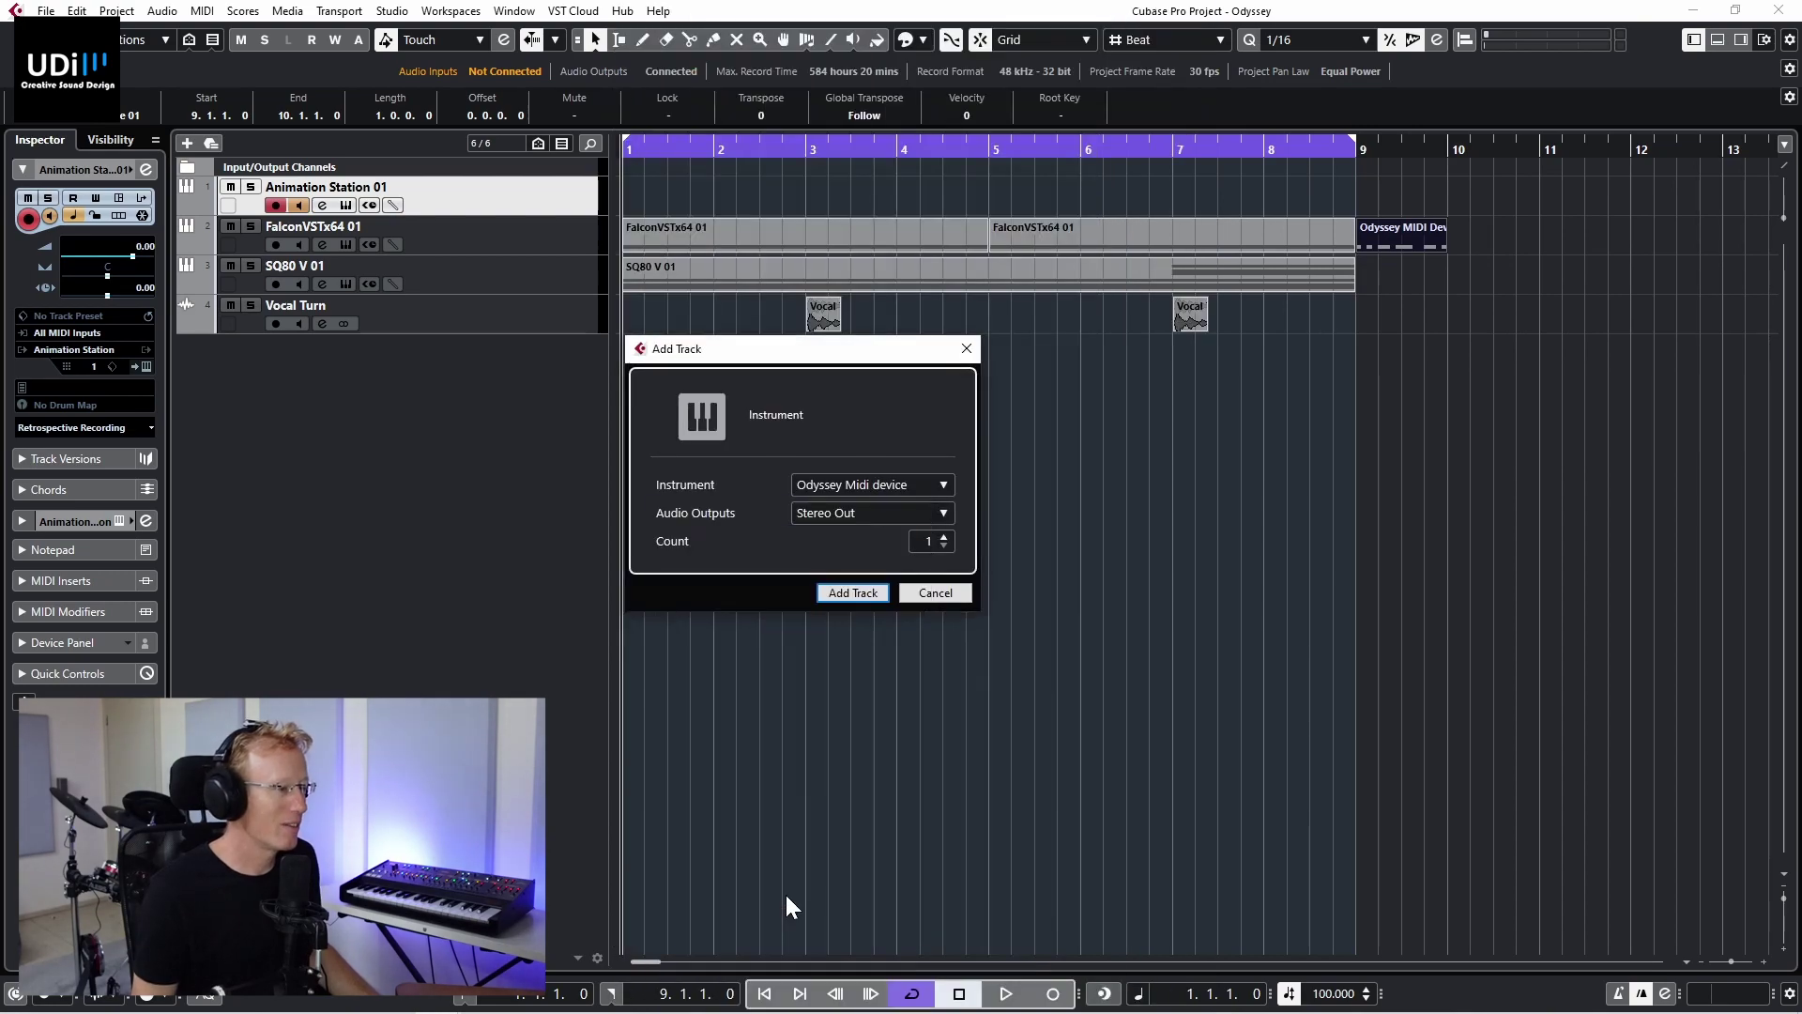
pyautogui.click(848, 593)
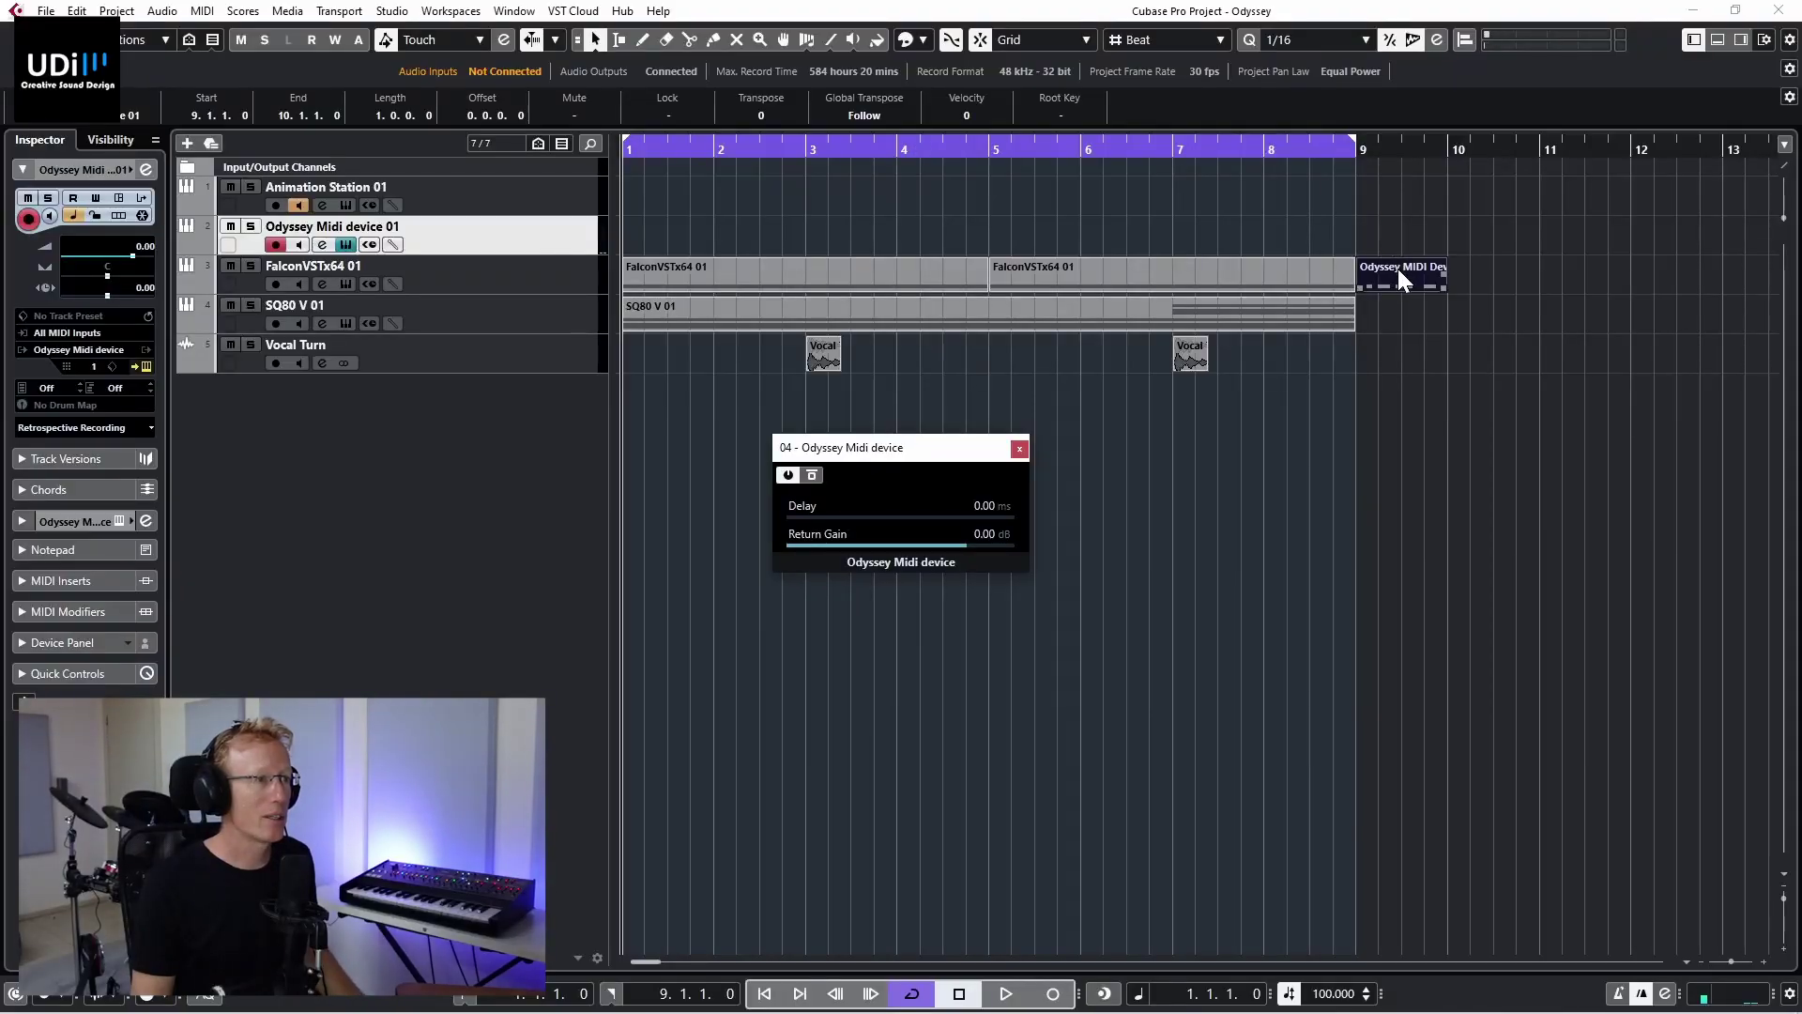
# Step: Move the Odyssey MIDI clip from bar 9 to bar 1 of the Odyssey Midi device 01 track and duplicate it seven times
pyautogui.moveTo(1398, 269); pyautogui.dragTo(647, 240)
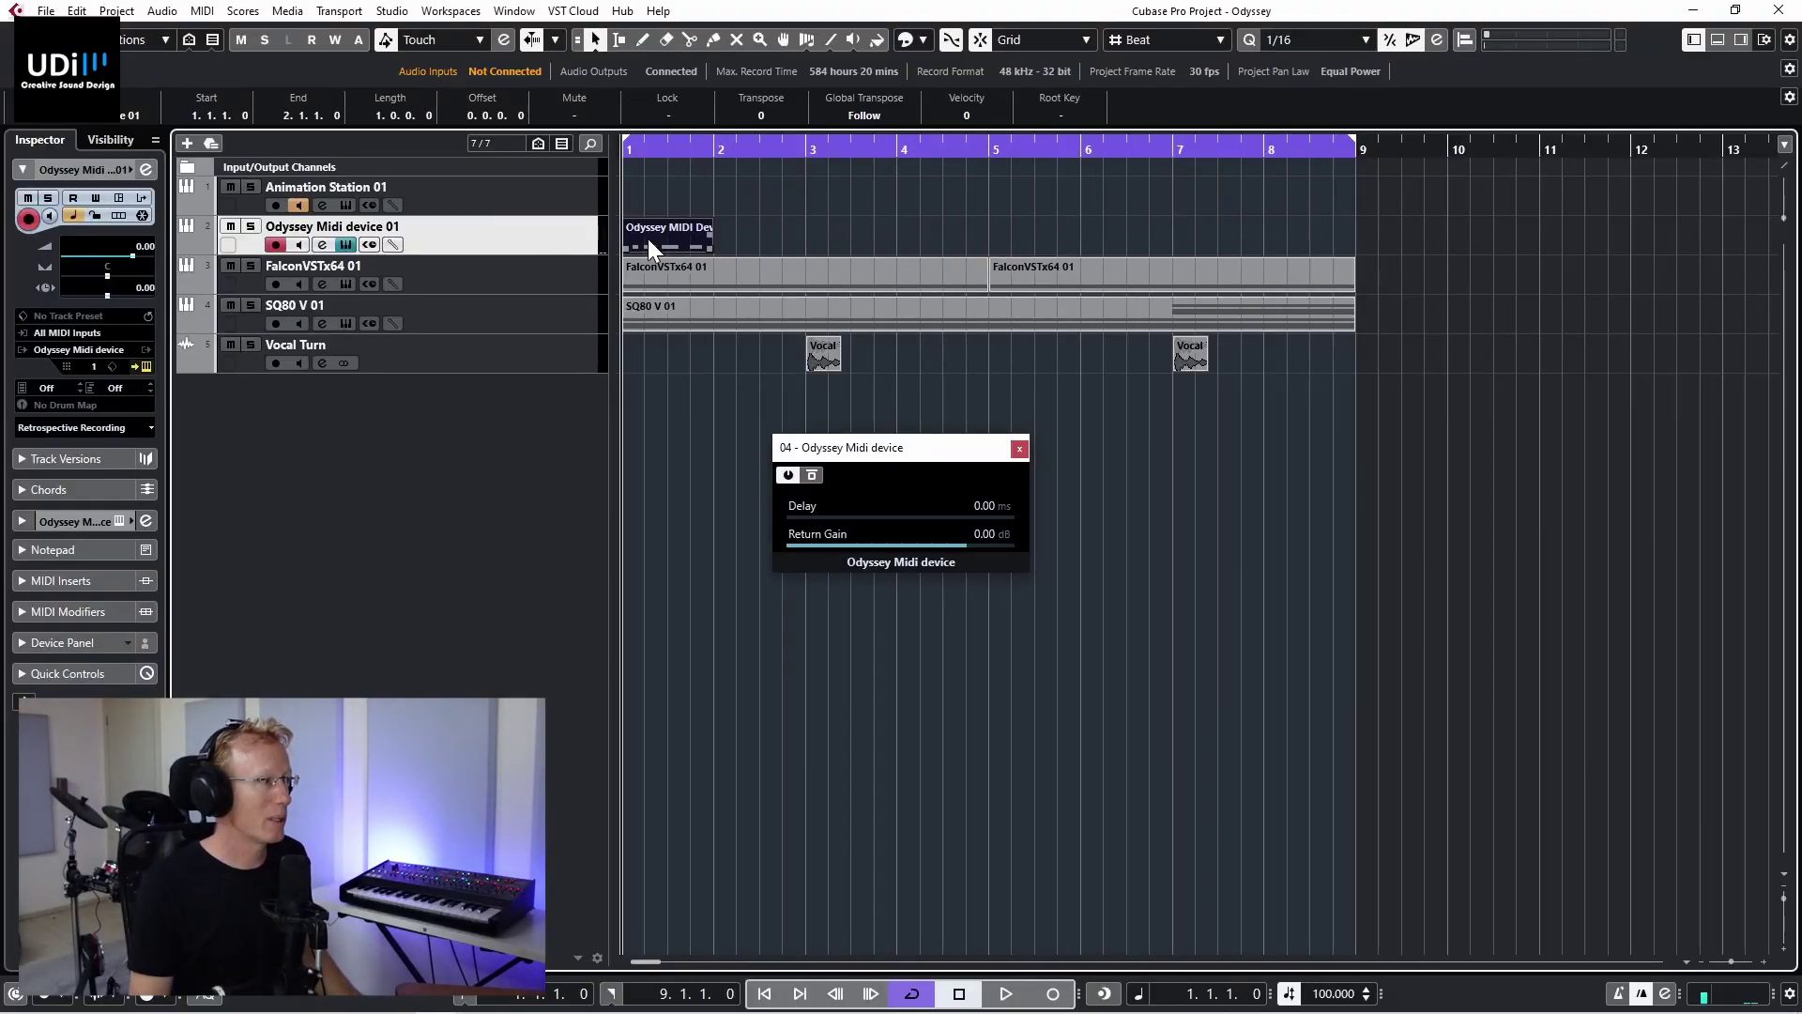
pyautogui.press('d')
pyautogui.press('d')
pyautogui.press('d')
pyautogui.press('d')
pyautogui.press('d')
pyautogui.press('d')
pyautogui.press('d')
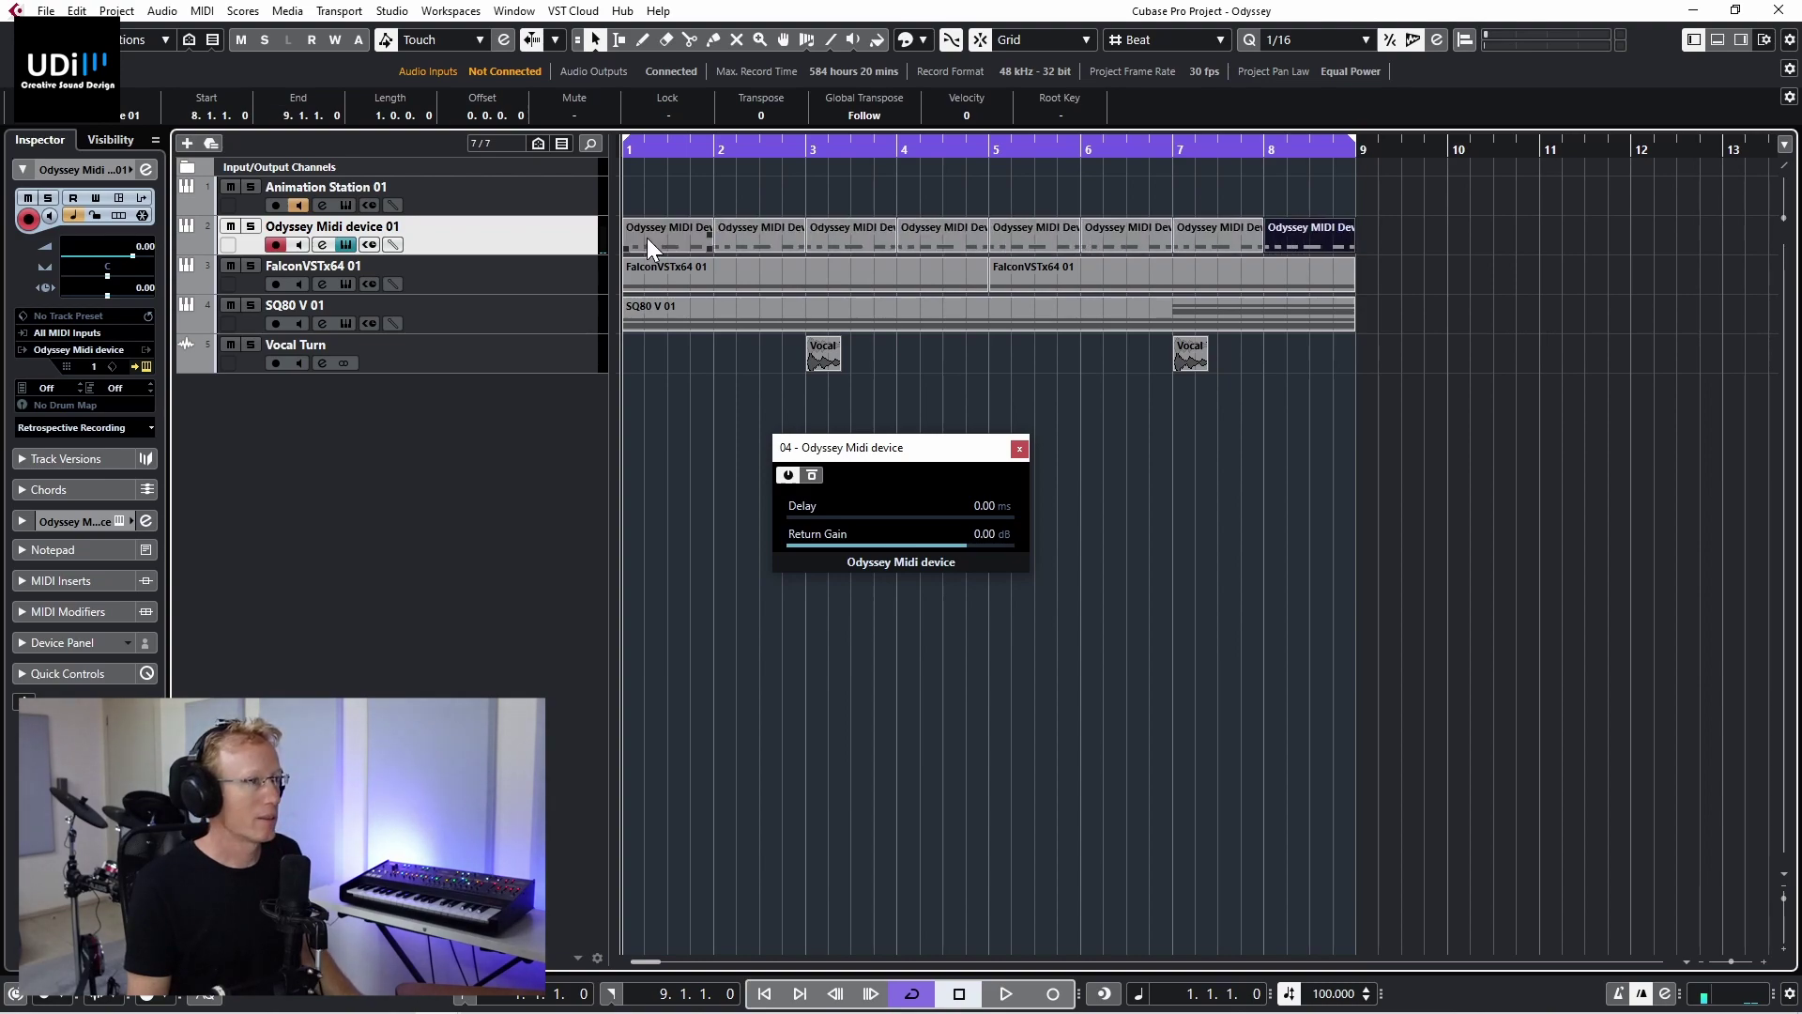
# Step: Play back the arrangement from bar 1 with the Odyssey external instrument track
pyautogui.moveTo(670, 142); pyautogui.dragTo(550, 146)
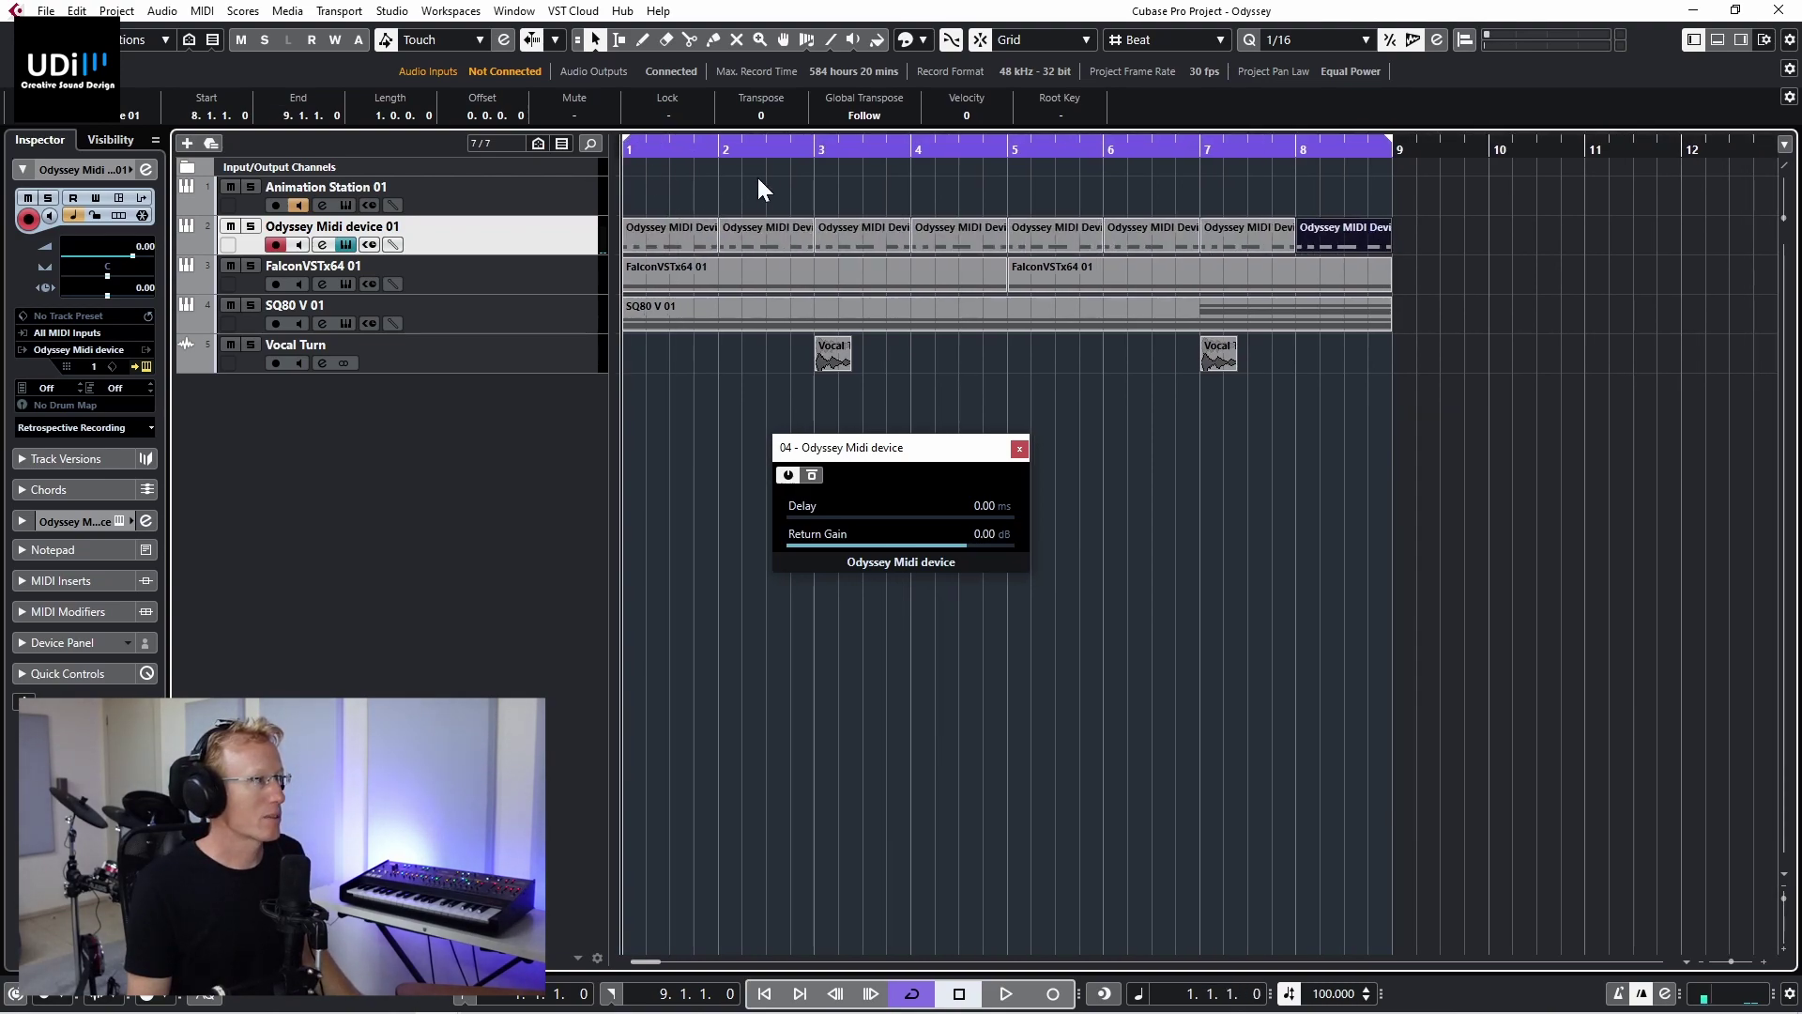
pyautogui.press('space')
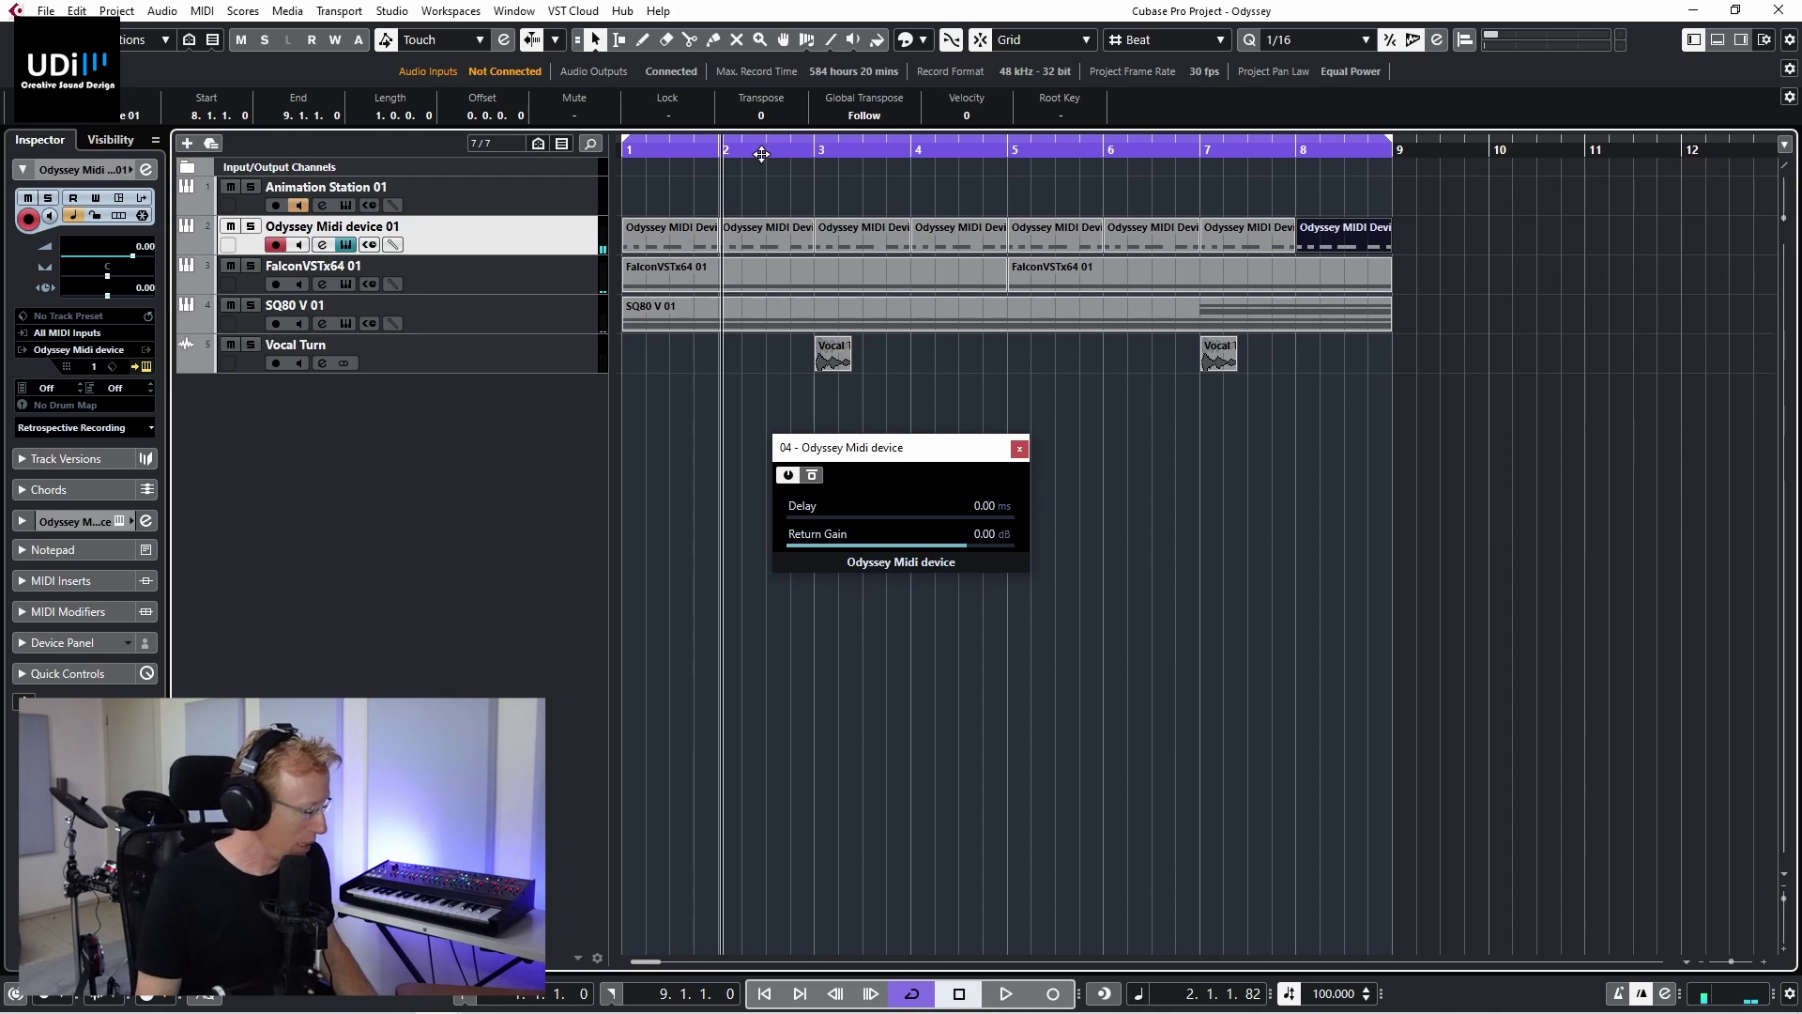
# Step: Expand the Odyssey Midi device in the external instrument connections and open the MIDI Device Manager from it
pyautogui.press('F4')
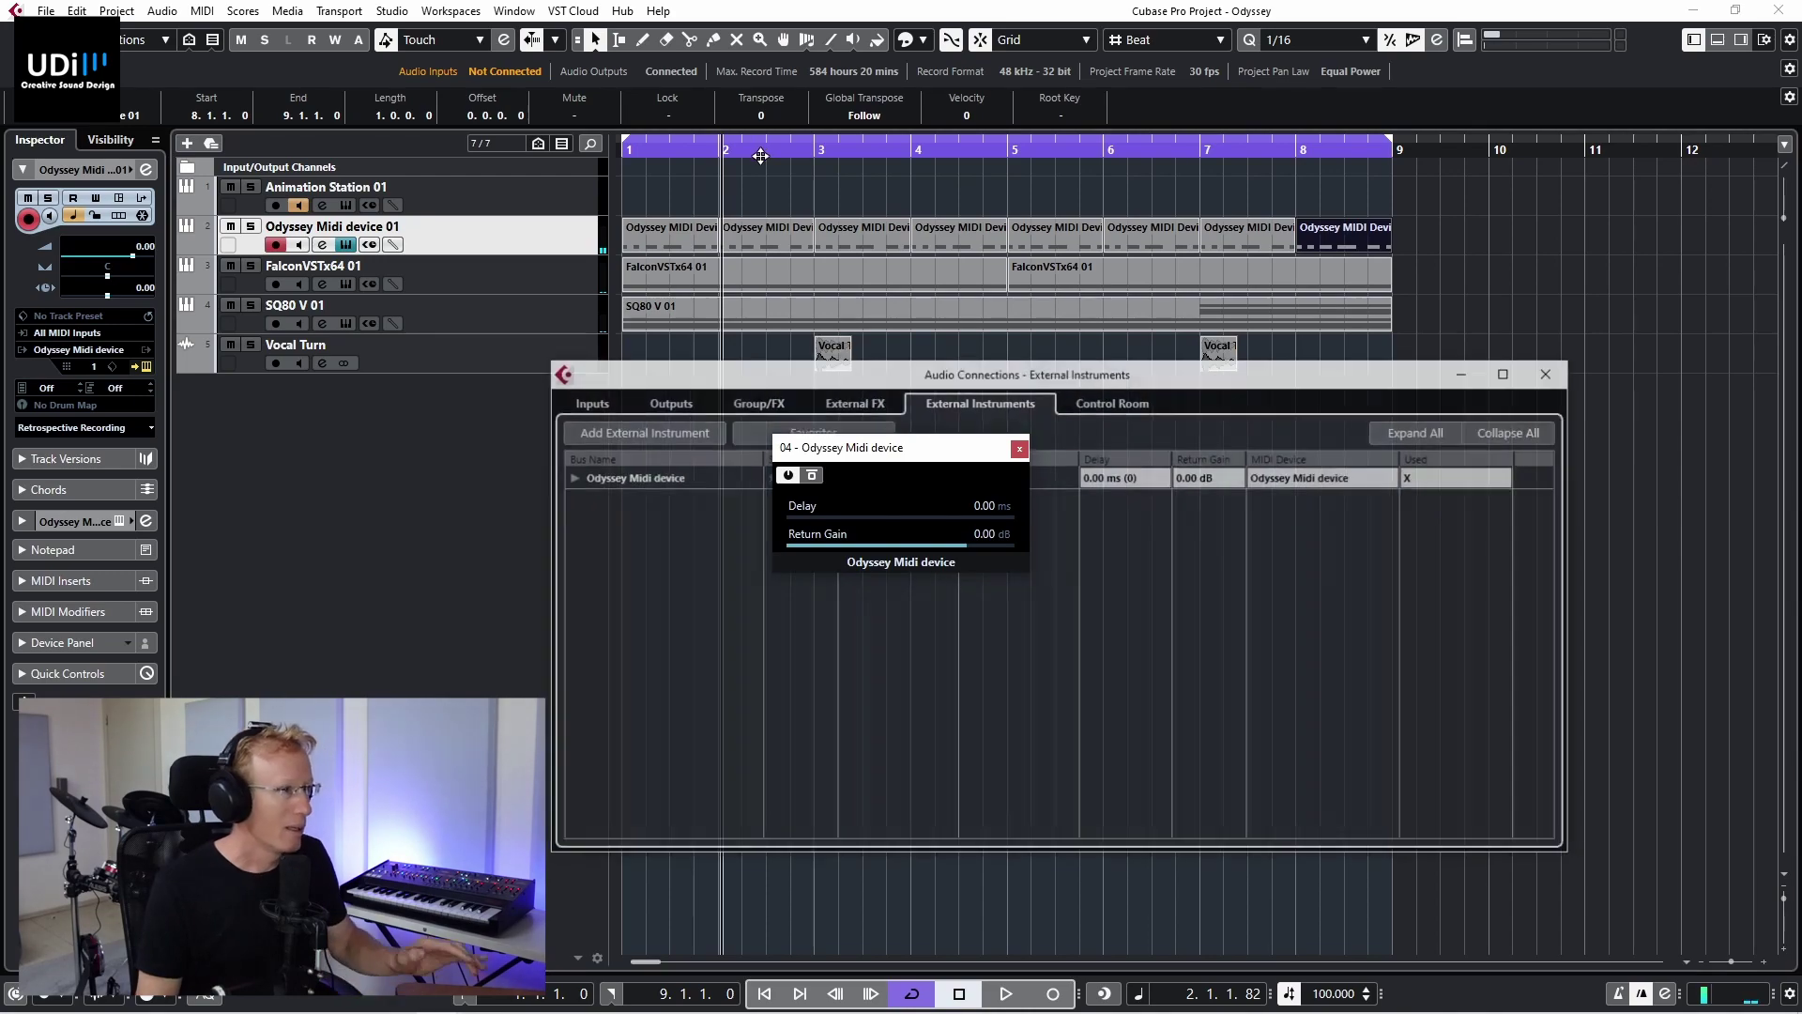
pyautogui.click(1023, 449)
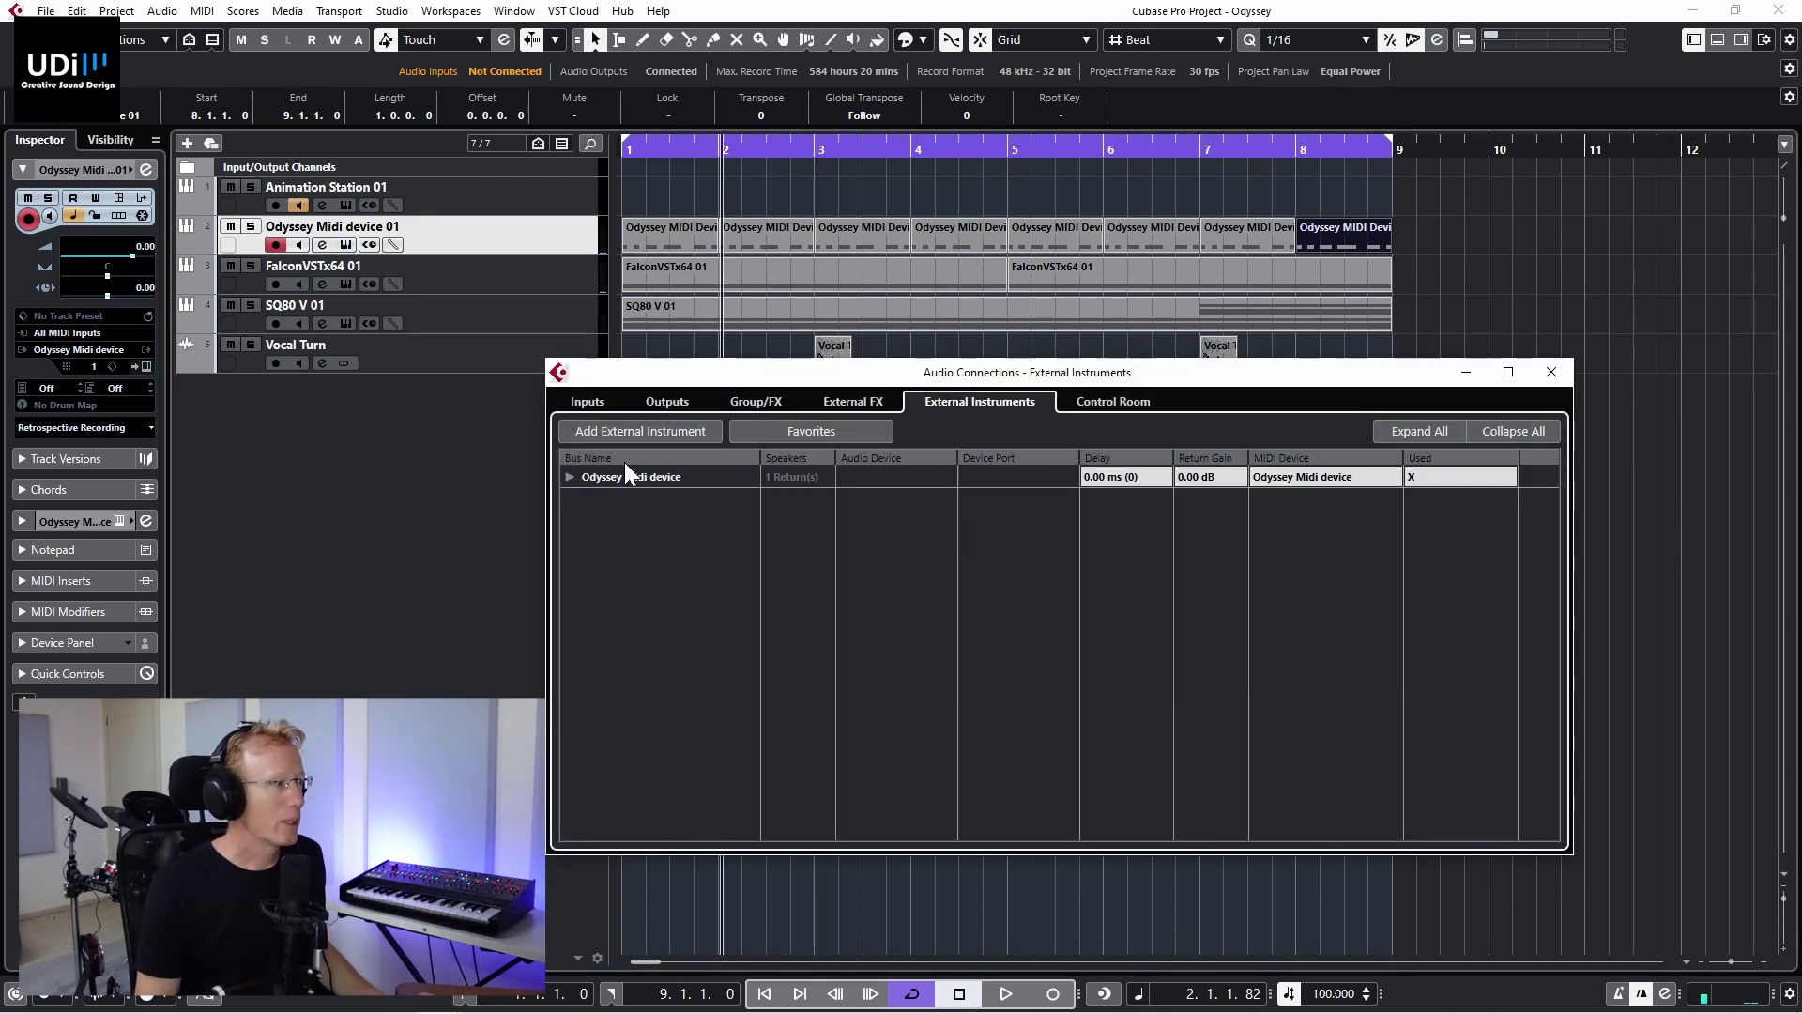
pyautogui.click(568, 477)
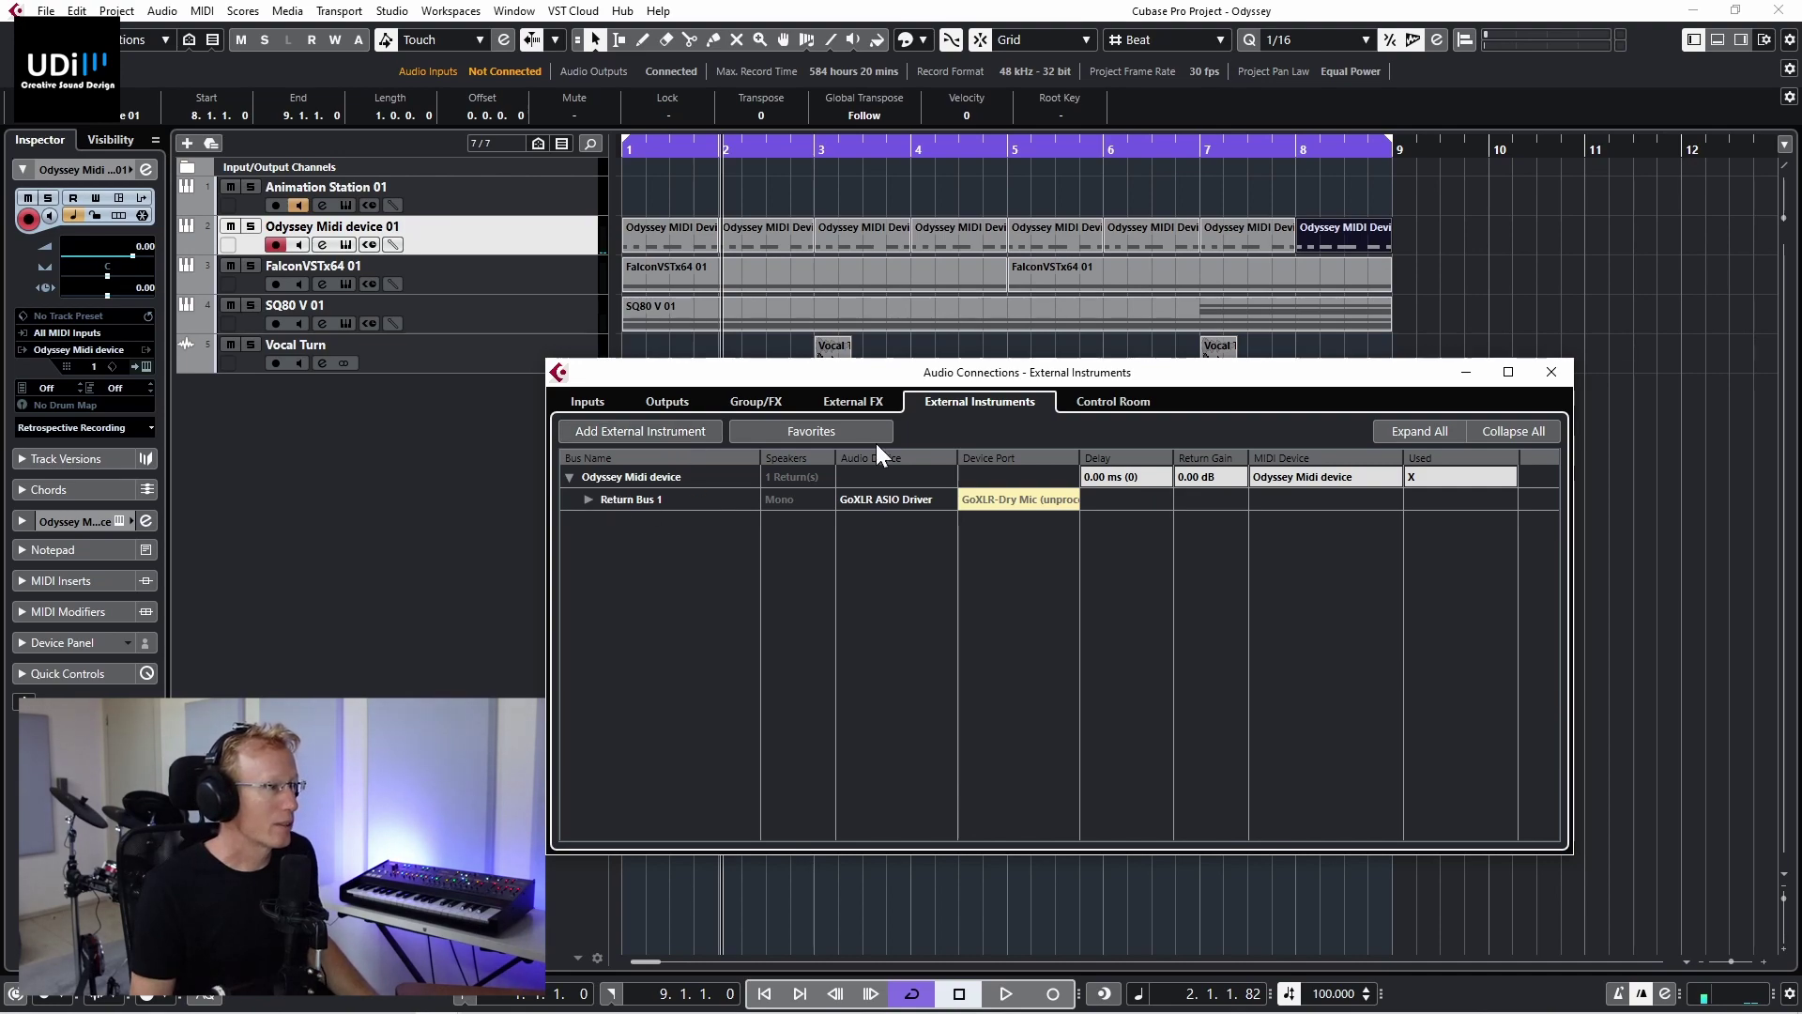
pyautogui.click(1300, 476)
pyautogui.moveTo(1365, 514)
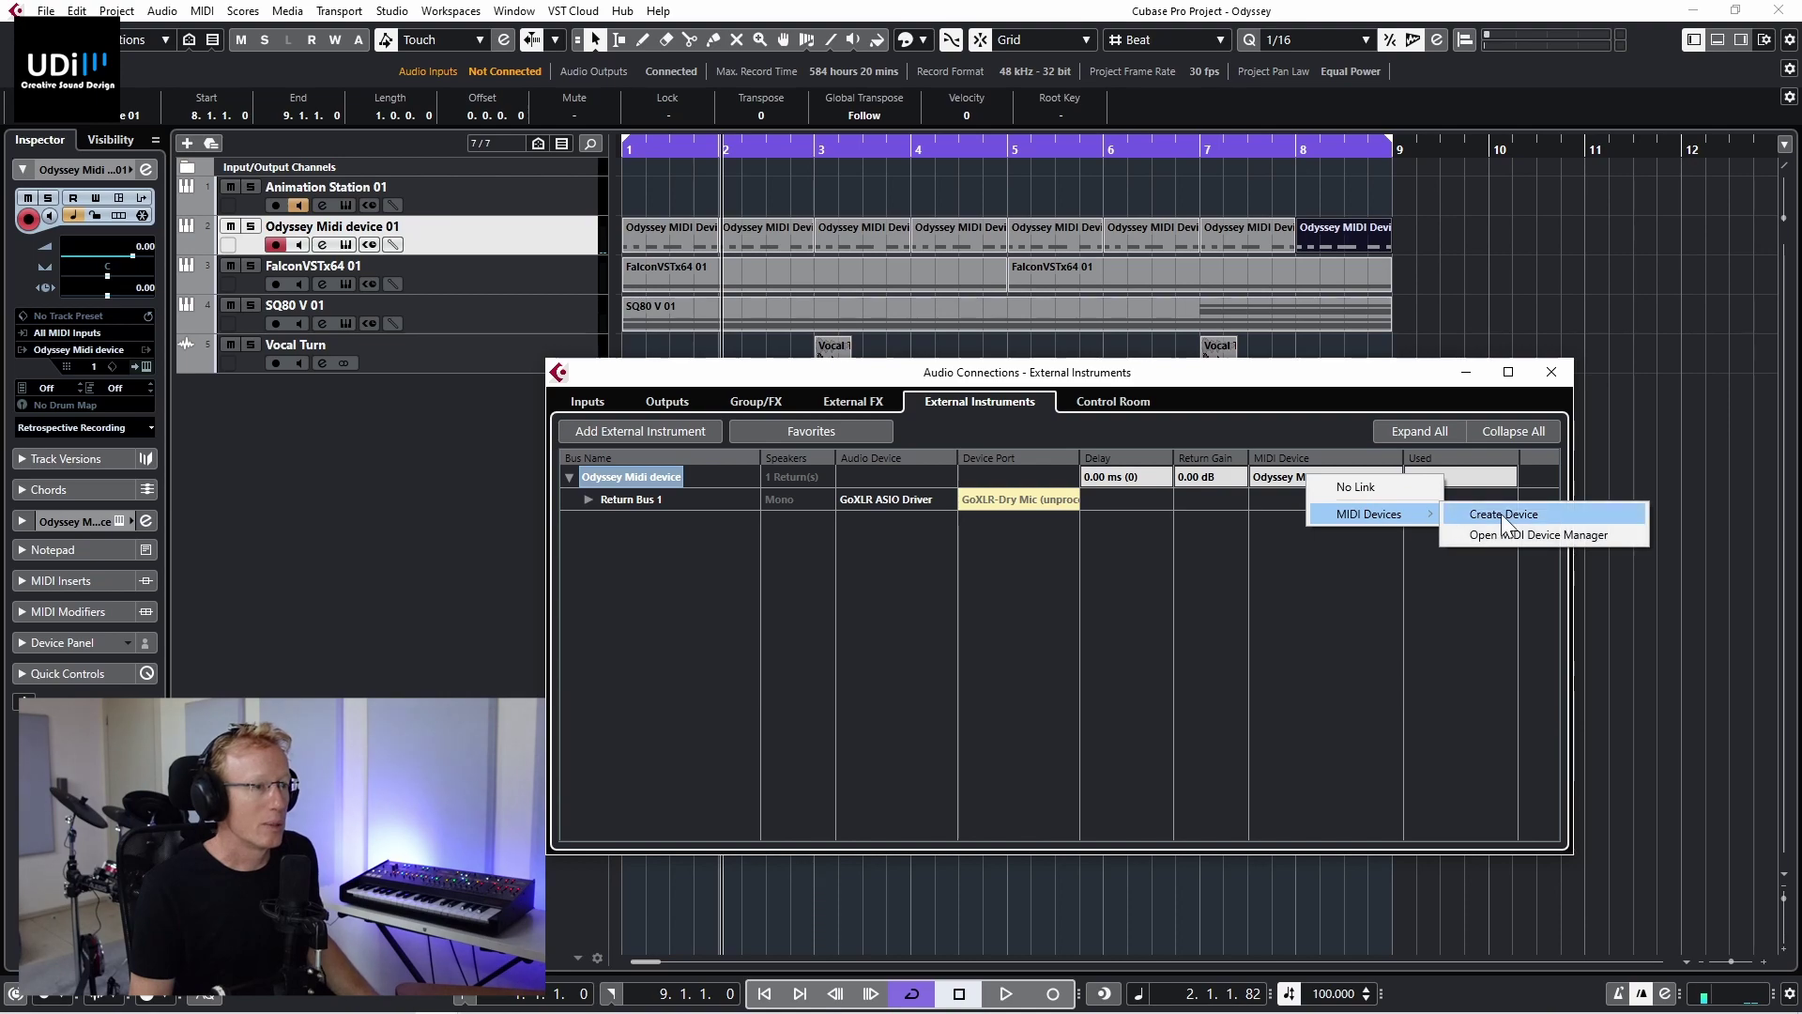
pyautogui.click(1524, 538)
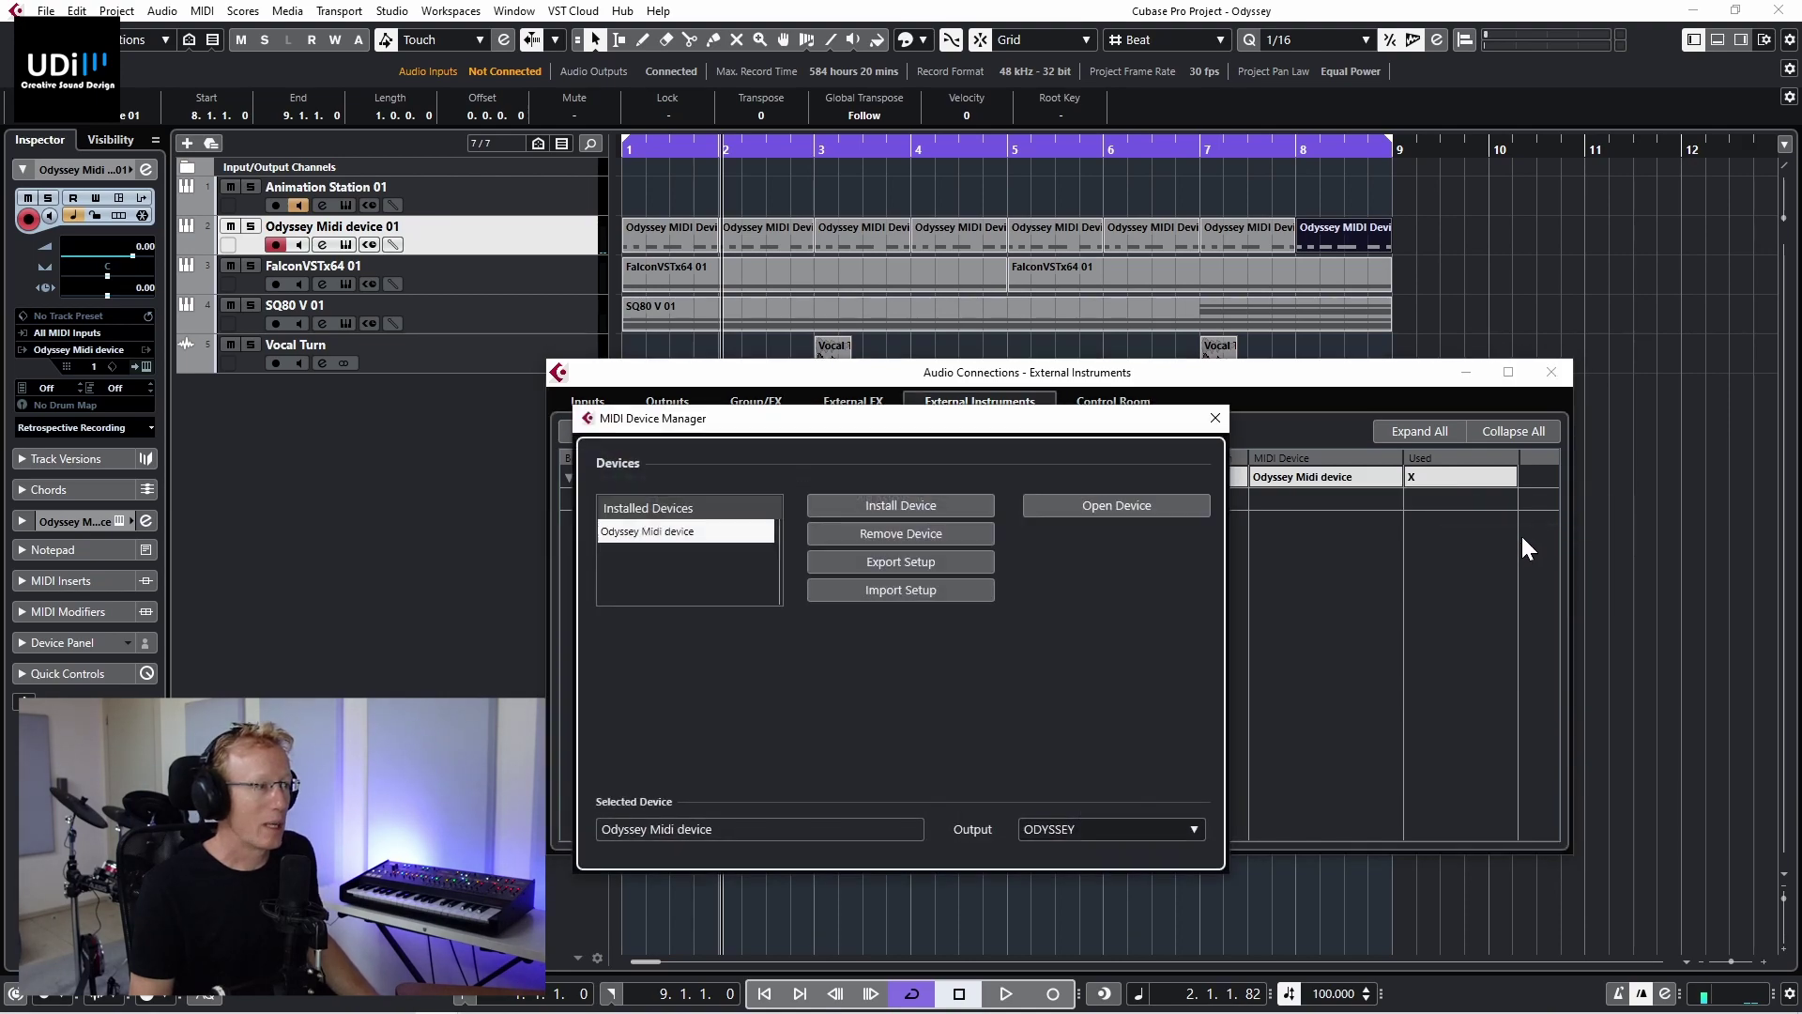
# Step: Open the installed Odyssey Midi device for editing and add an Inspector Size panel to its device node
pyautogui.click(1152, 507)
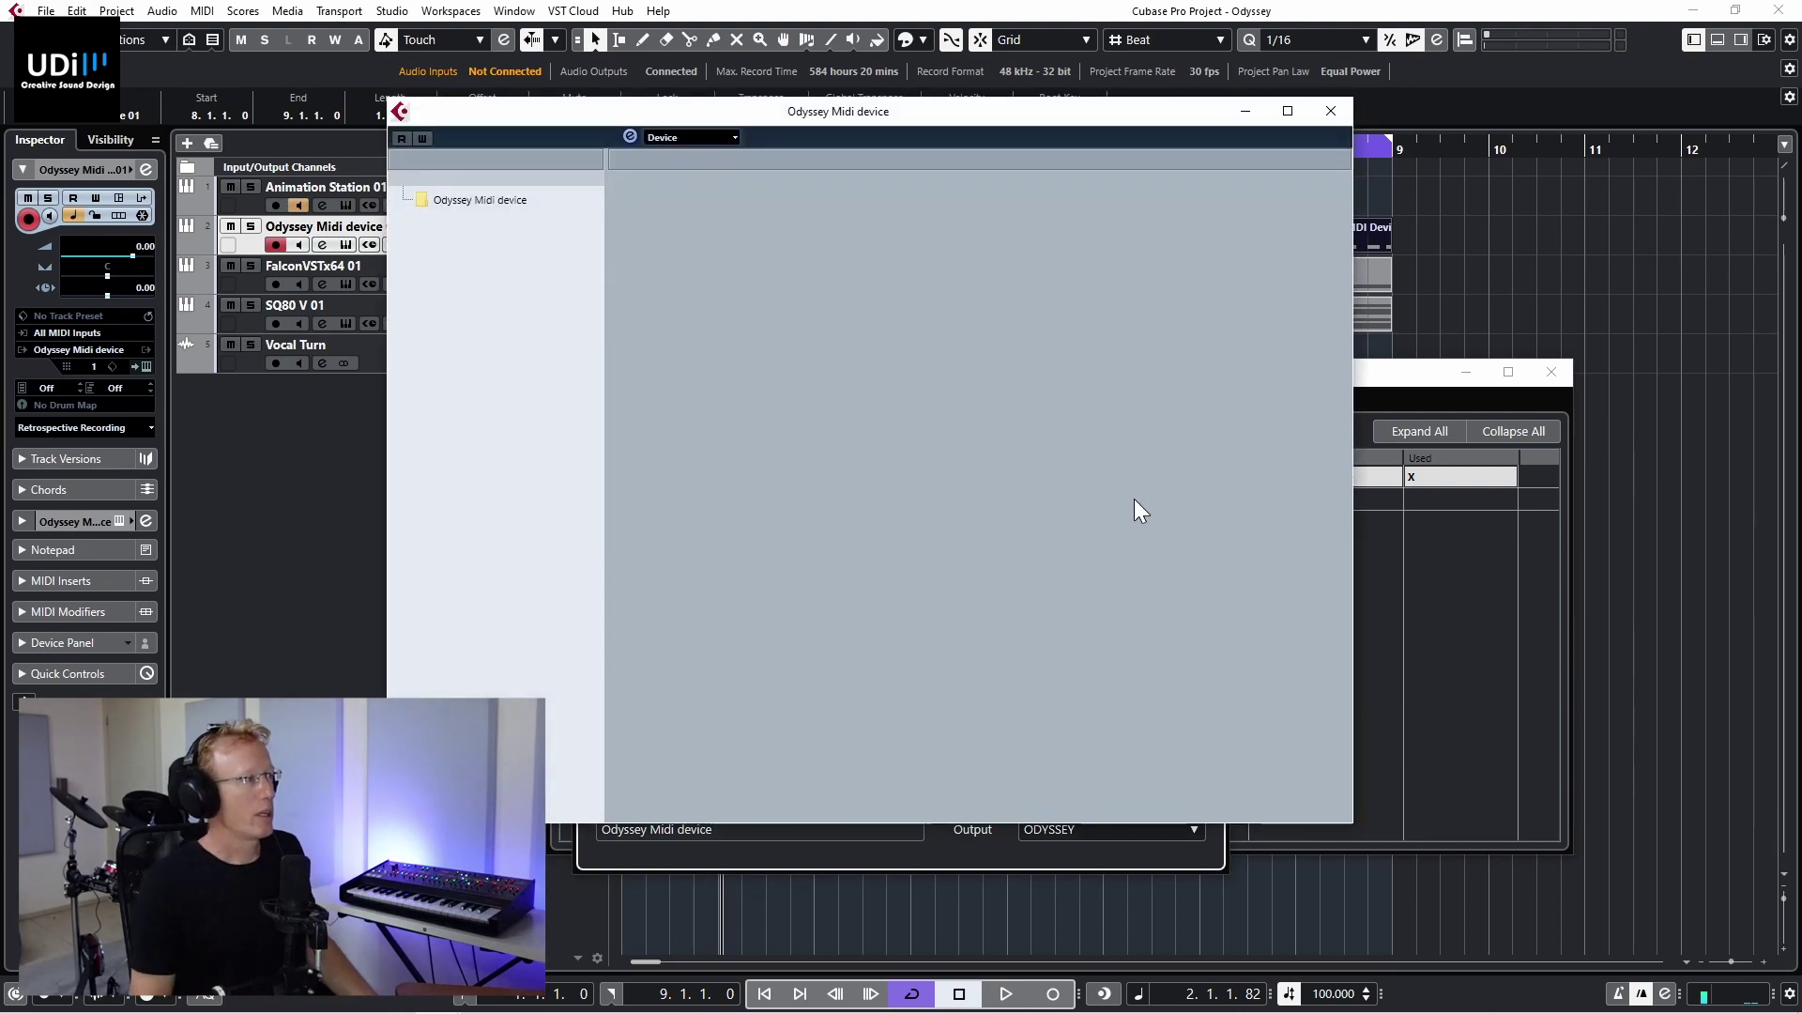
pyautogui.click(488, 198)
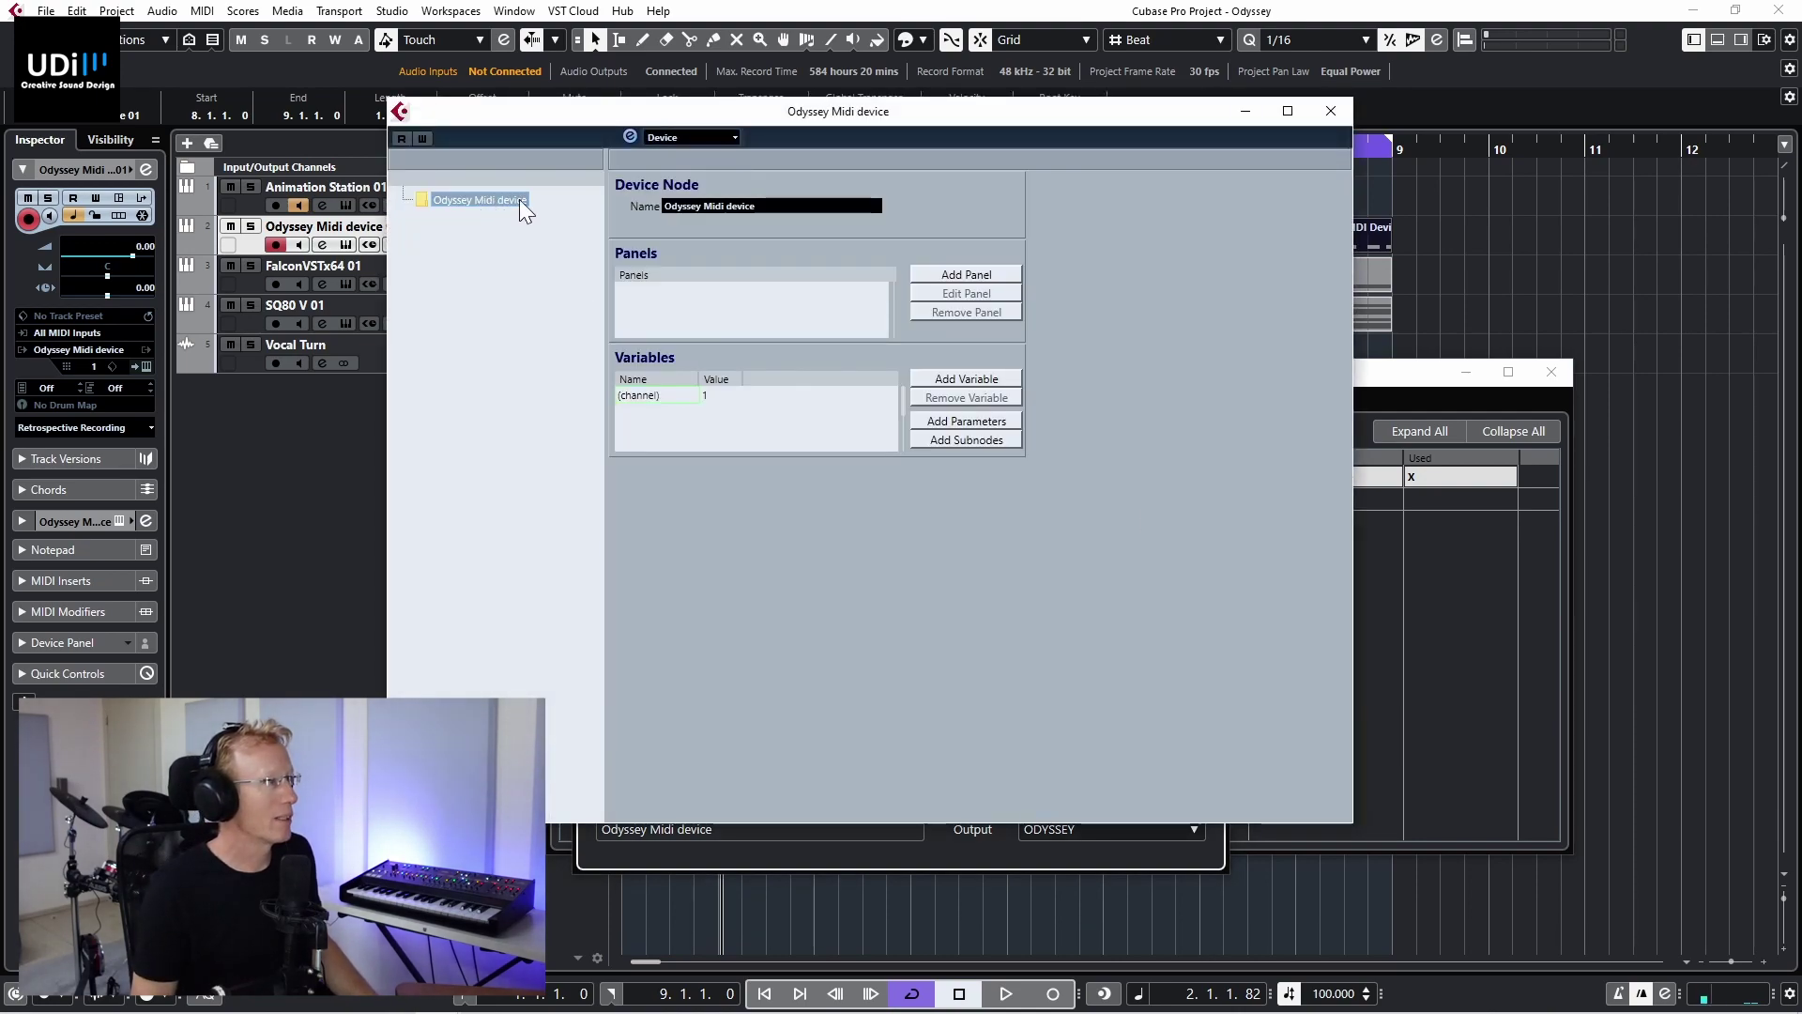
pyautogui.click(970, 274)
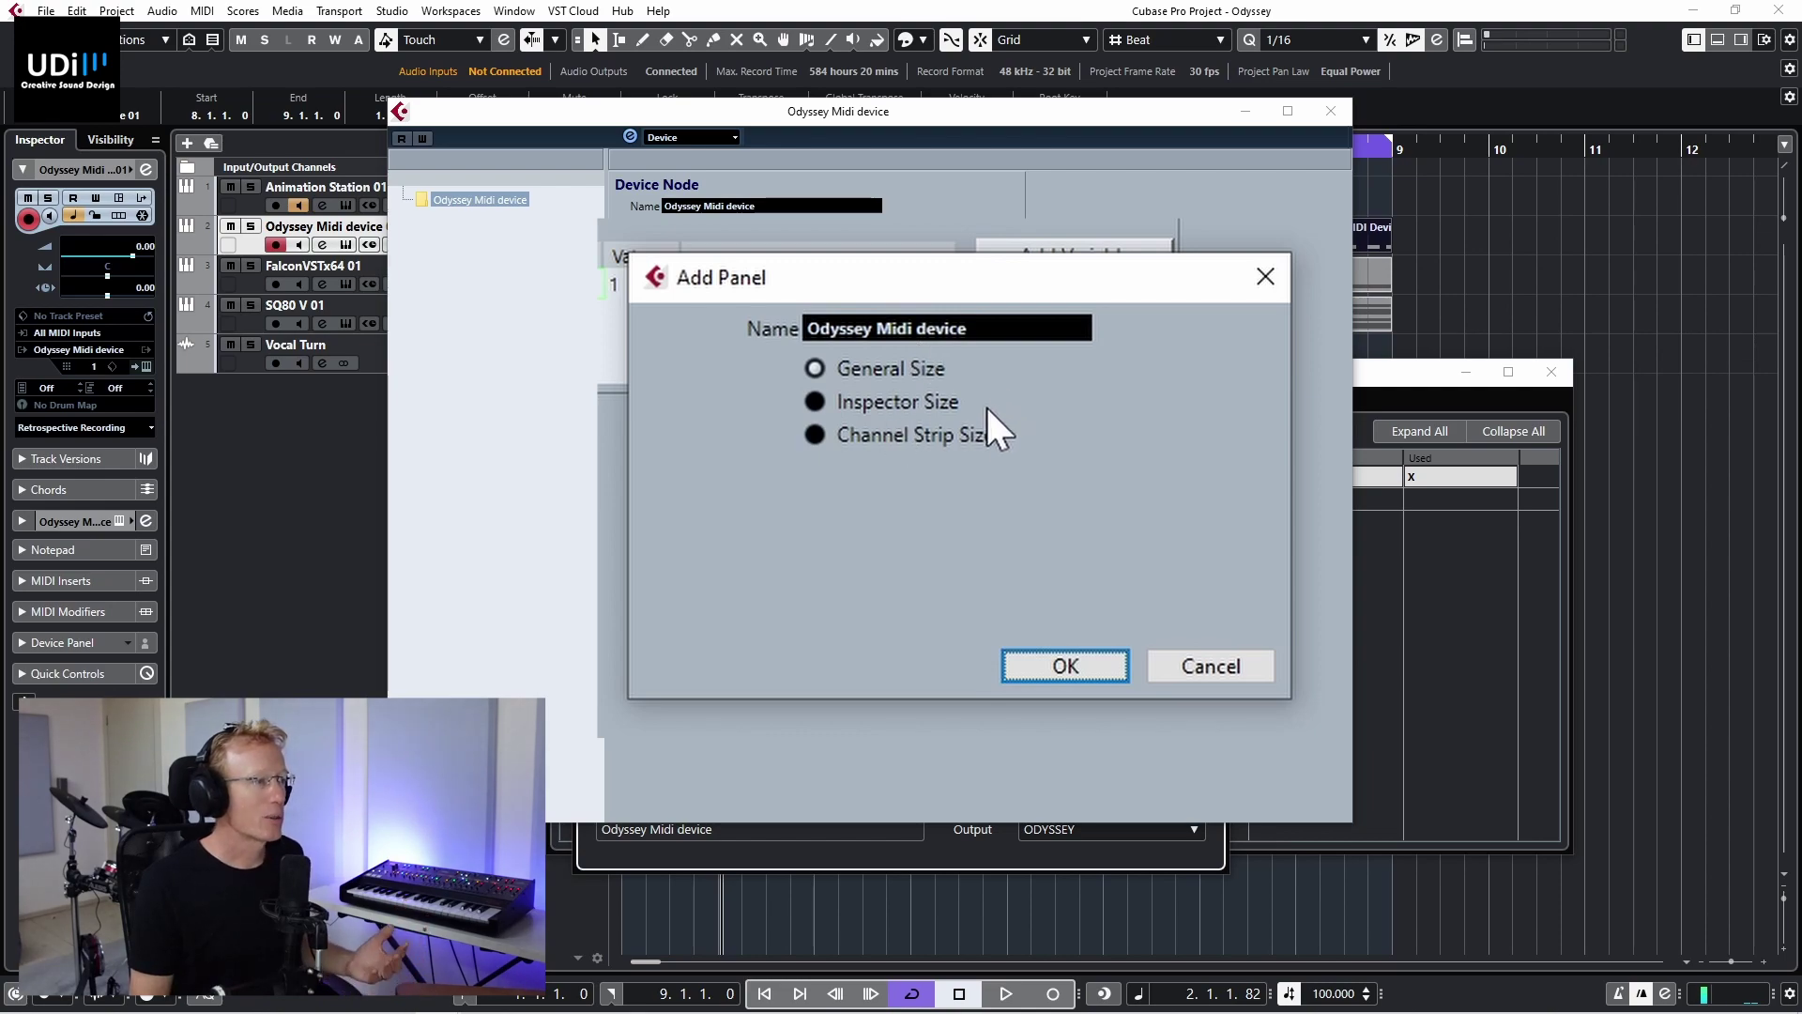
pyautogui.click(910, 401)
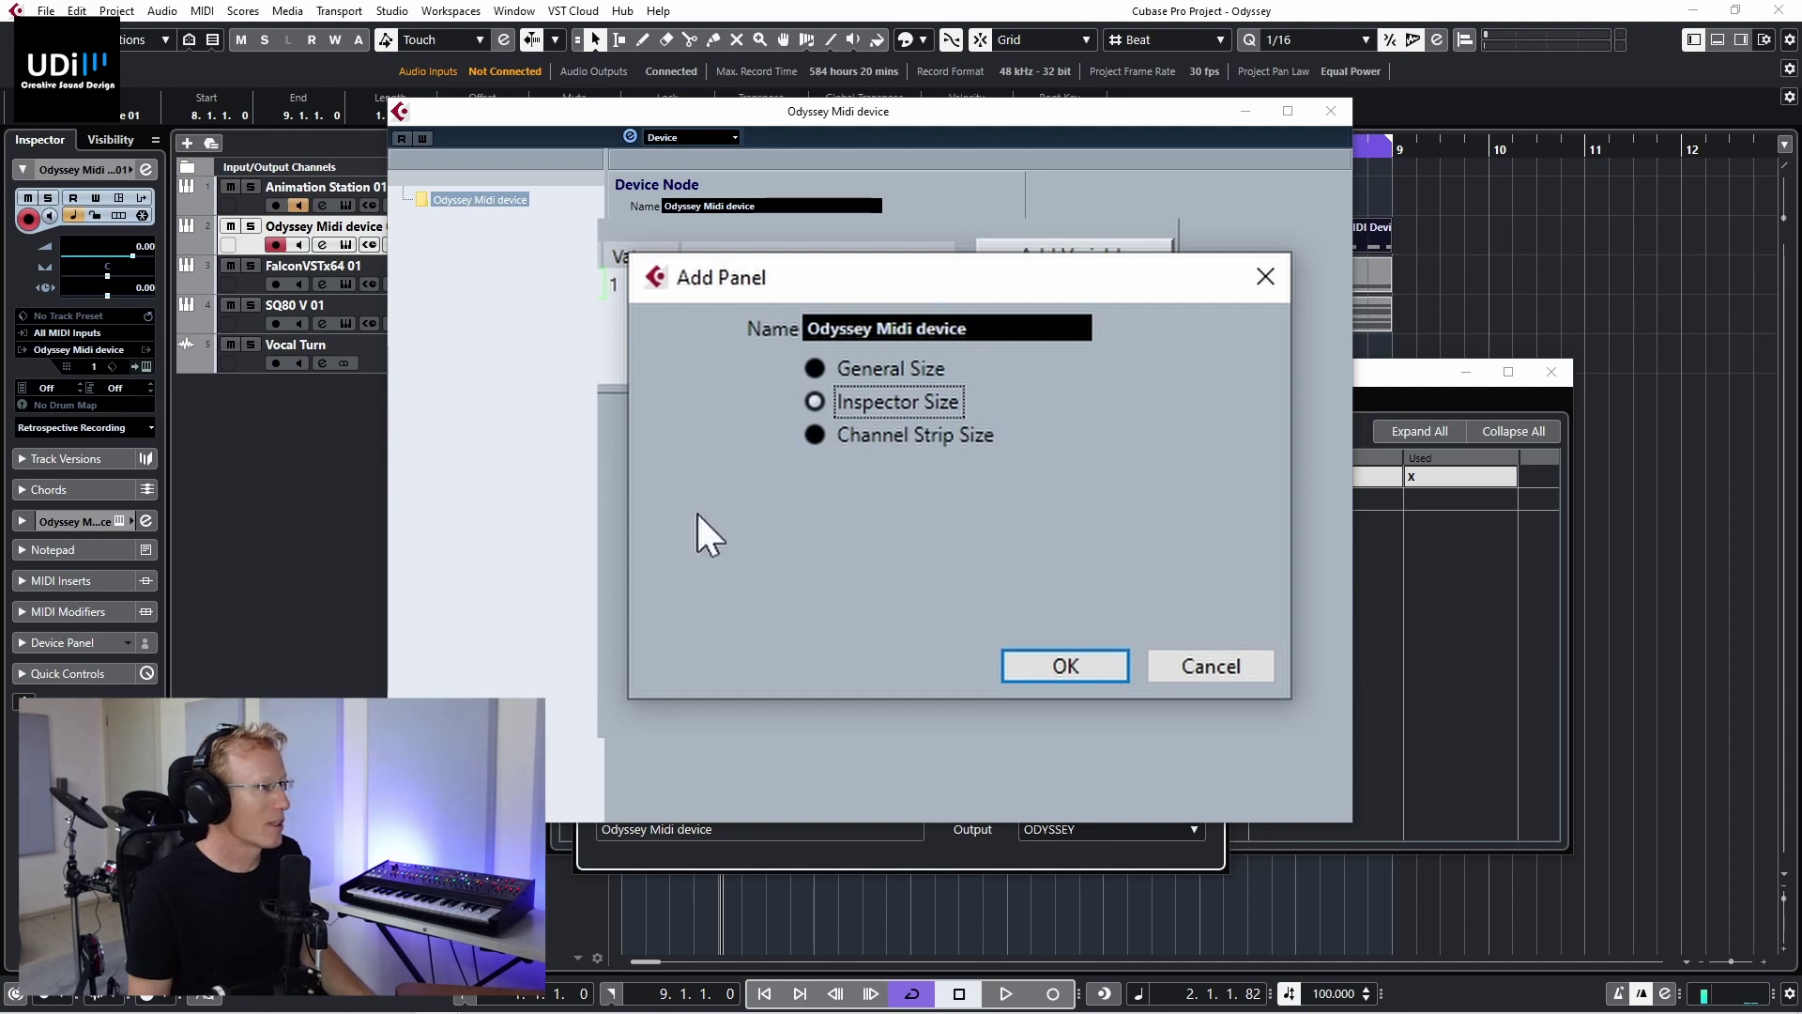
pyautogui.click(944, 612)
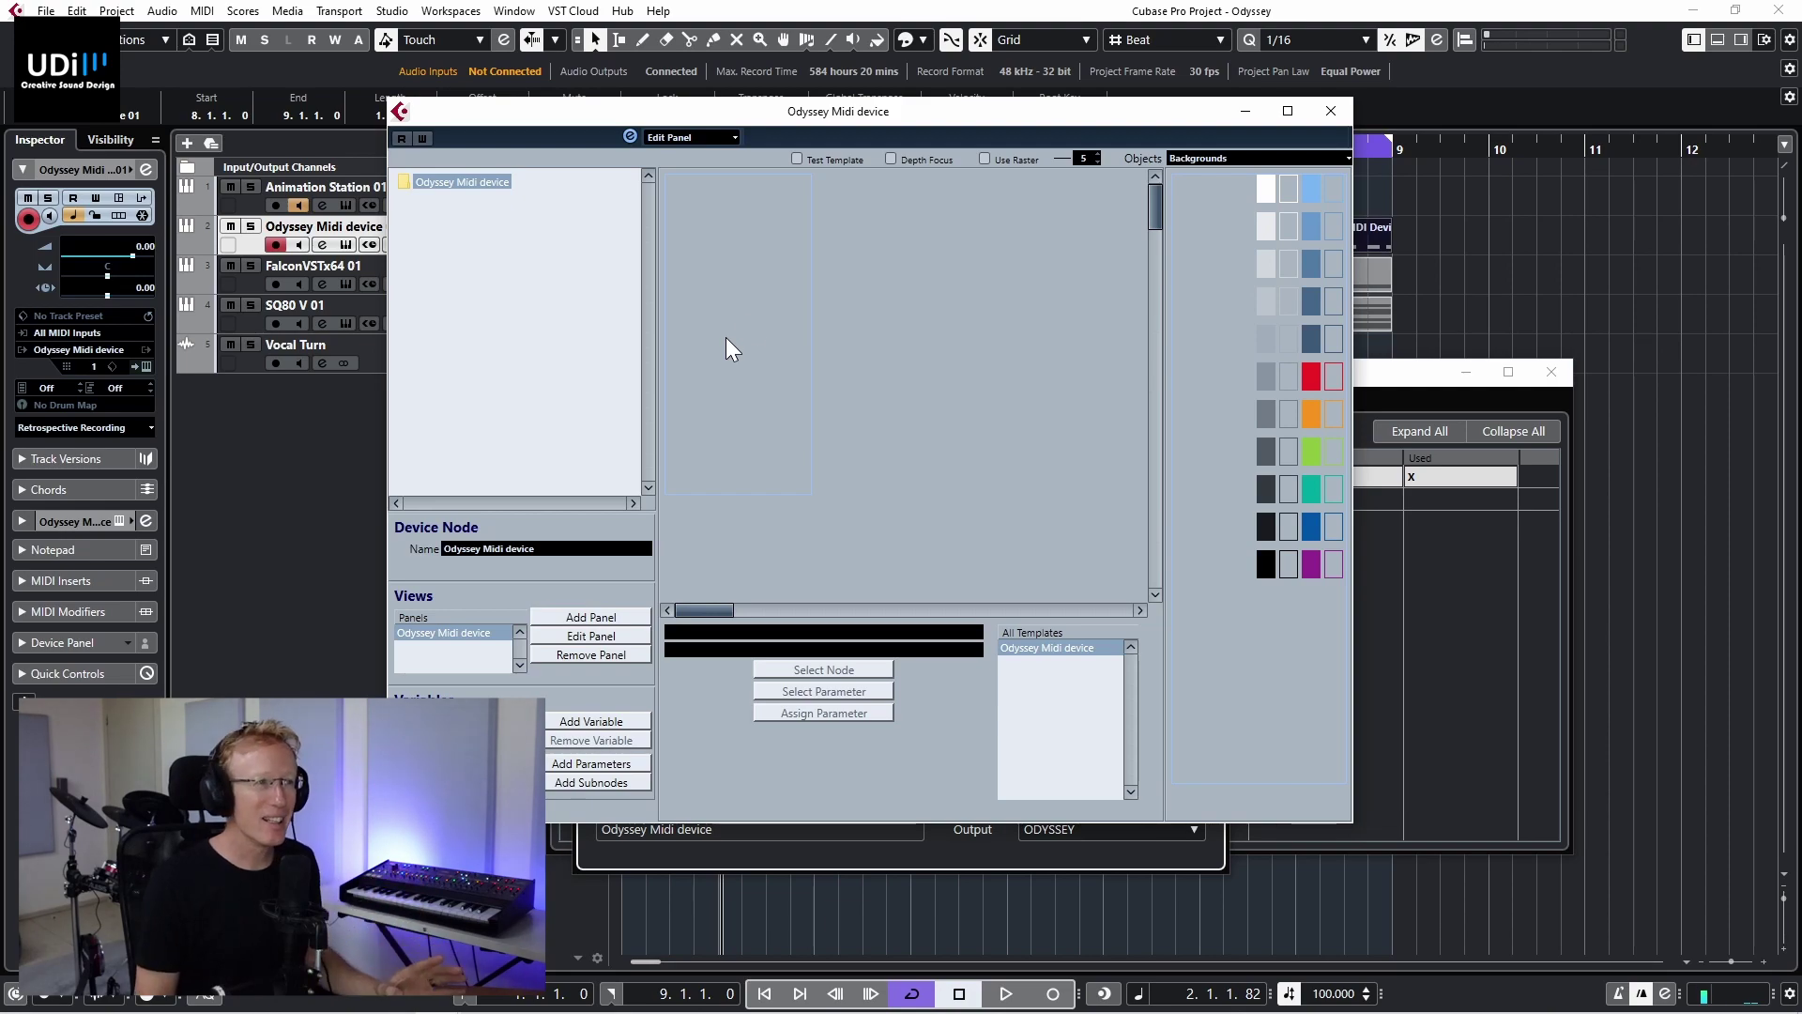
# Step: Place a vertical fader with a title and no value display in the upper-left corner of the new panel
pyautogui.click(1213, 159)
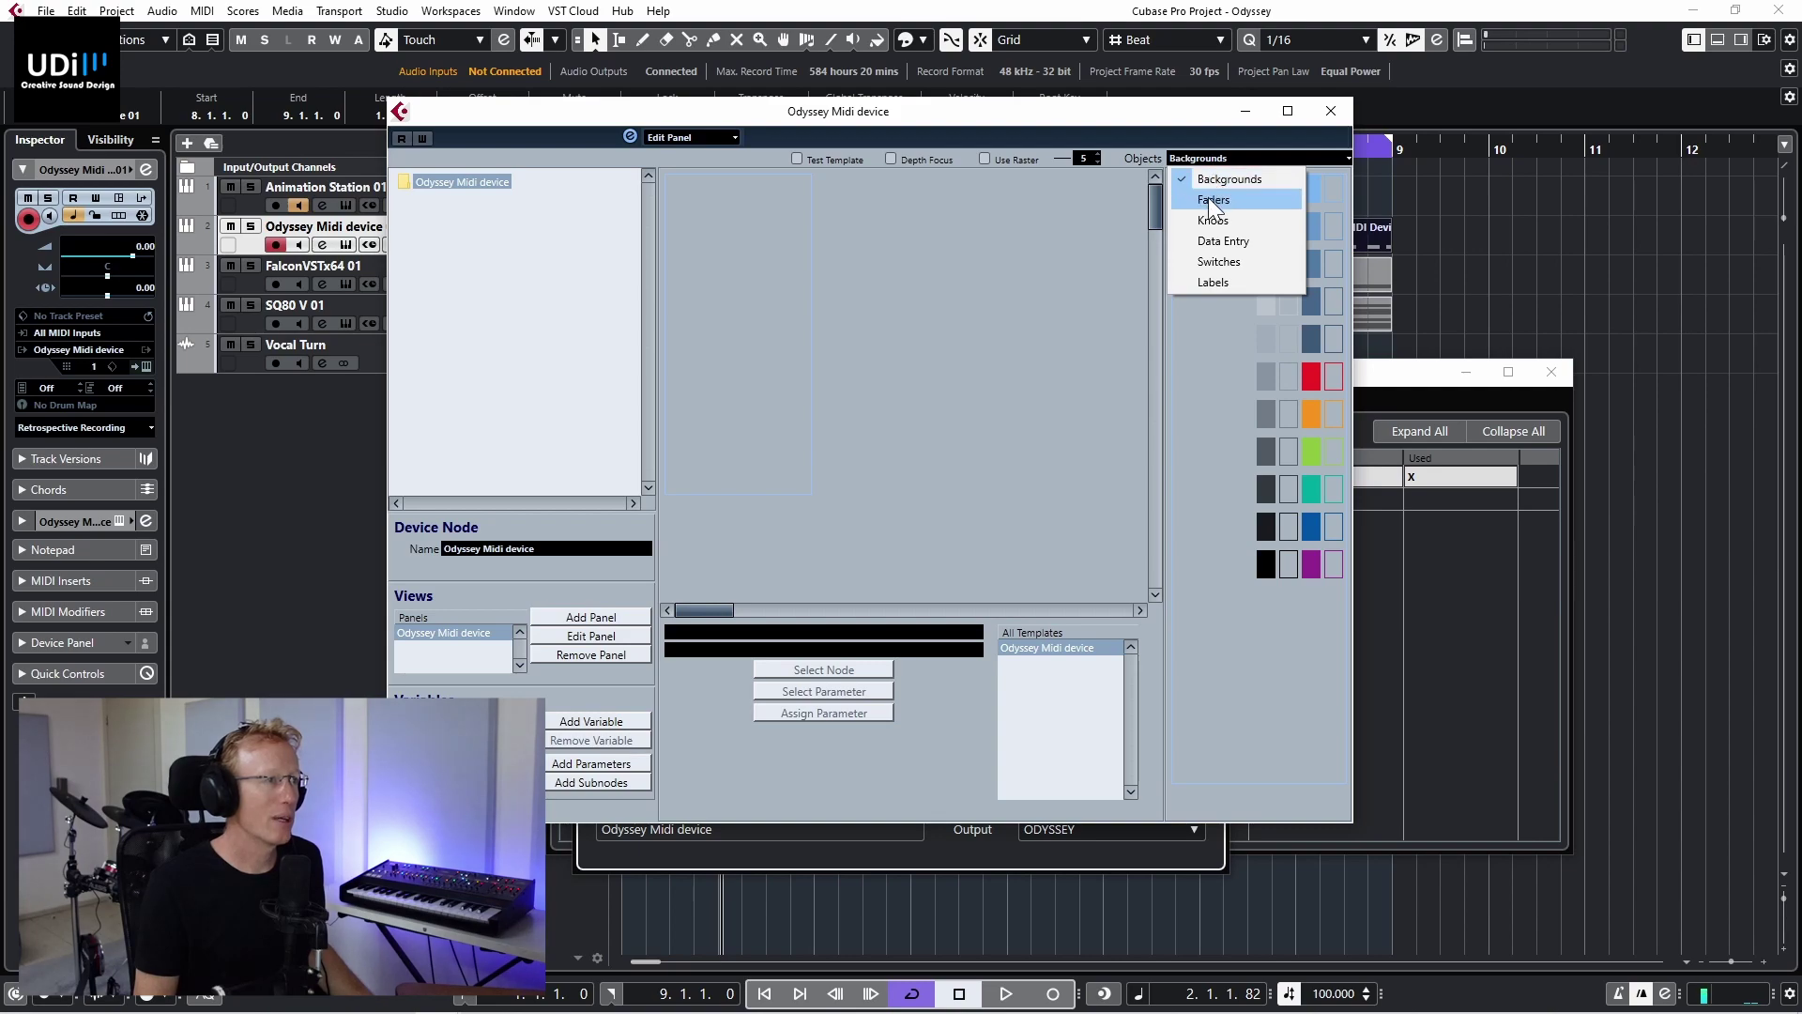
pyautogui.click(1211, 200)
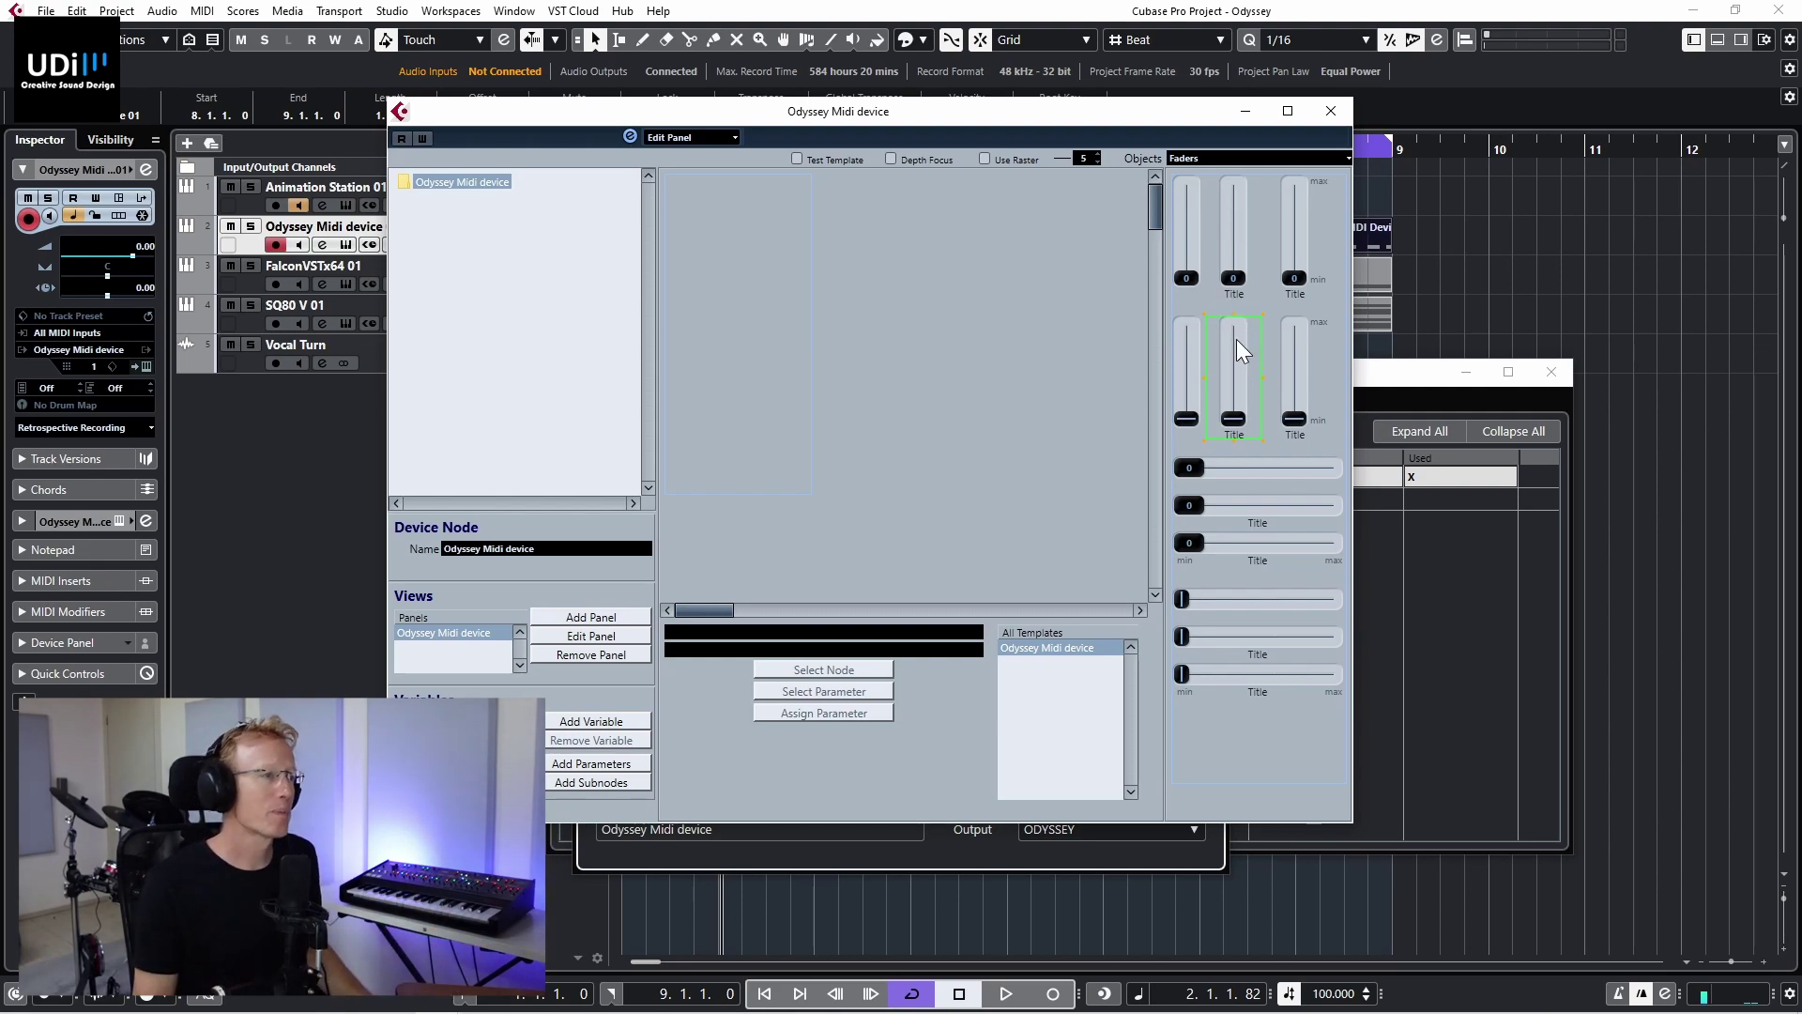
pyautogui.moveTo(1237, 394); pyautogui.dragTo(679, 186)
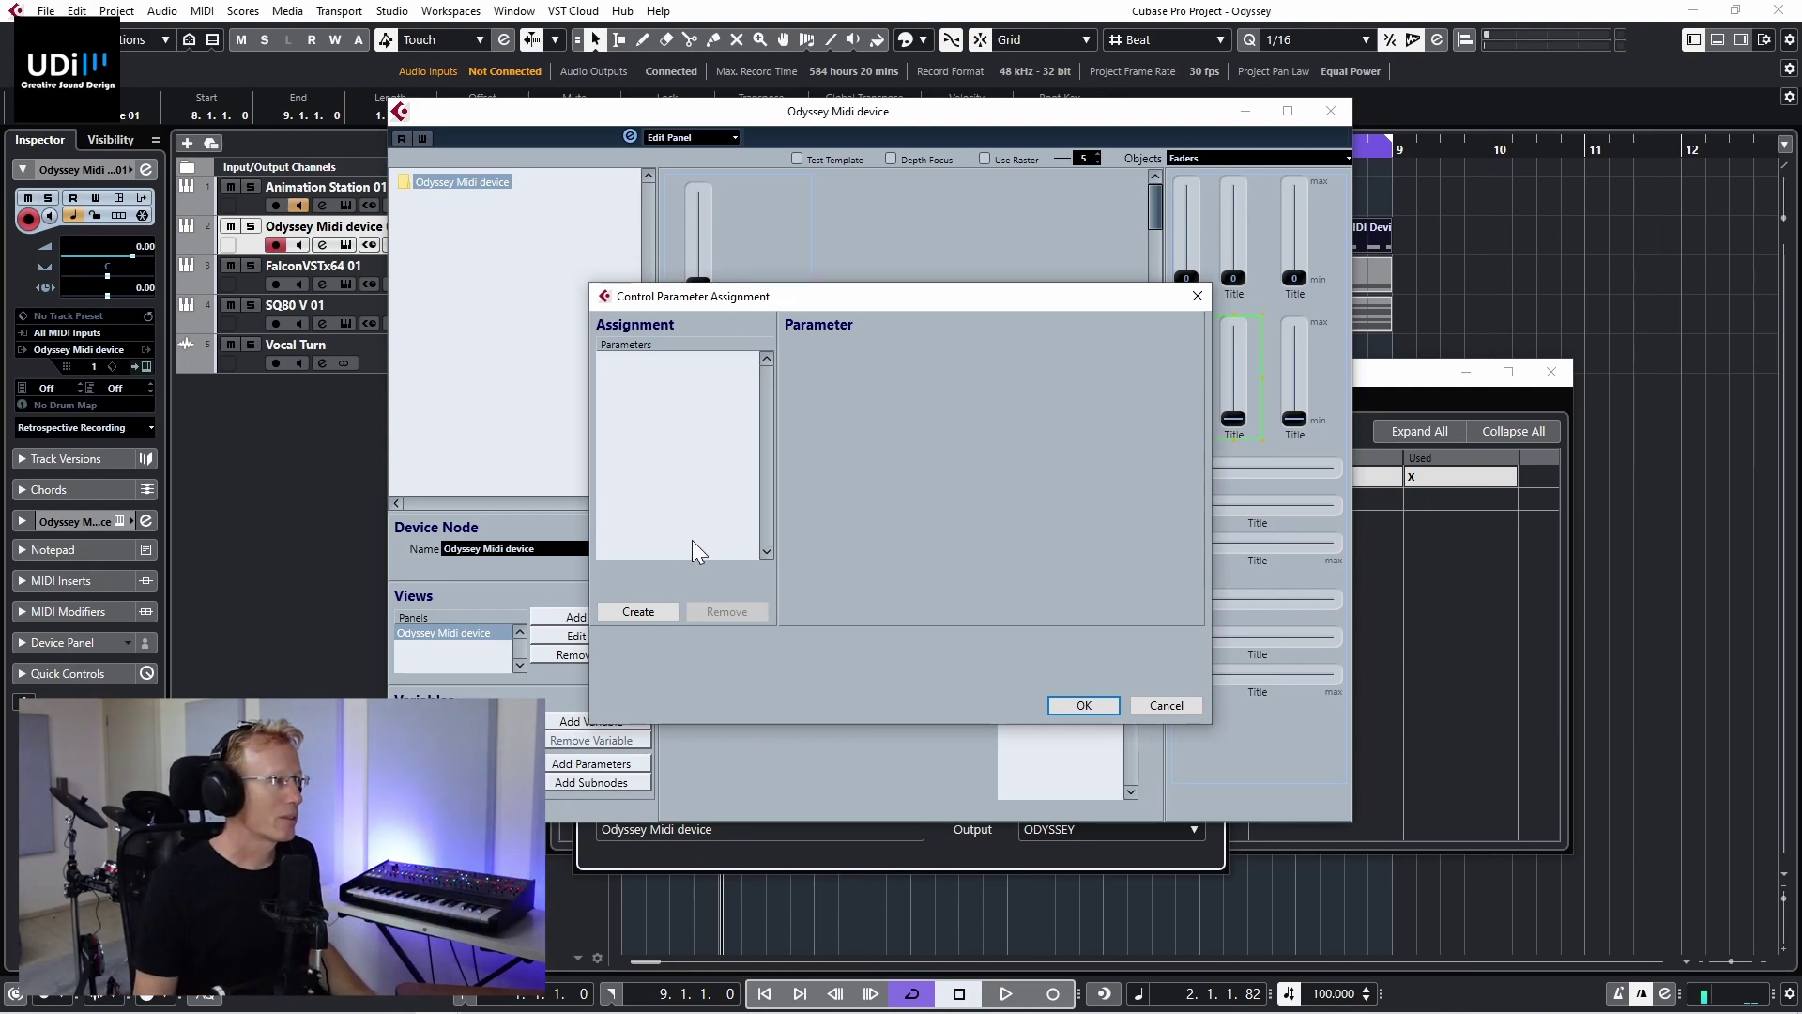
# Step: Create a control parameter named PB for the fader and set its transmission to Pitchbend
pyautogui.click(638, 611)
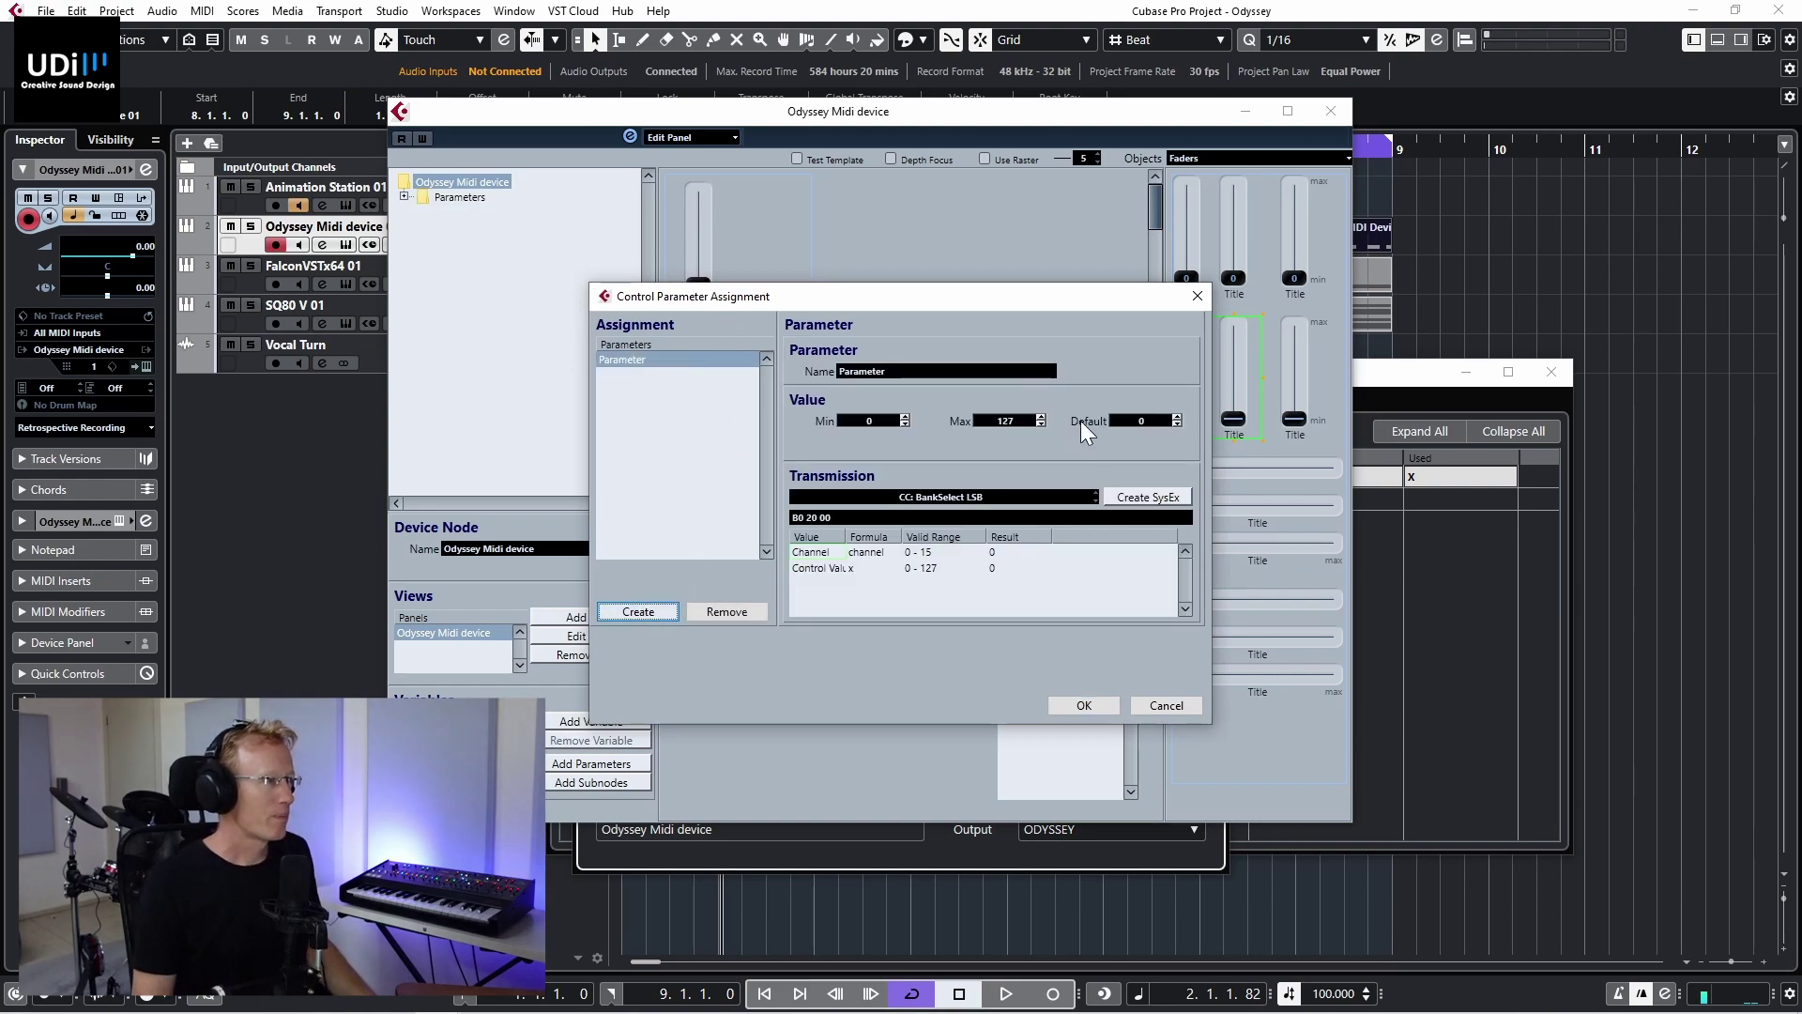
pyautogui.doubleClick(899, 371)
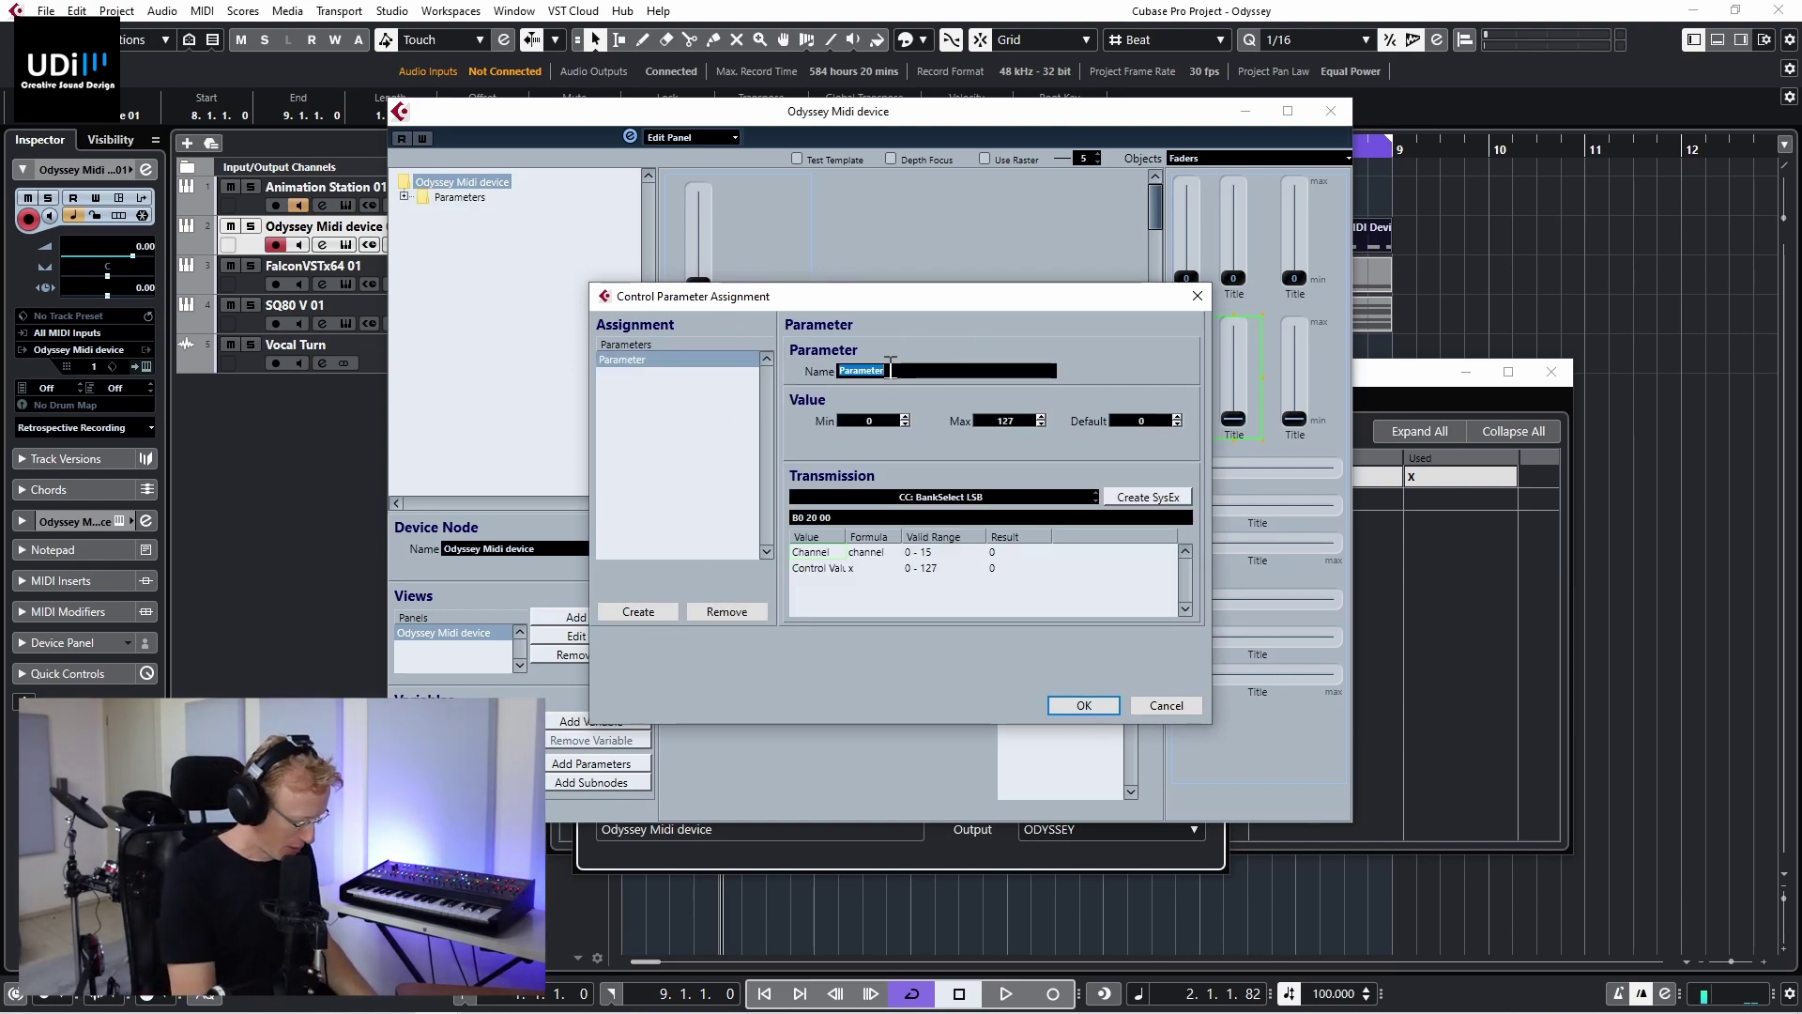
pyautogui.write('Picj')
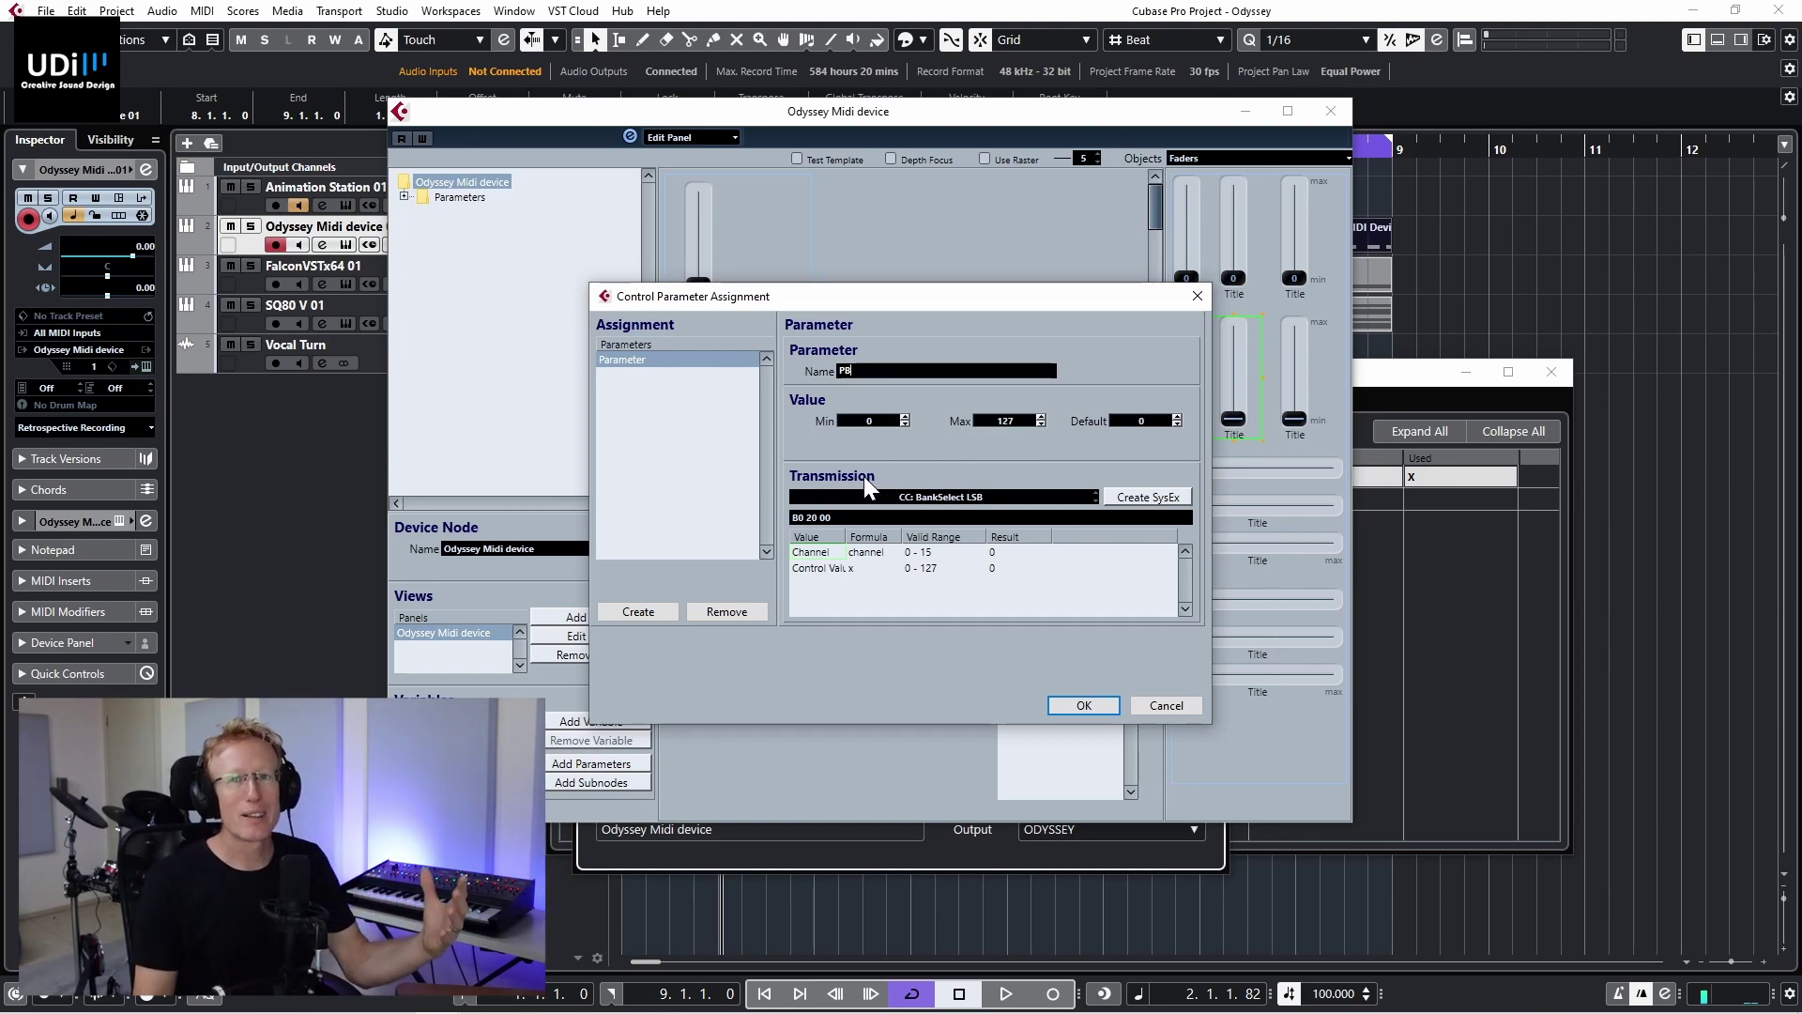
pyautogui.click(937, 497)
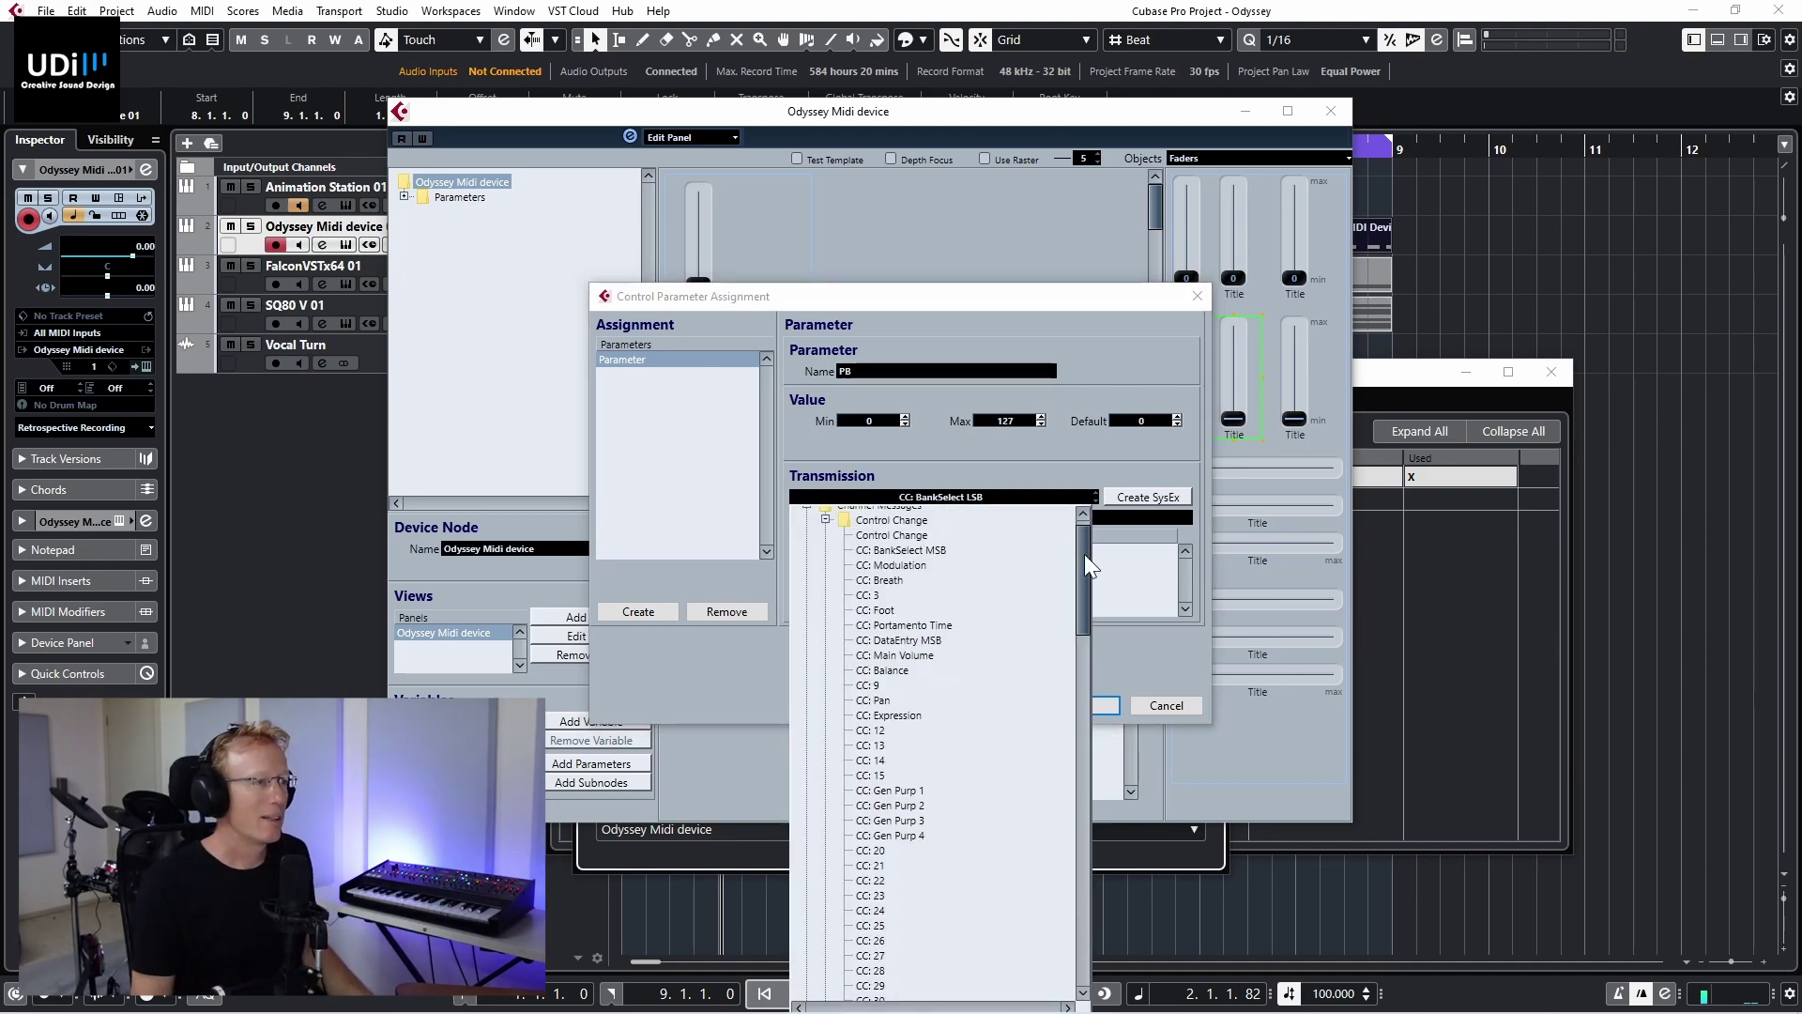
pyautogui.scroll(1, 1084, 550)
pyautogui.moveTo(1083, 550); pyautogui.dragTo(1080, 605)
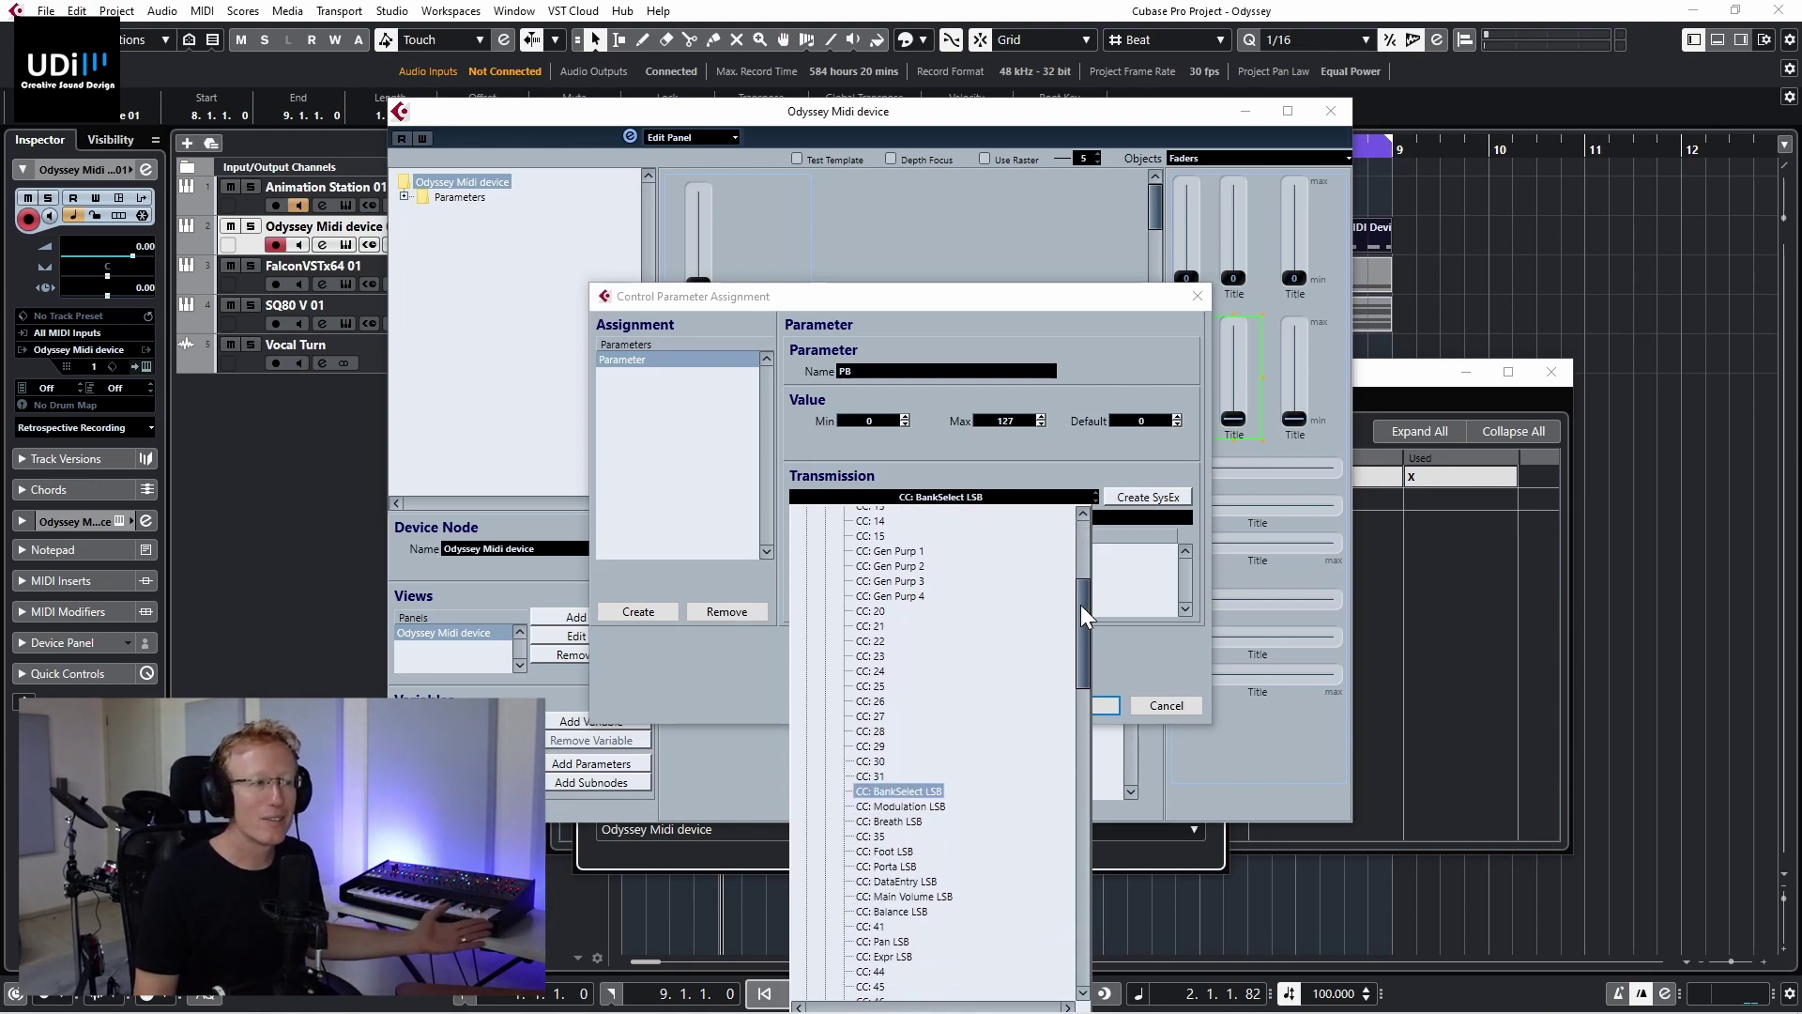
pyautogui.moveTo(1079, 604); pyautogui.dragTo(1046, 925)
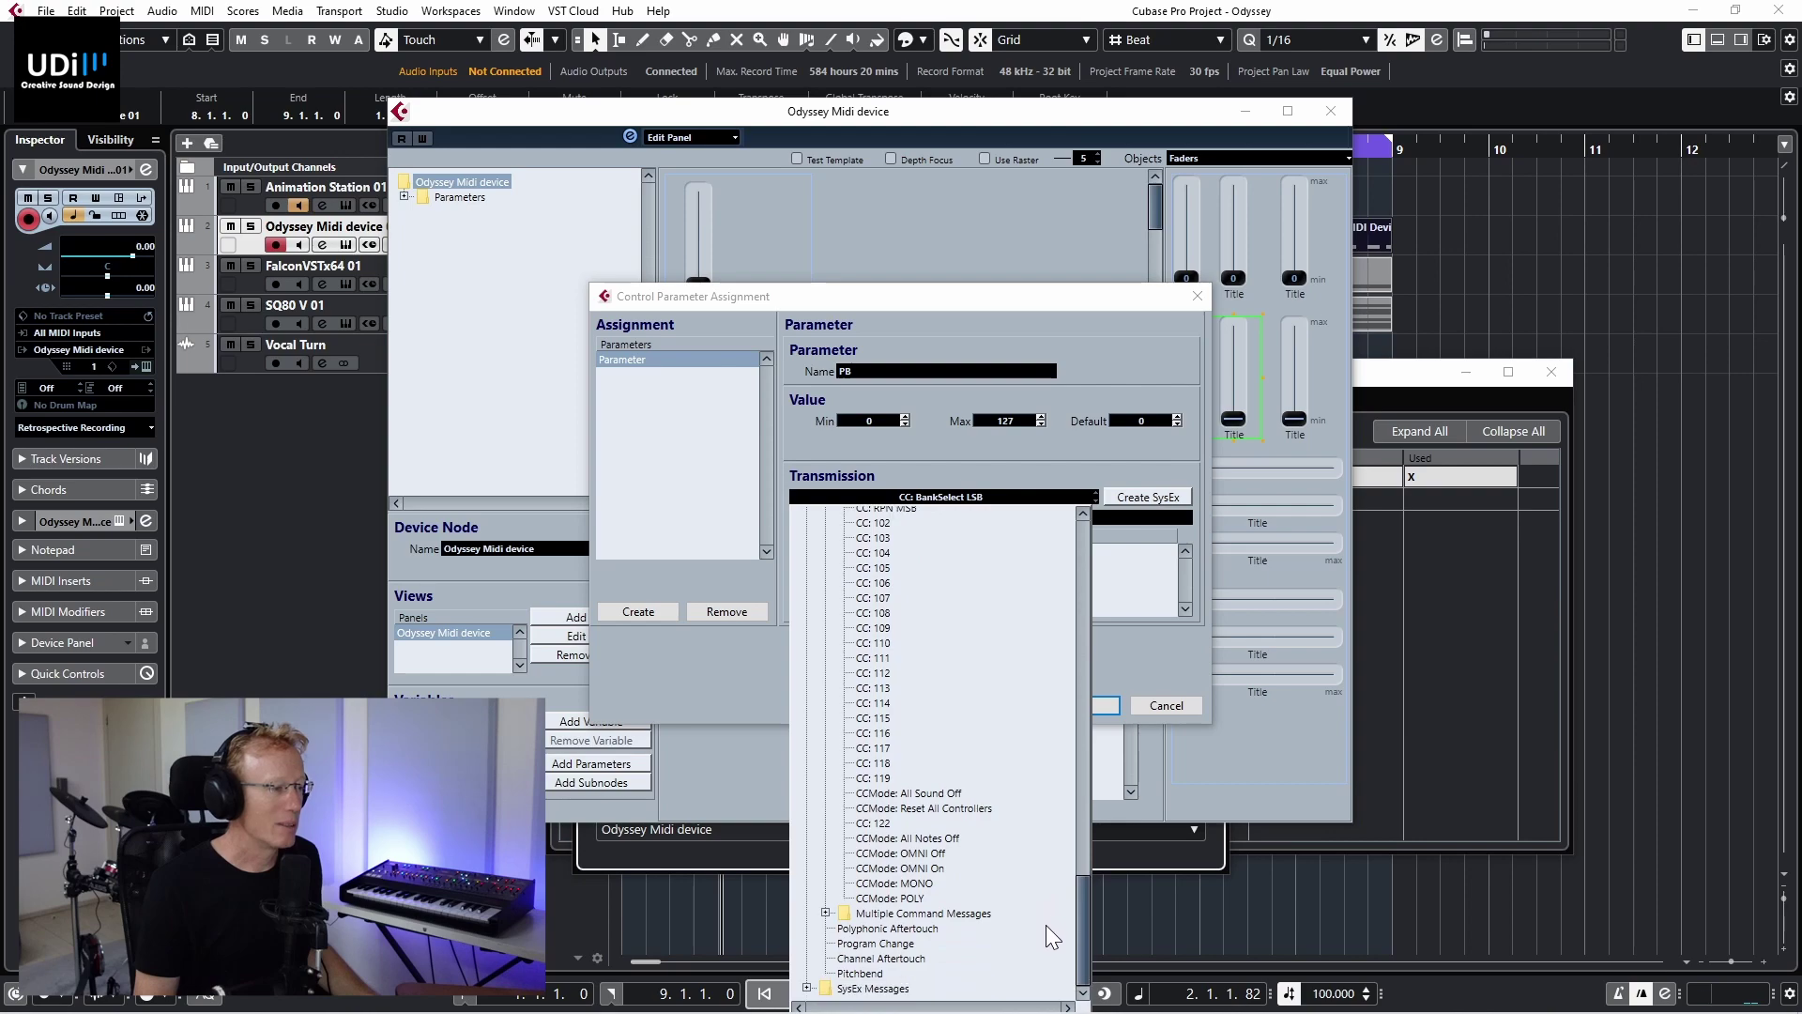
pyautogui.click(839, 971)
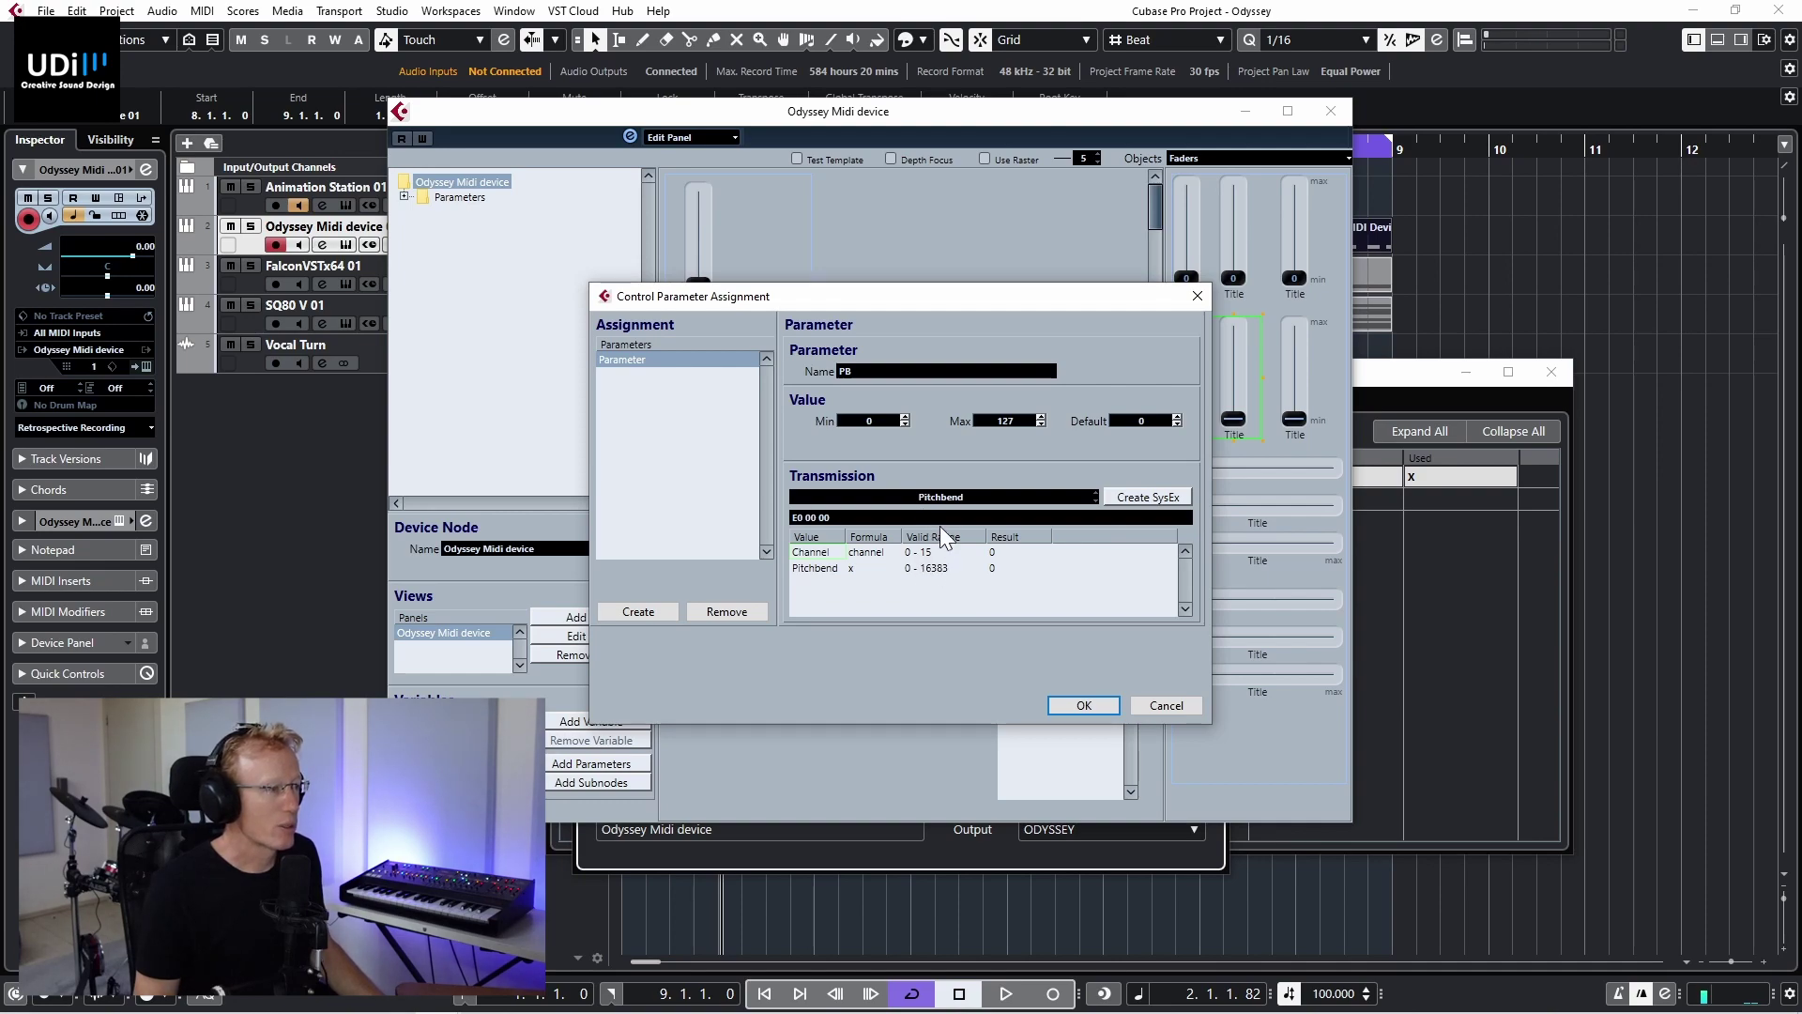
# Step: Set the PB parameter's maximum value to 16383 and confirm the fader assignment
pyautogui.doubleClick(1001, 420)
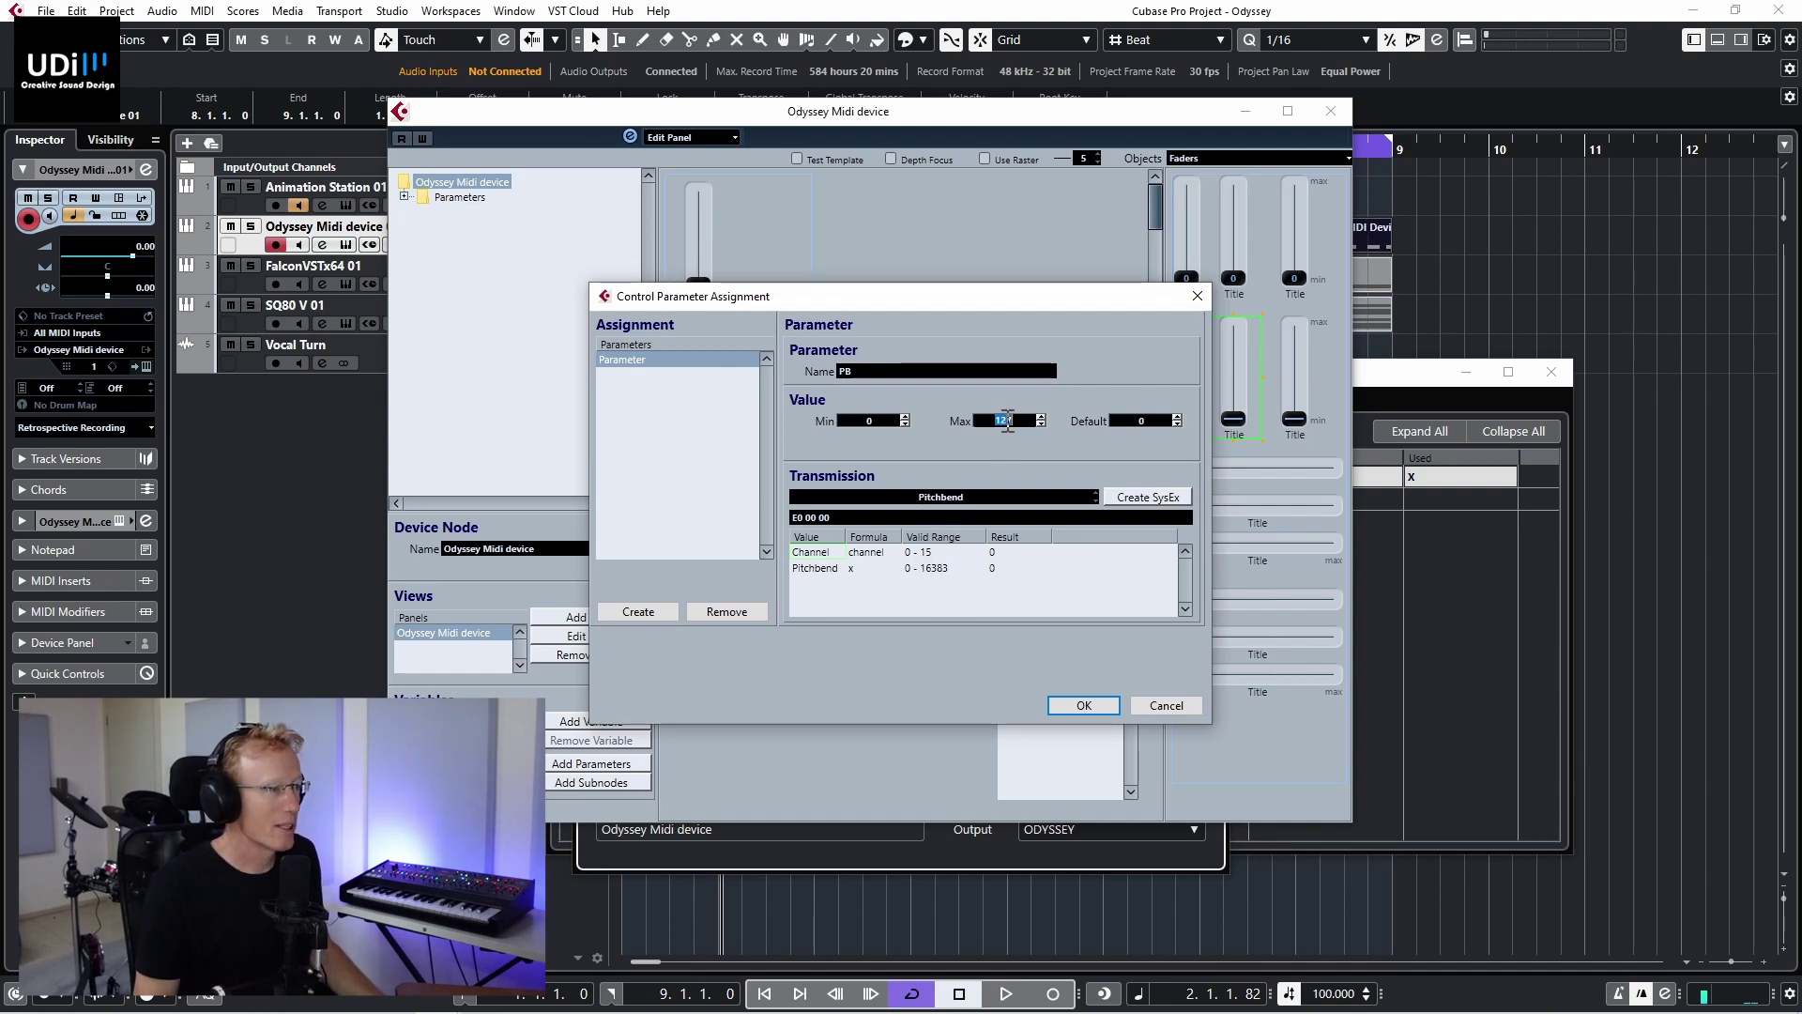
pyautogui.write('16')
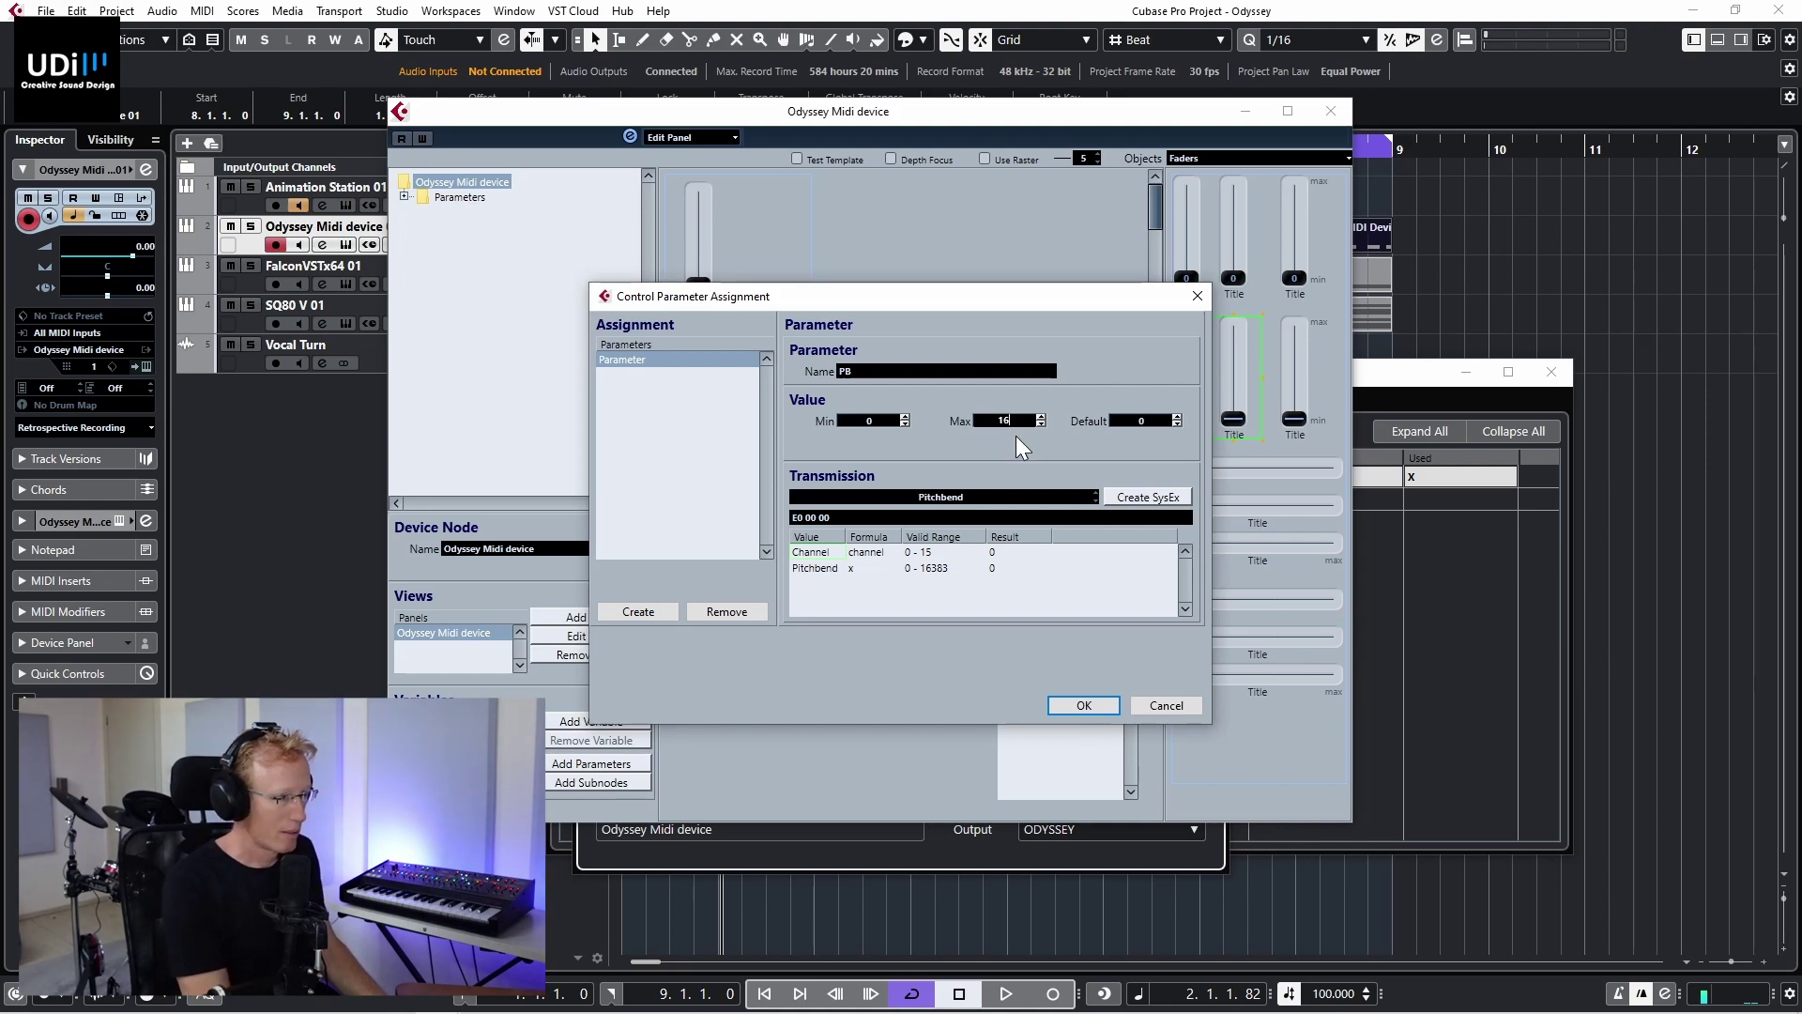
pyautogui.write('383')
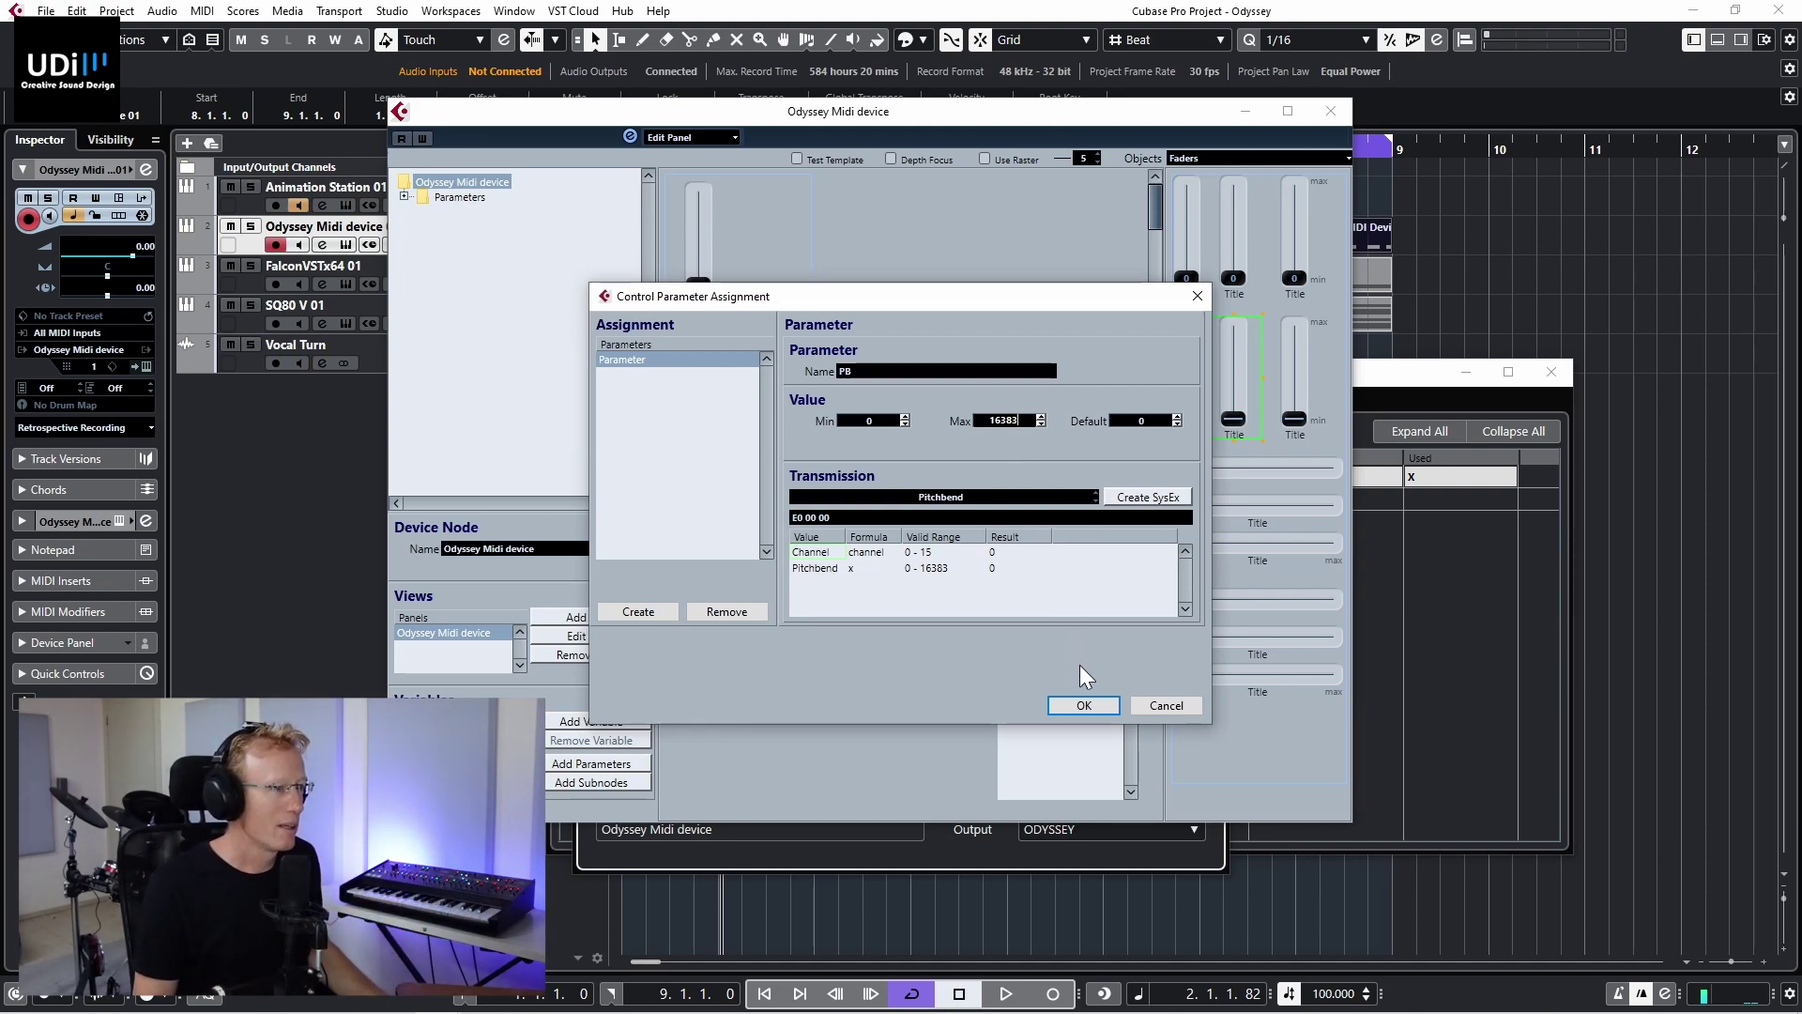
pyautogui.click(1084, 702)
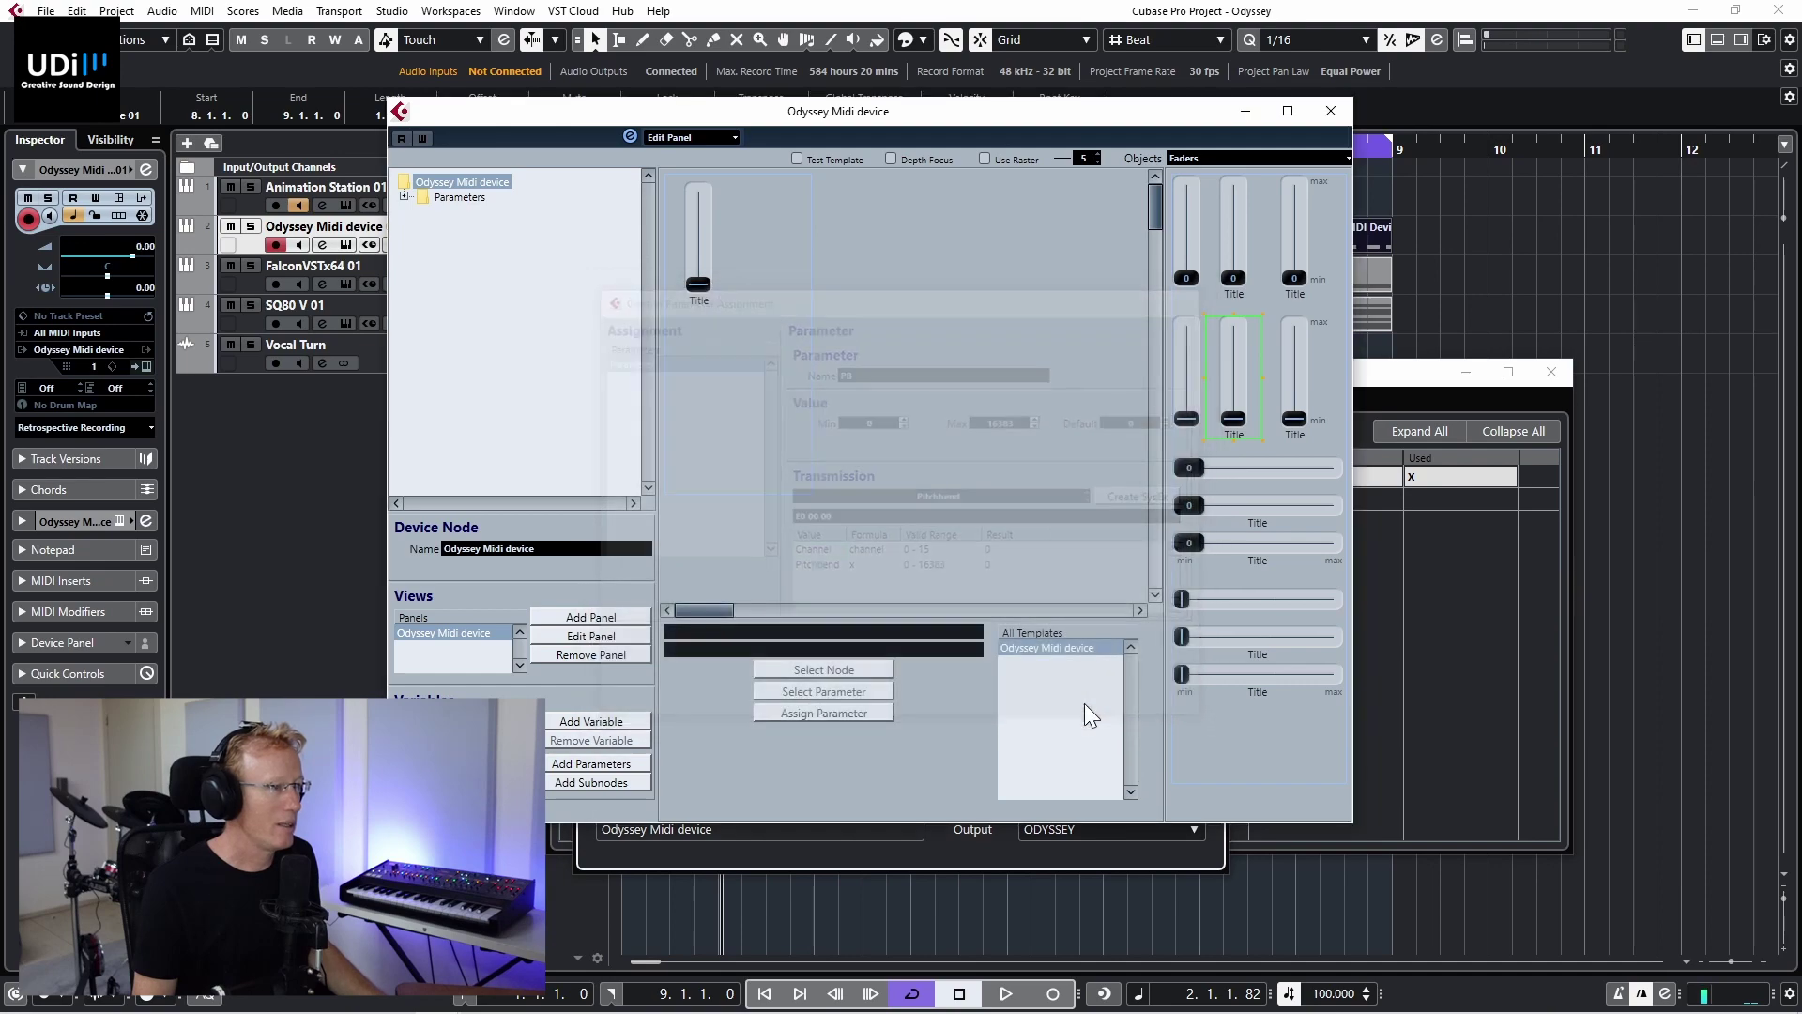
# Step: Leave the panel's edit mode and raise the pitch bend fader while the arrangement plays
pyautogui.click(633, 135)
pyautogui.click(815, 547)
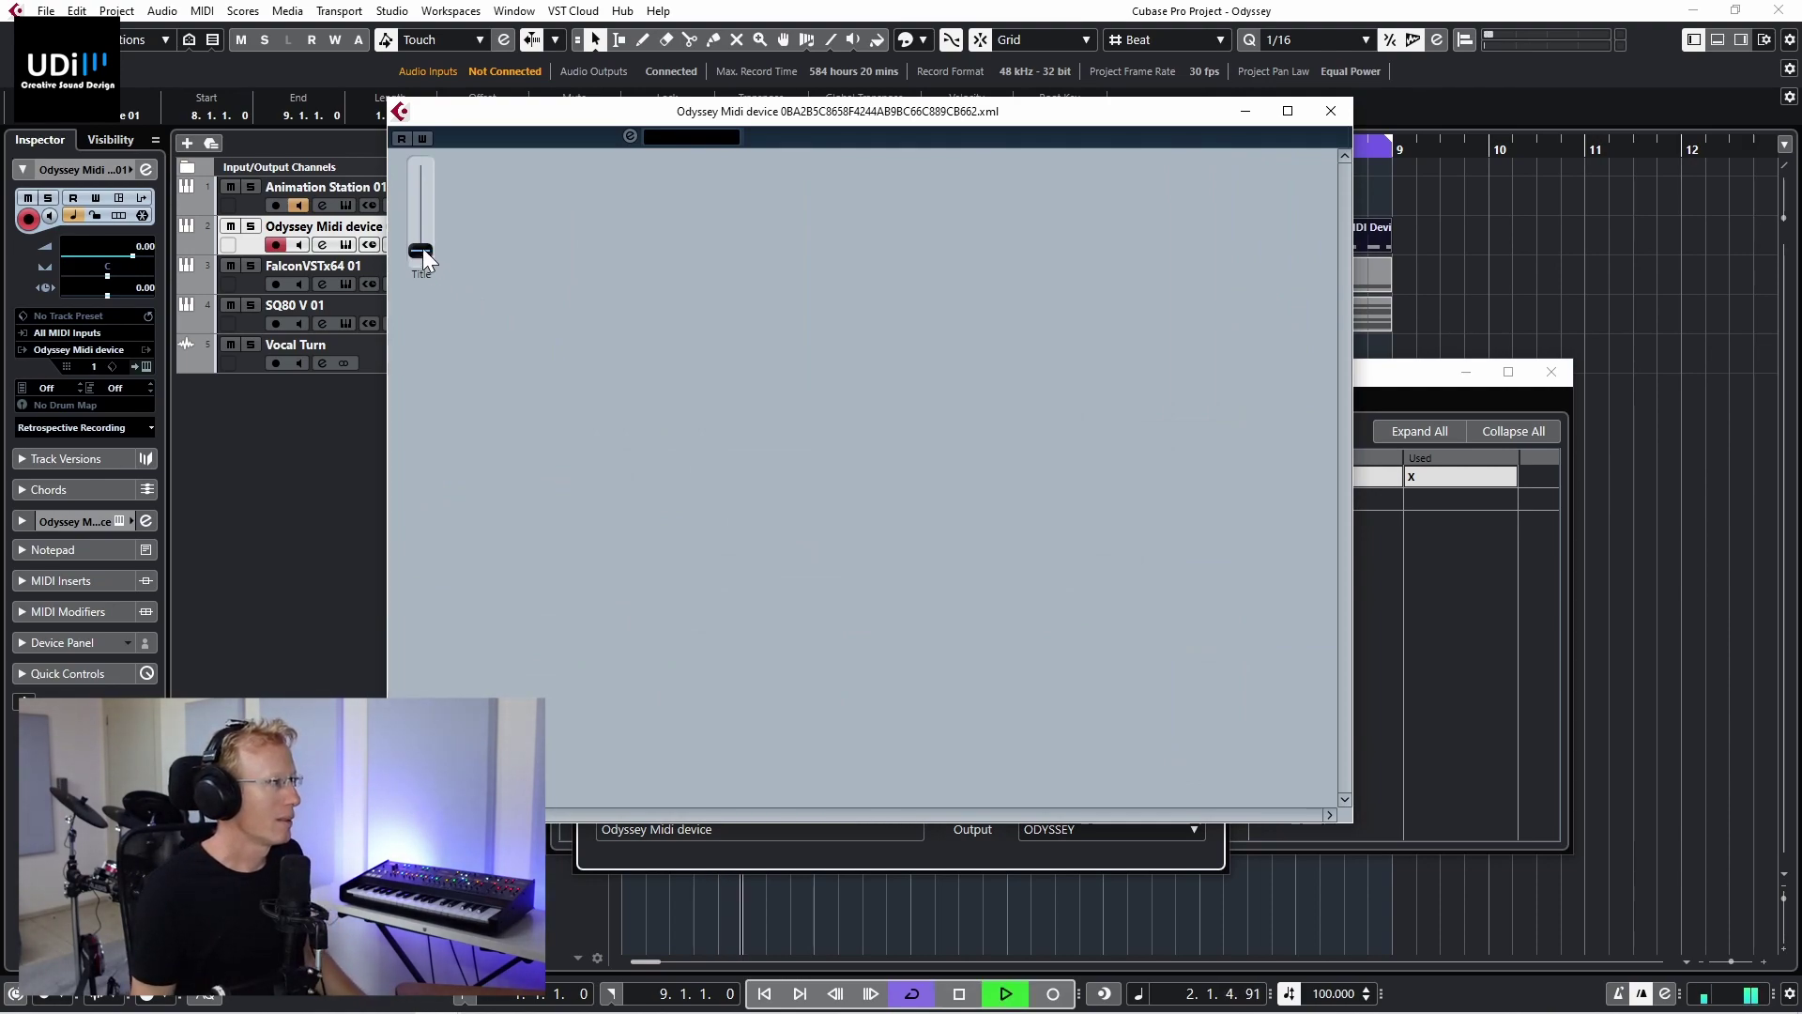
pyautogui.moveTo(431, 201); pyautogui.dragTo(431, 193)
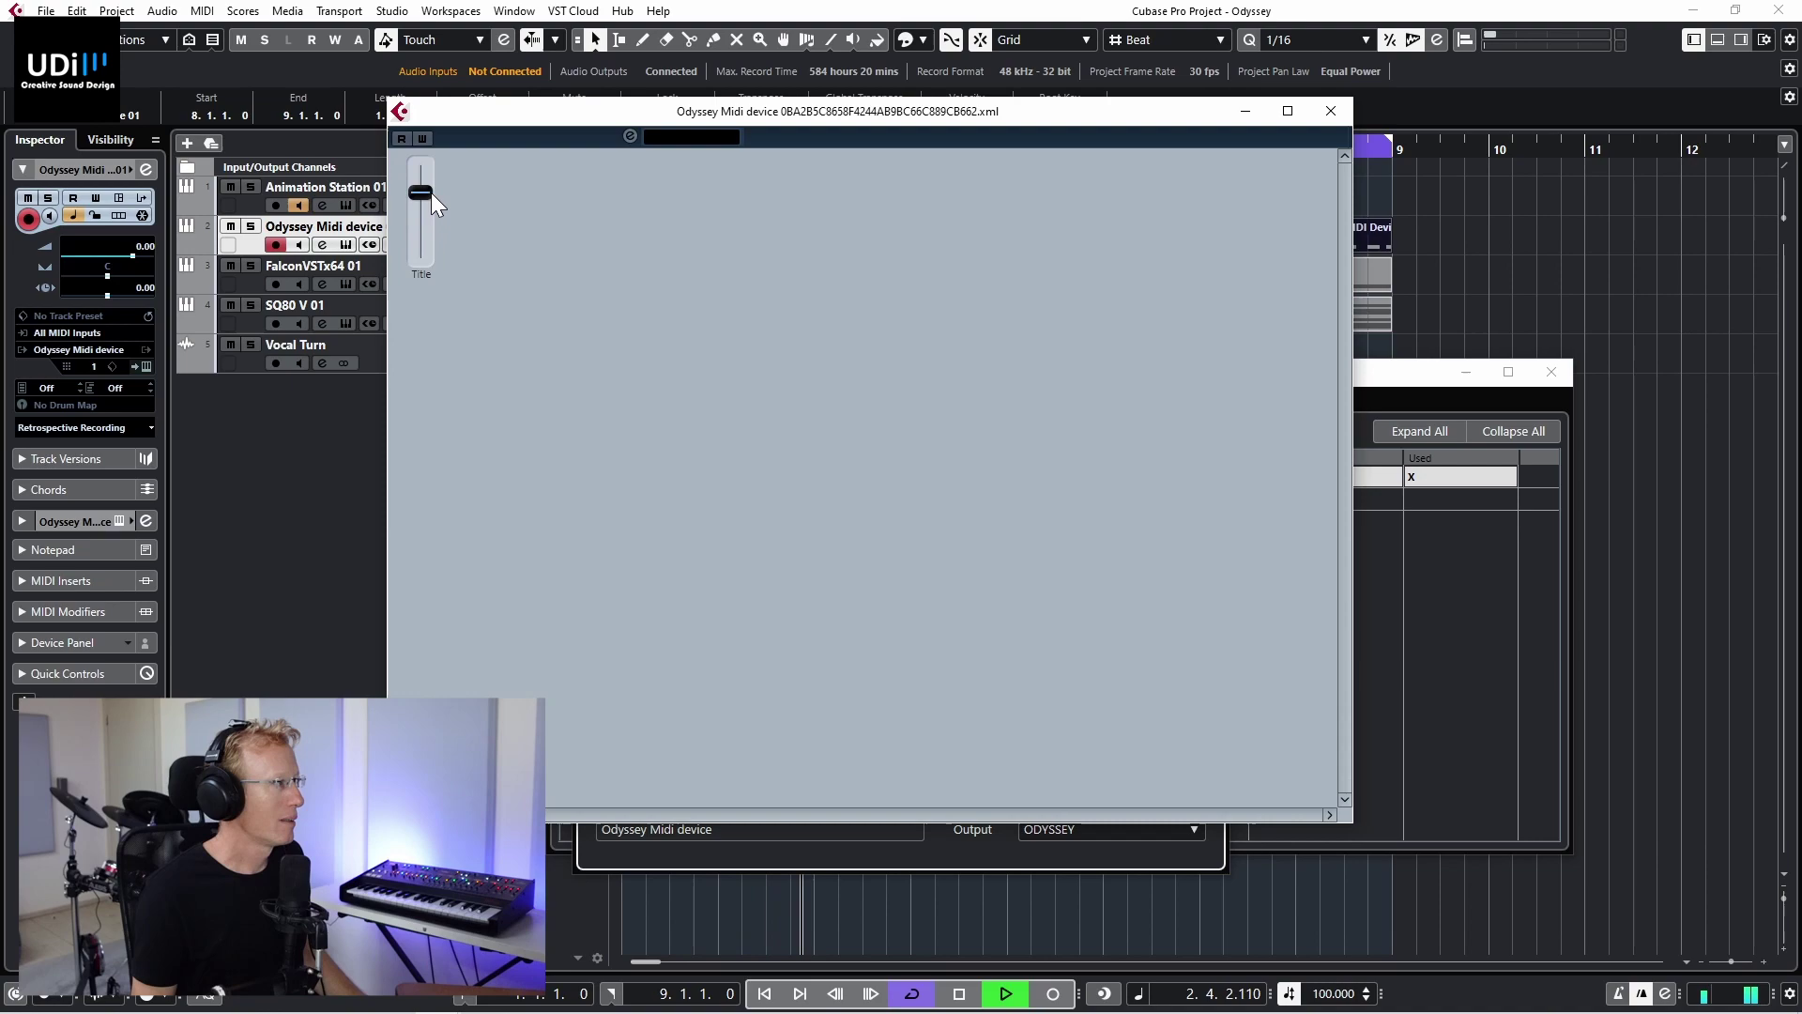
# Step: Solo the Odyssey Midi device 01 track, reopen its device panel and lower the pitch bend fader to its minimum during playback
pyautogui.click(251, 227)
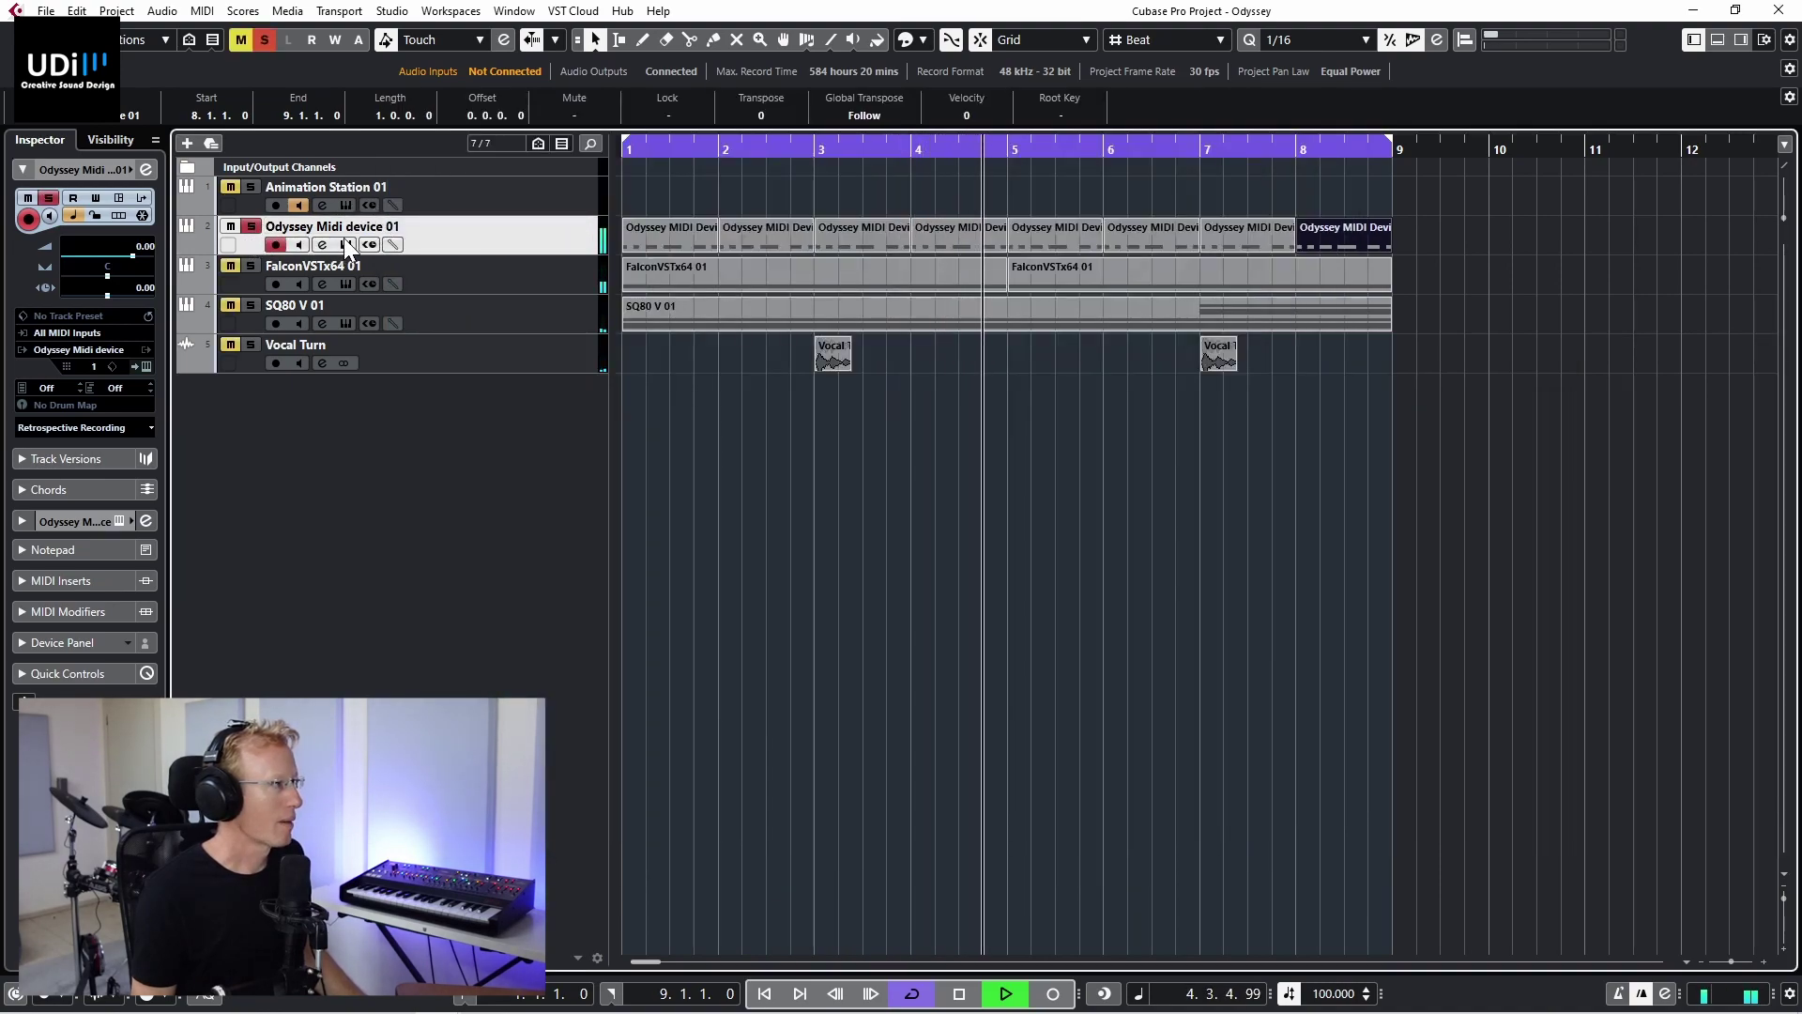
pyautogui.click(369, 244)
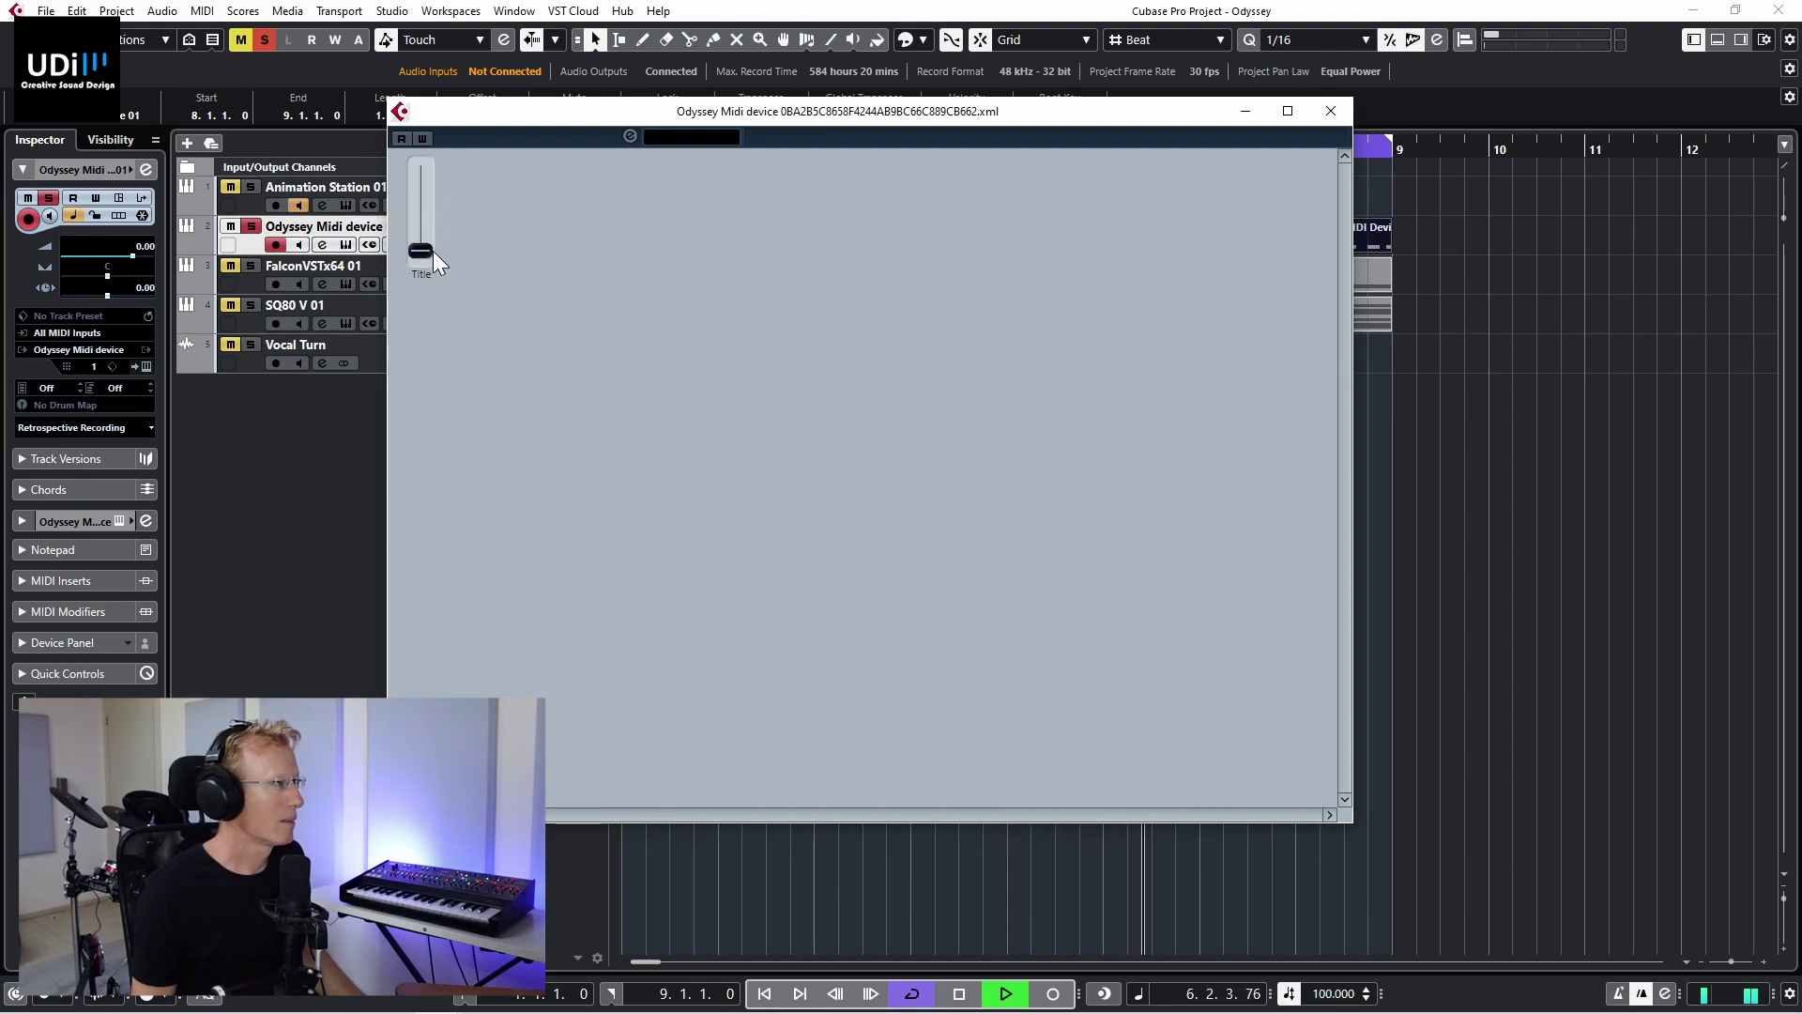
pyautogui.moveTo(424, 203); pyautogui.dragTo(424, 294)
pyautogui.press('space')
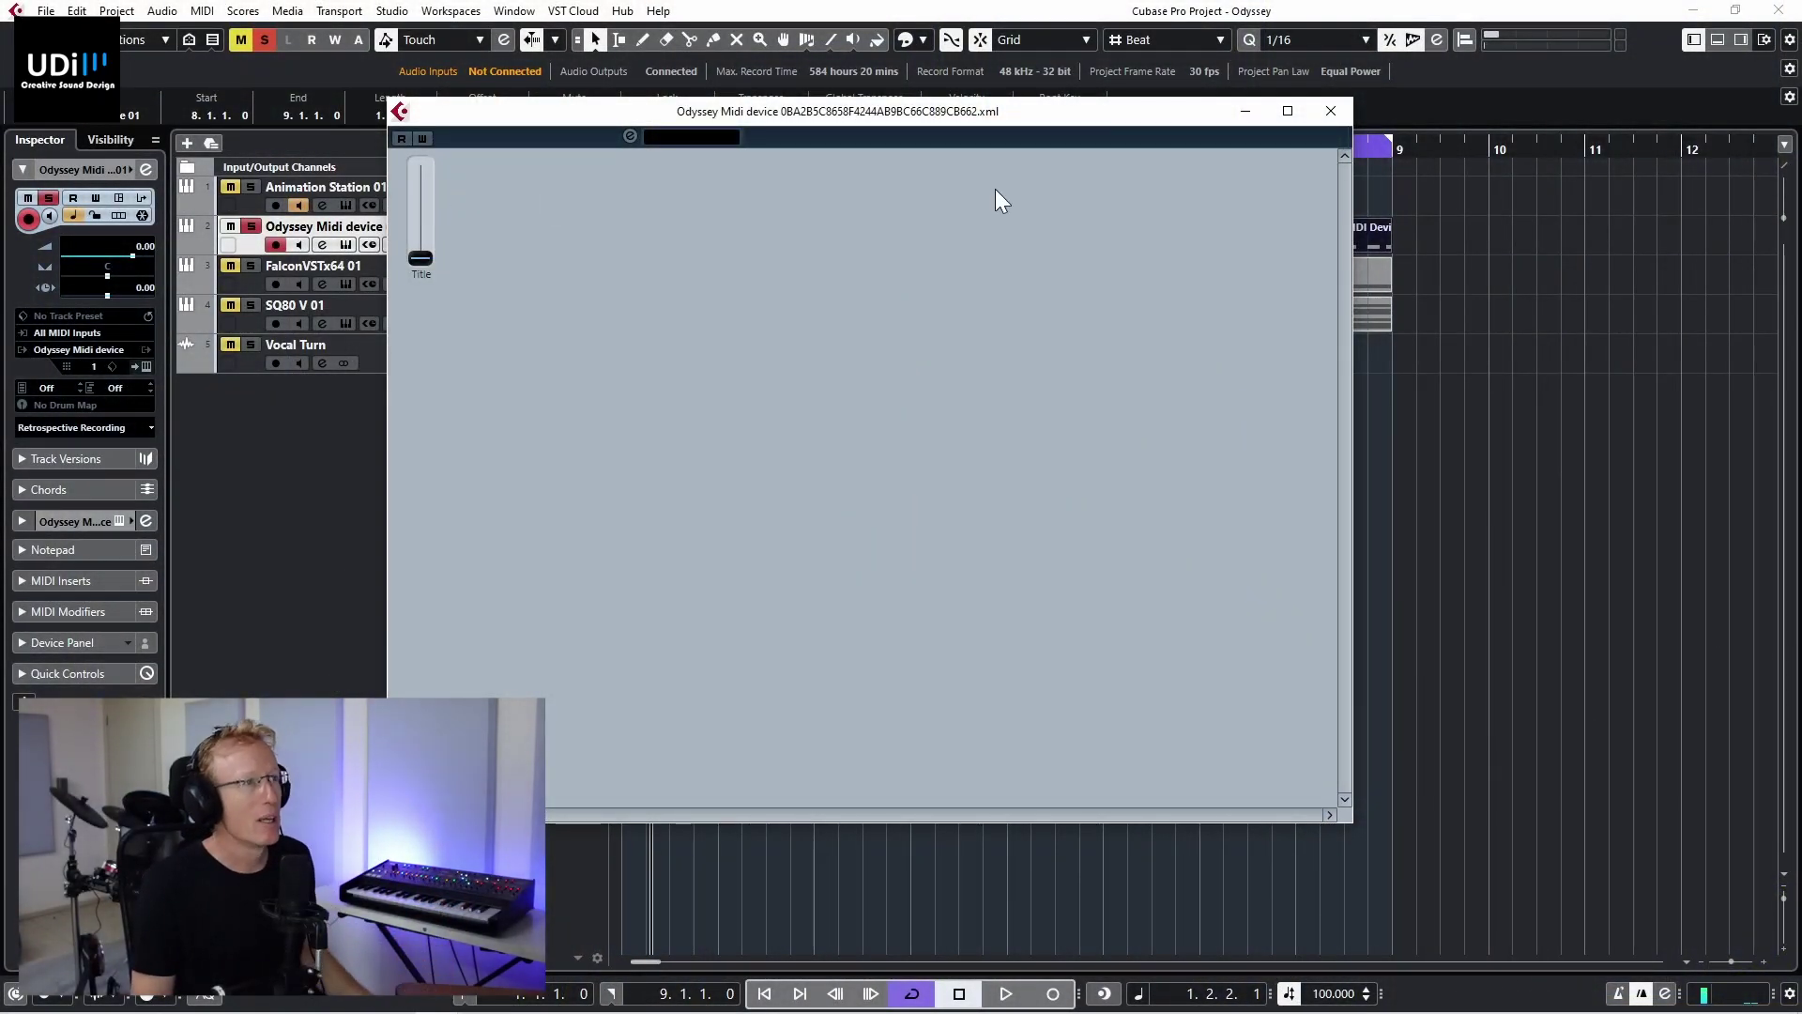
# Step: Close the separate device panel window and show the Odyssey Midi device panel in the track's Inspector
pyautogui.click(1329, 110)
pyautogui.click(104, 384)
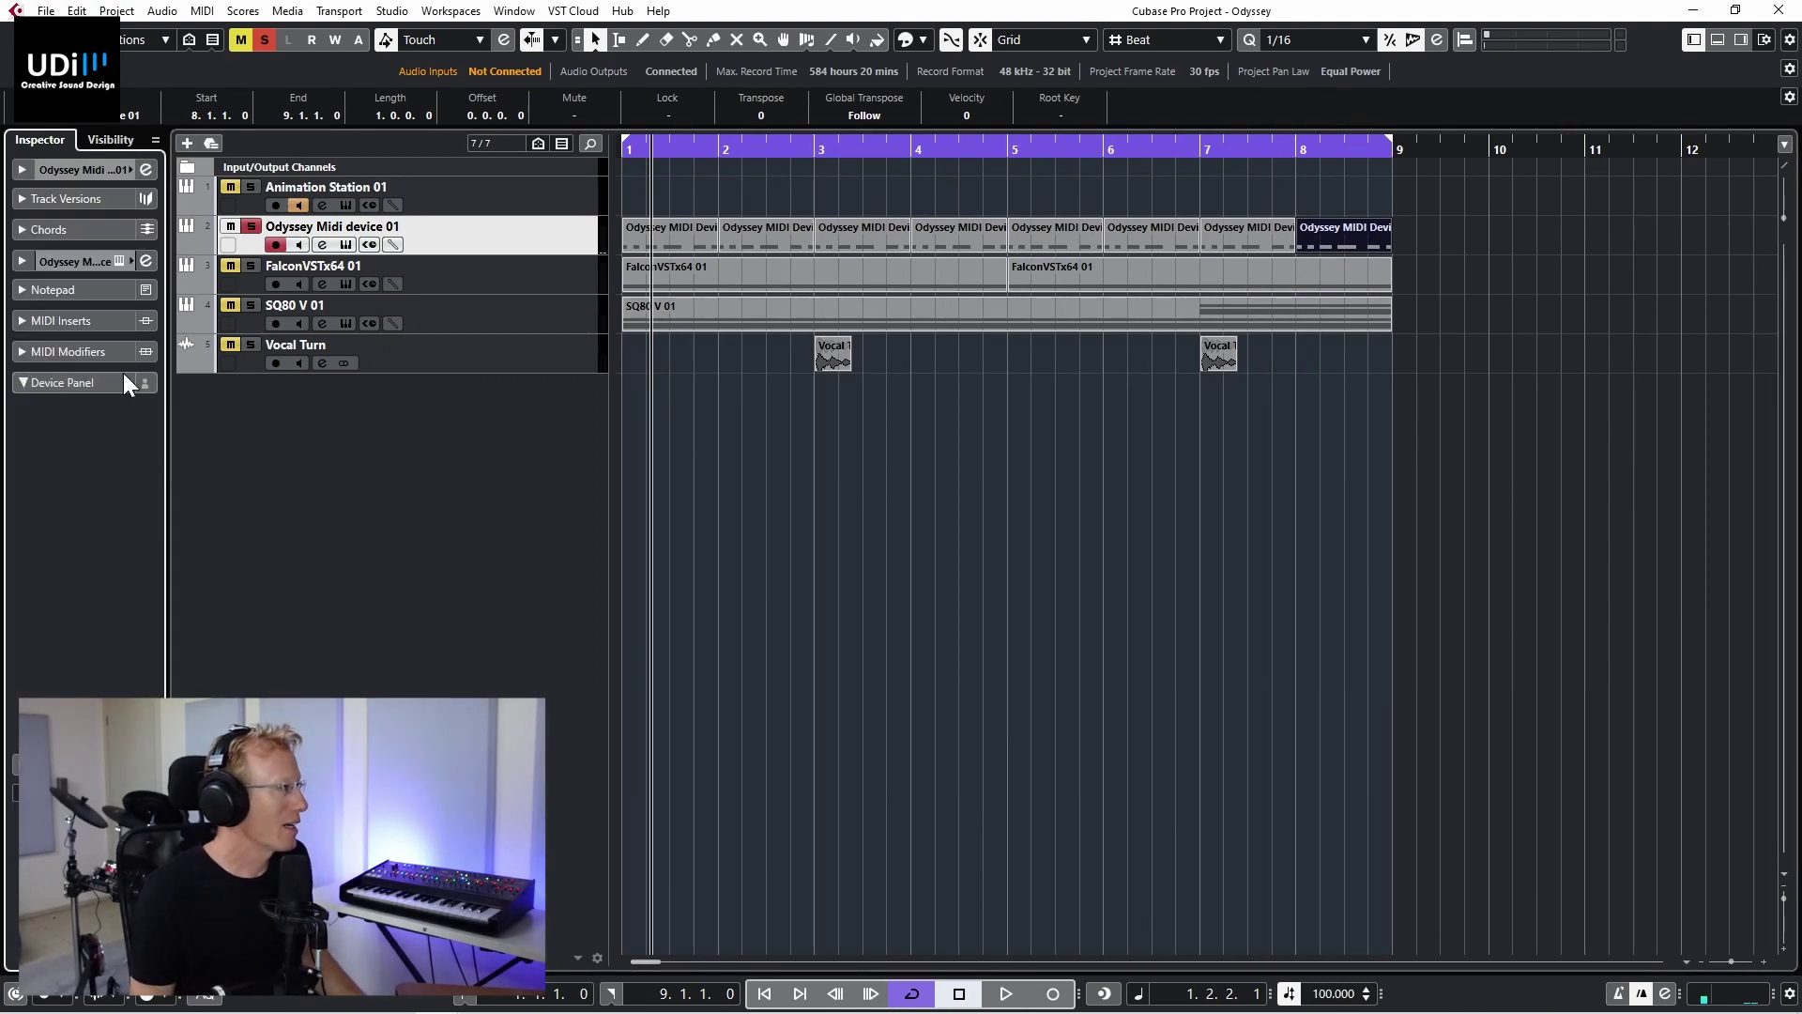
pyautogui.click(126, 381)
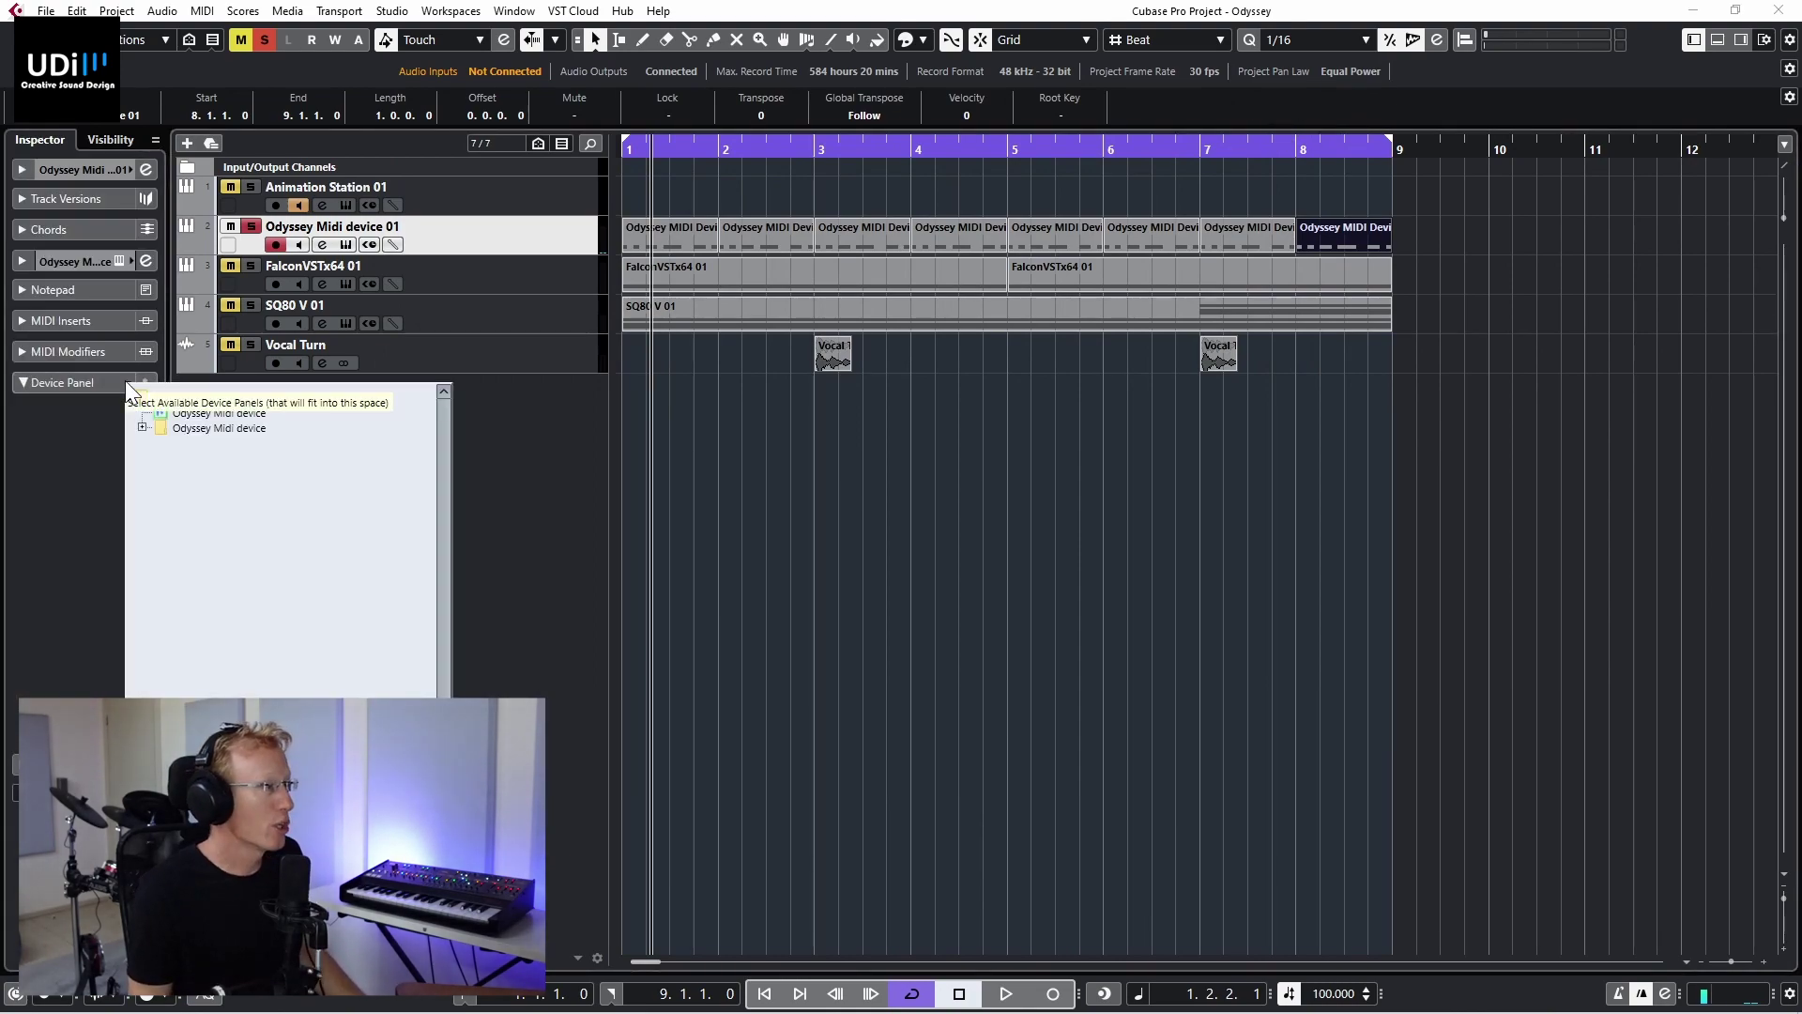
pyautogui.doubleClick(190, 413)
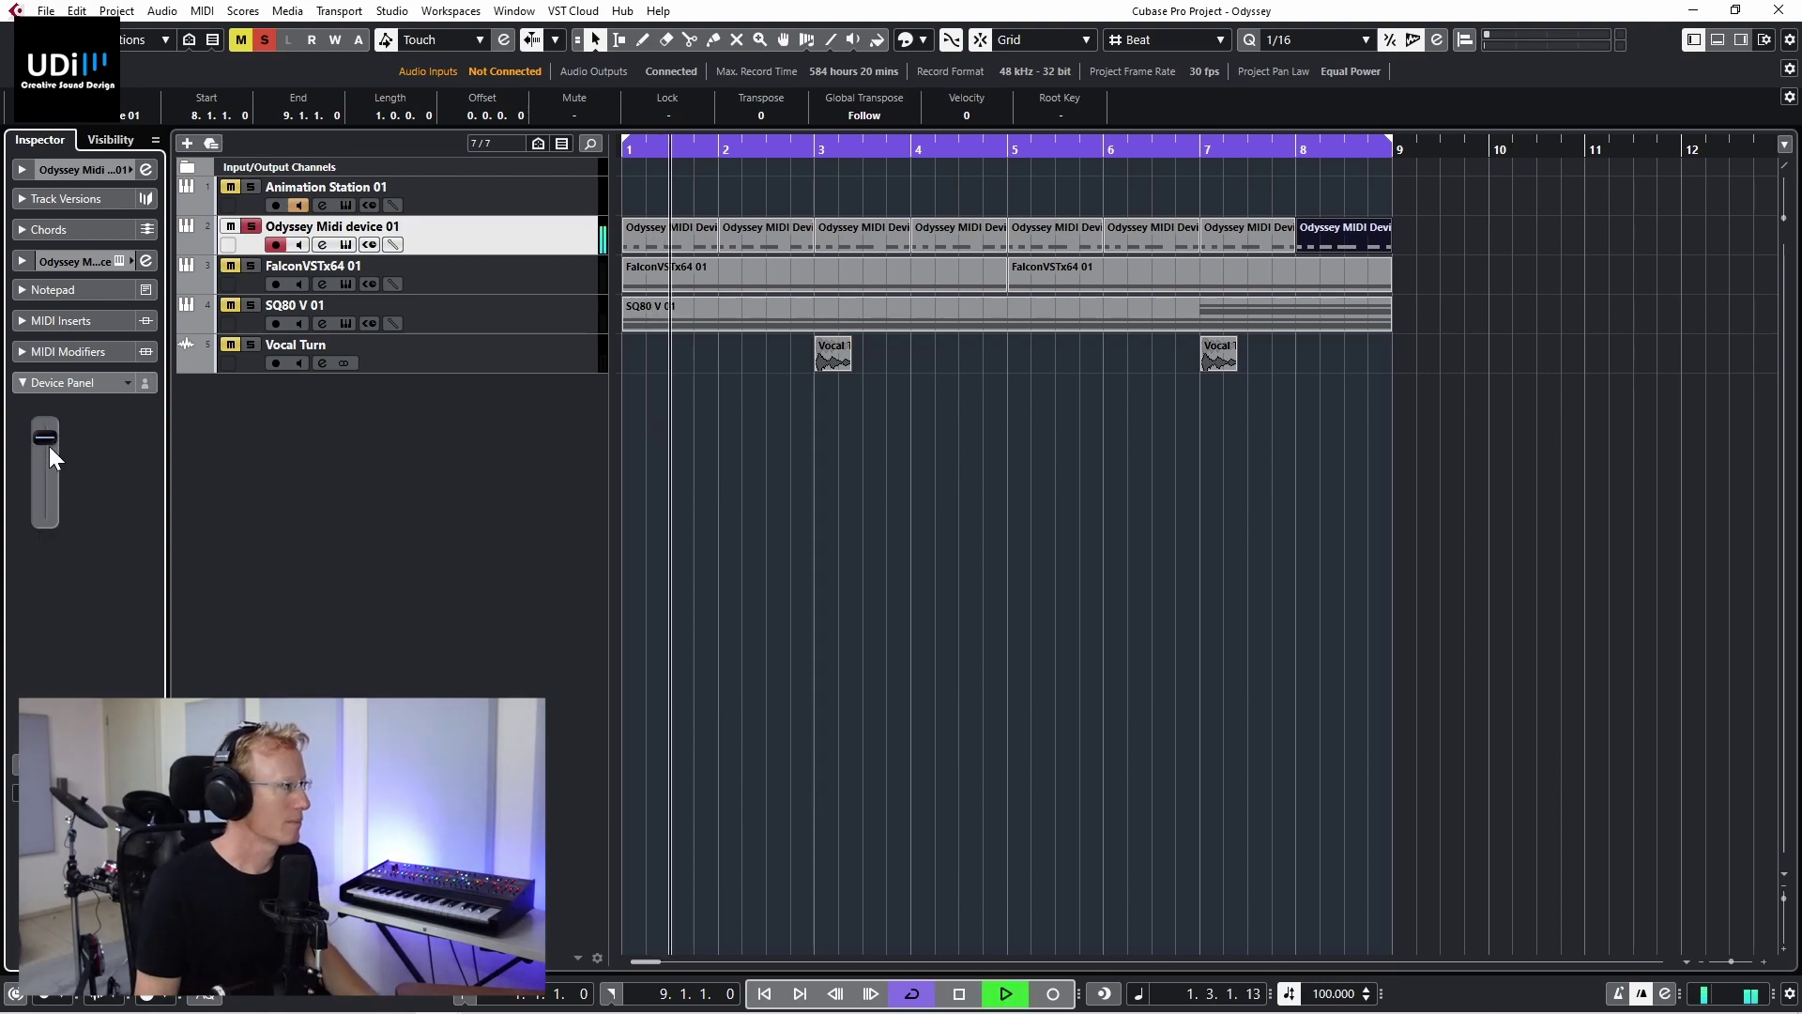
# Step: Move the pitch bend fader in the Inspector up during playback, turn off solo and stop playback
pyautogui.moveTo(44, 437)
pyautogui.mouseDown()
pyautogui.moveTo(43, 453)
pyautogui.moveTo(40, 428)
pyautogui.mouseUp()
pyautogui.click(264, 39)
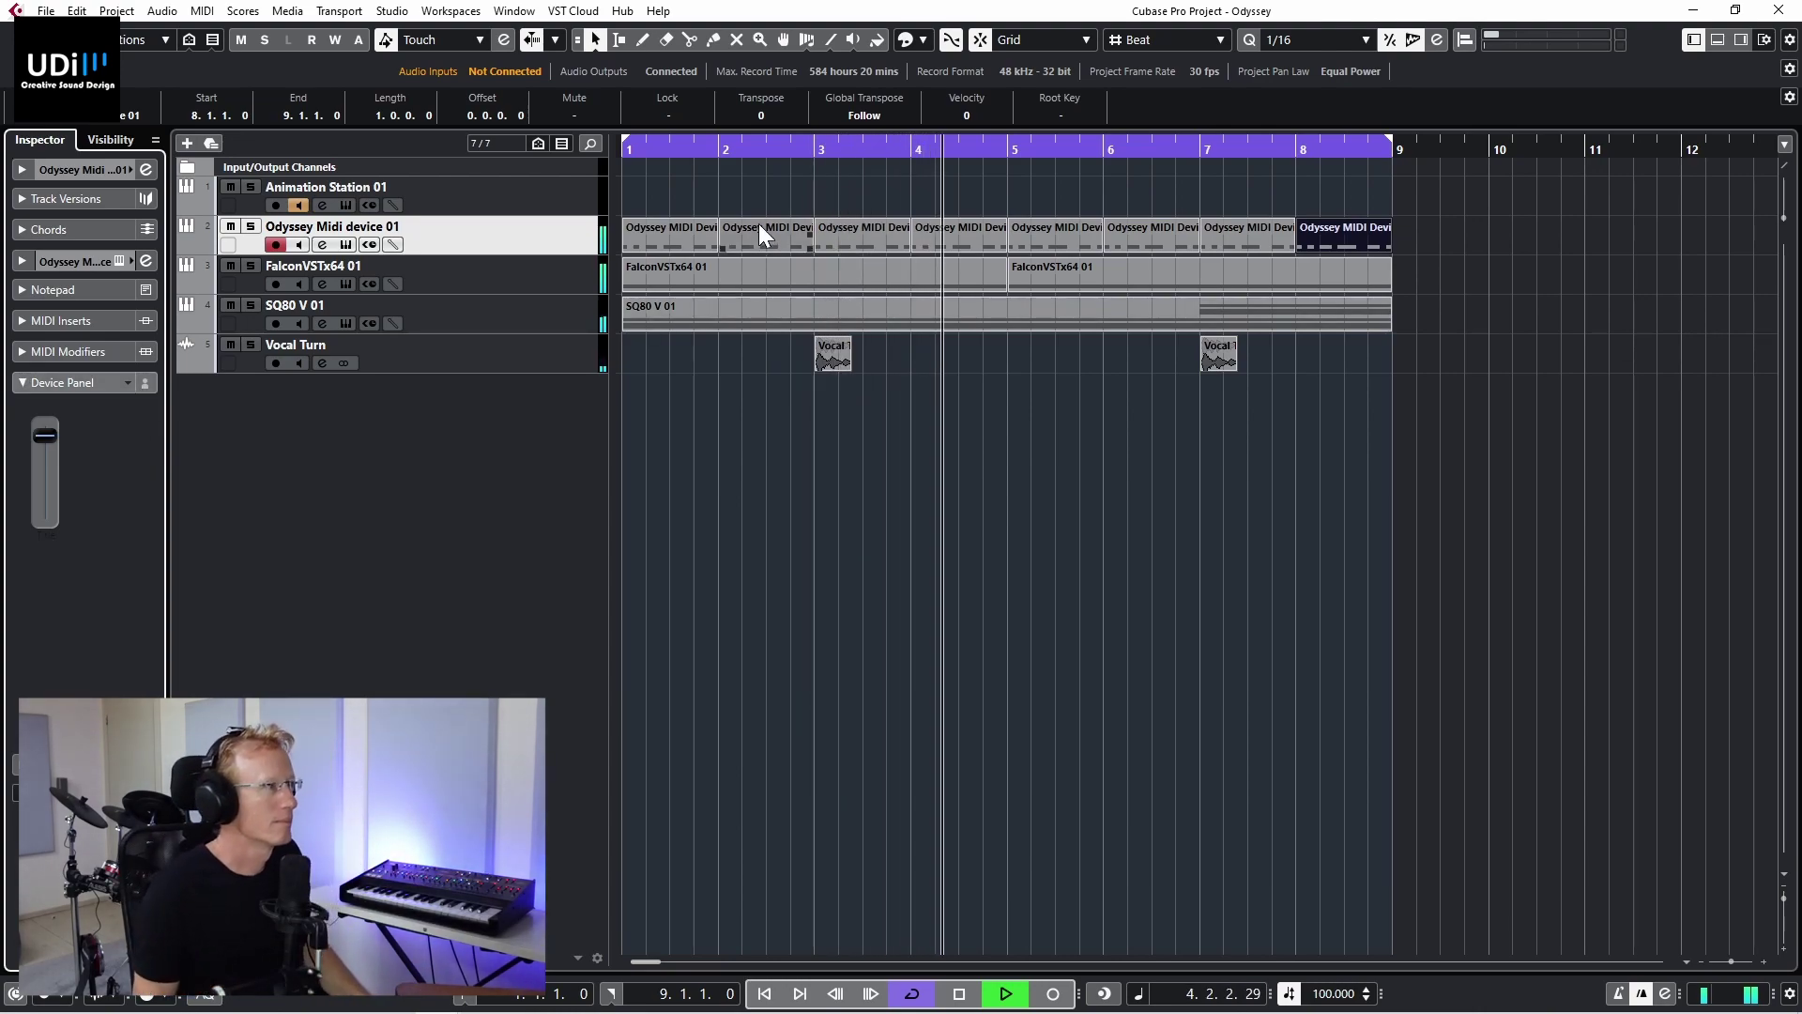
pyautogui.press('space')
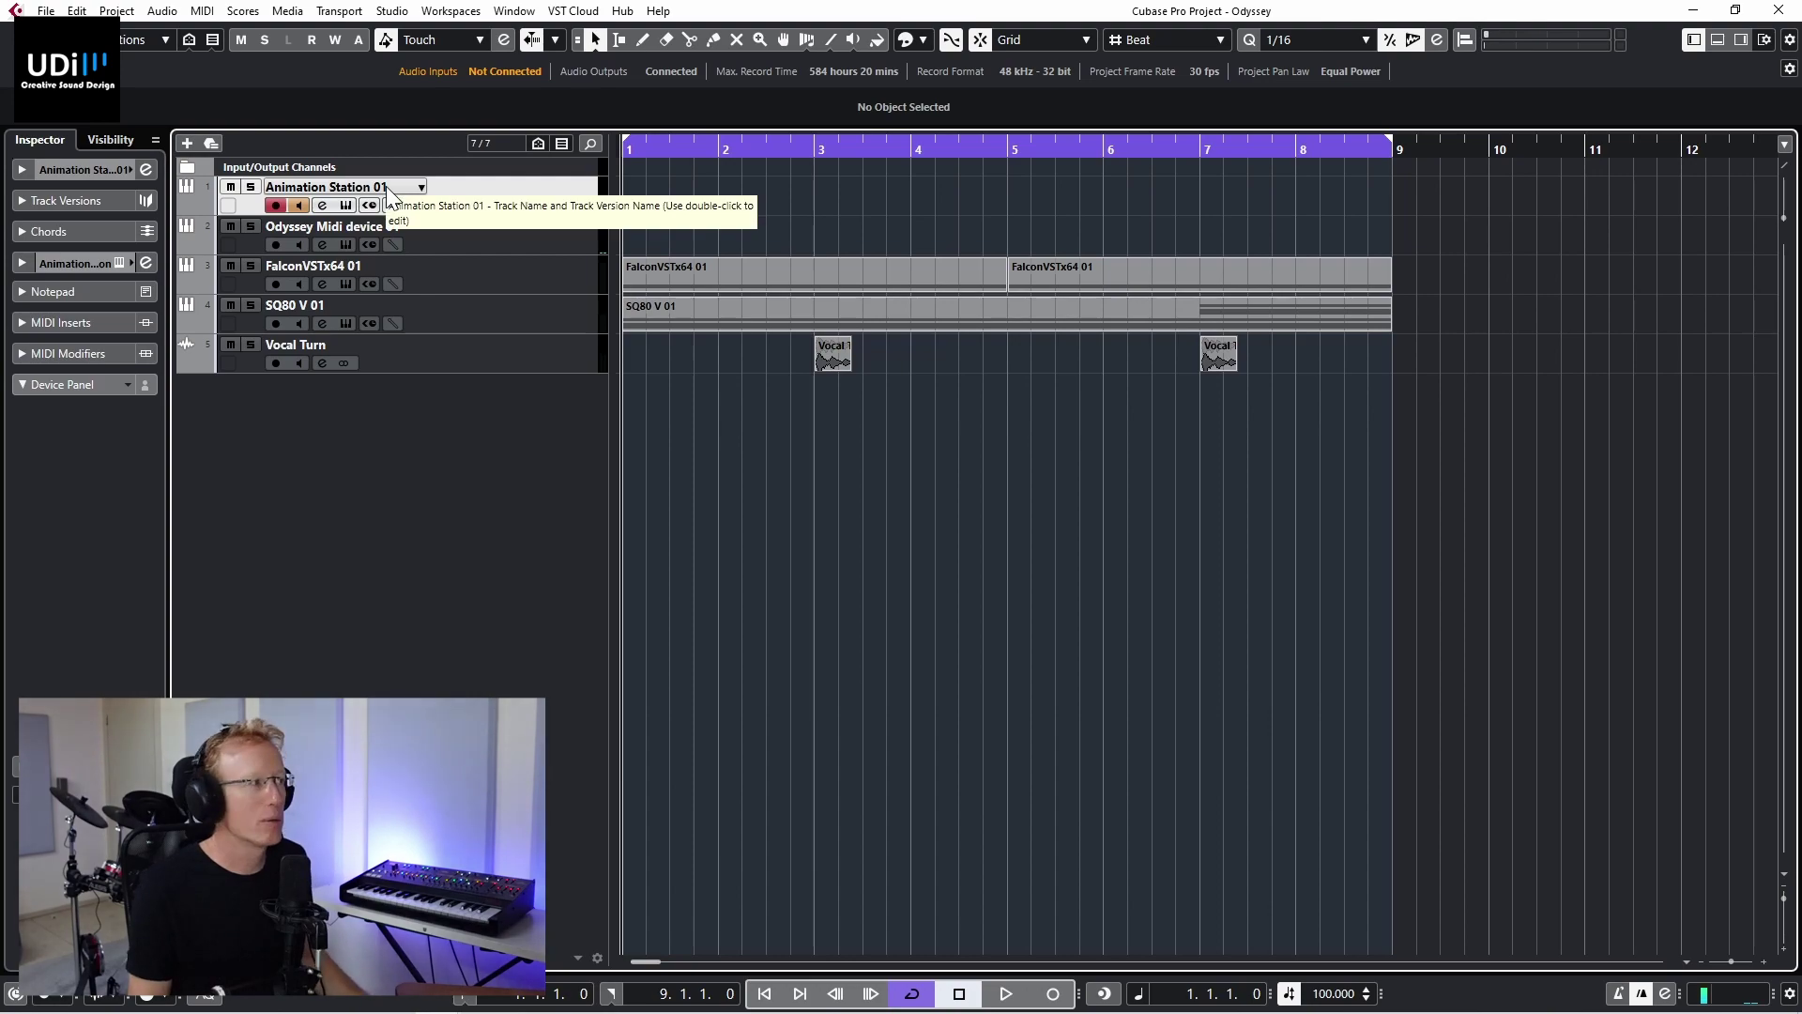
# Step: Open the Animation Station 01 instrument and set the Odyssey Midi device 01 track's MIDI input to "03. Animation Station - MIDI Output"
pyautogui.click(347, 204)
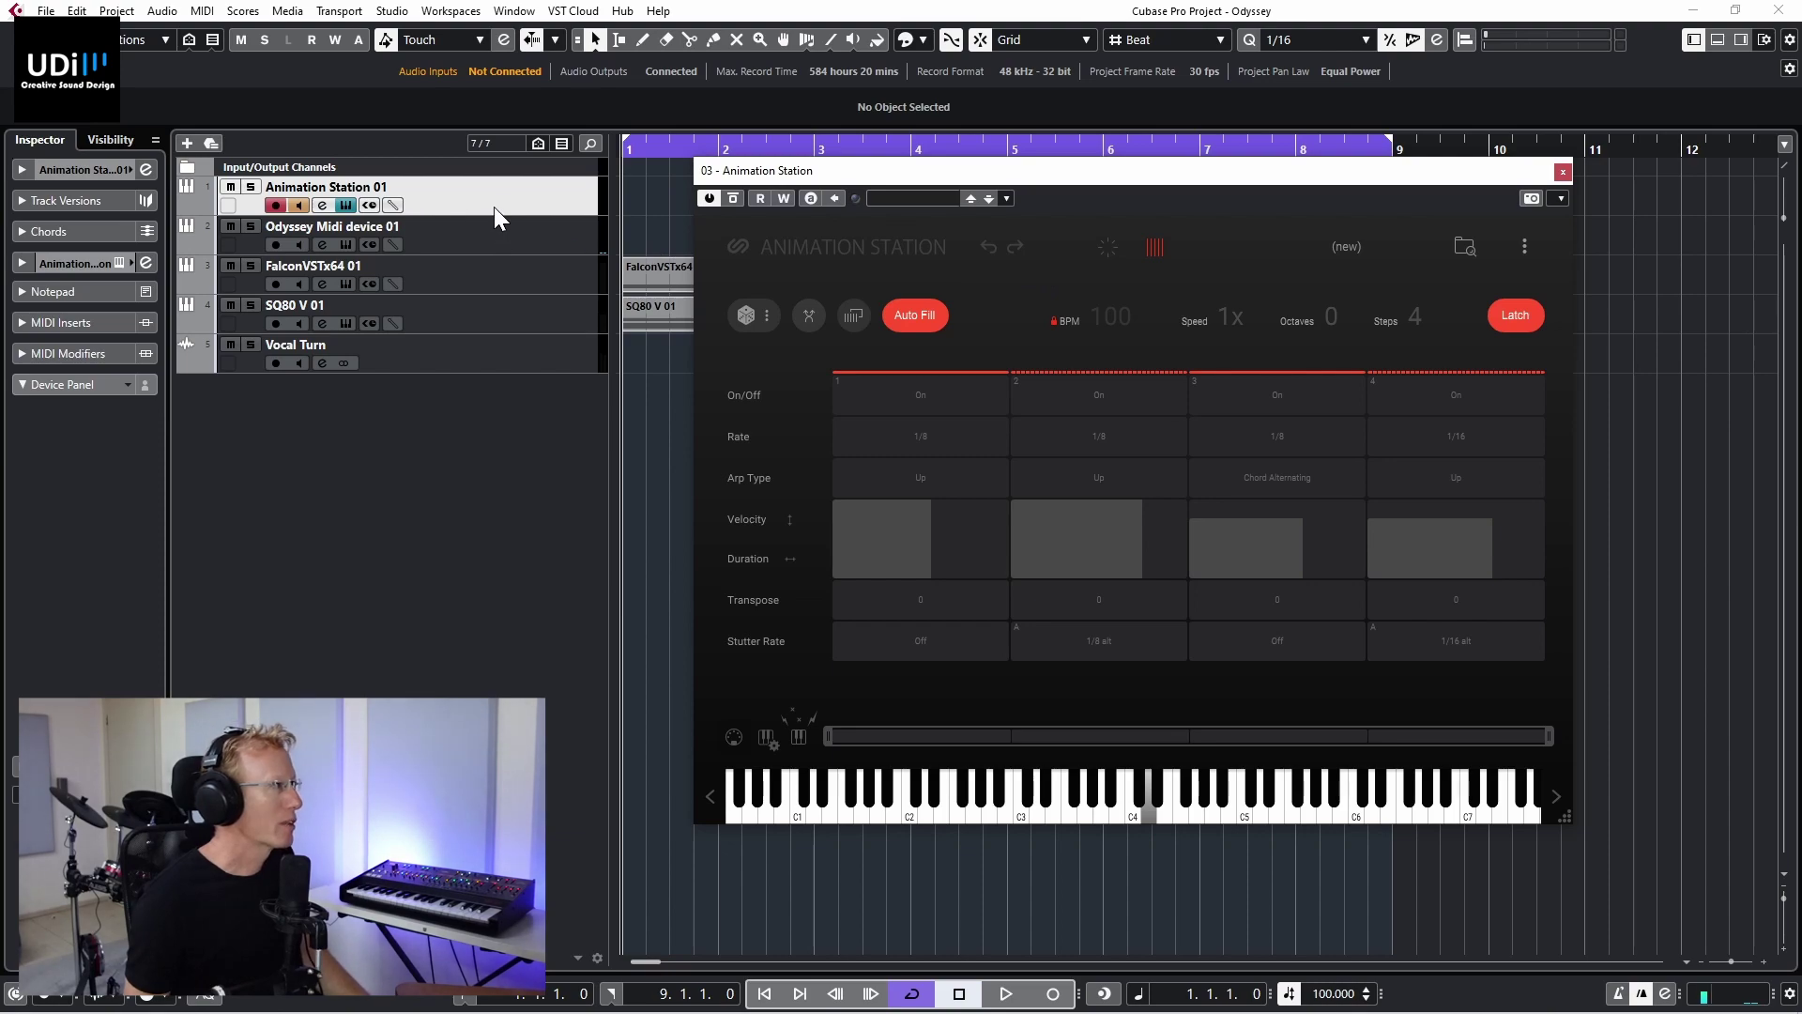
pyautogui.click(83, 171)
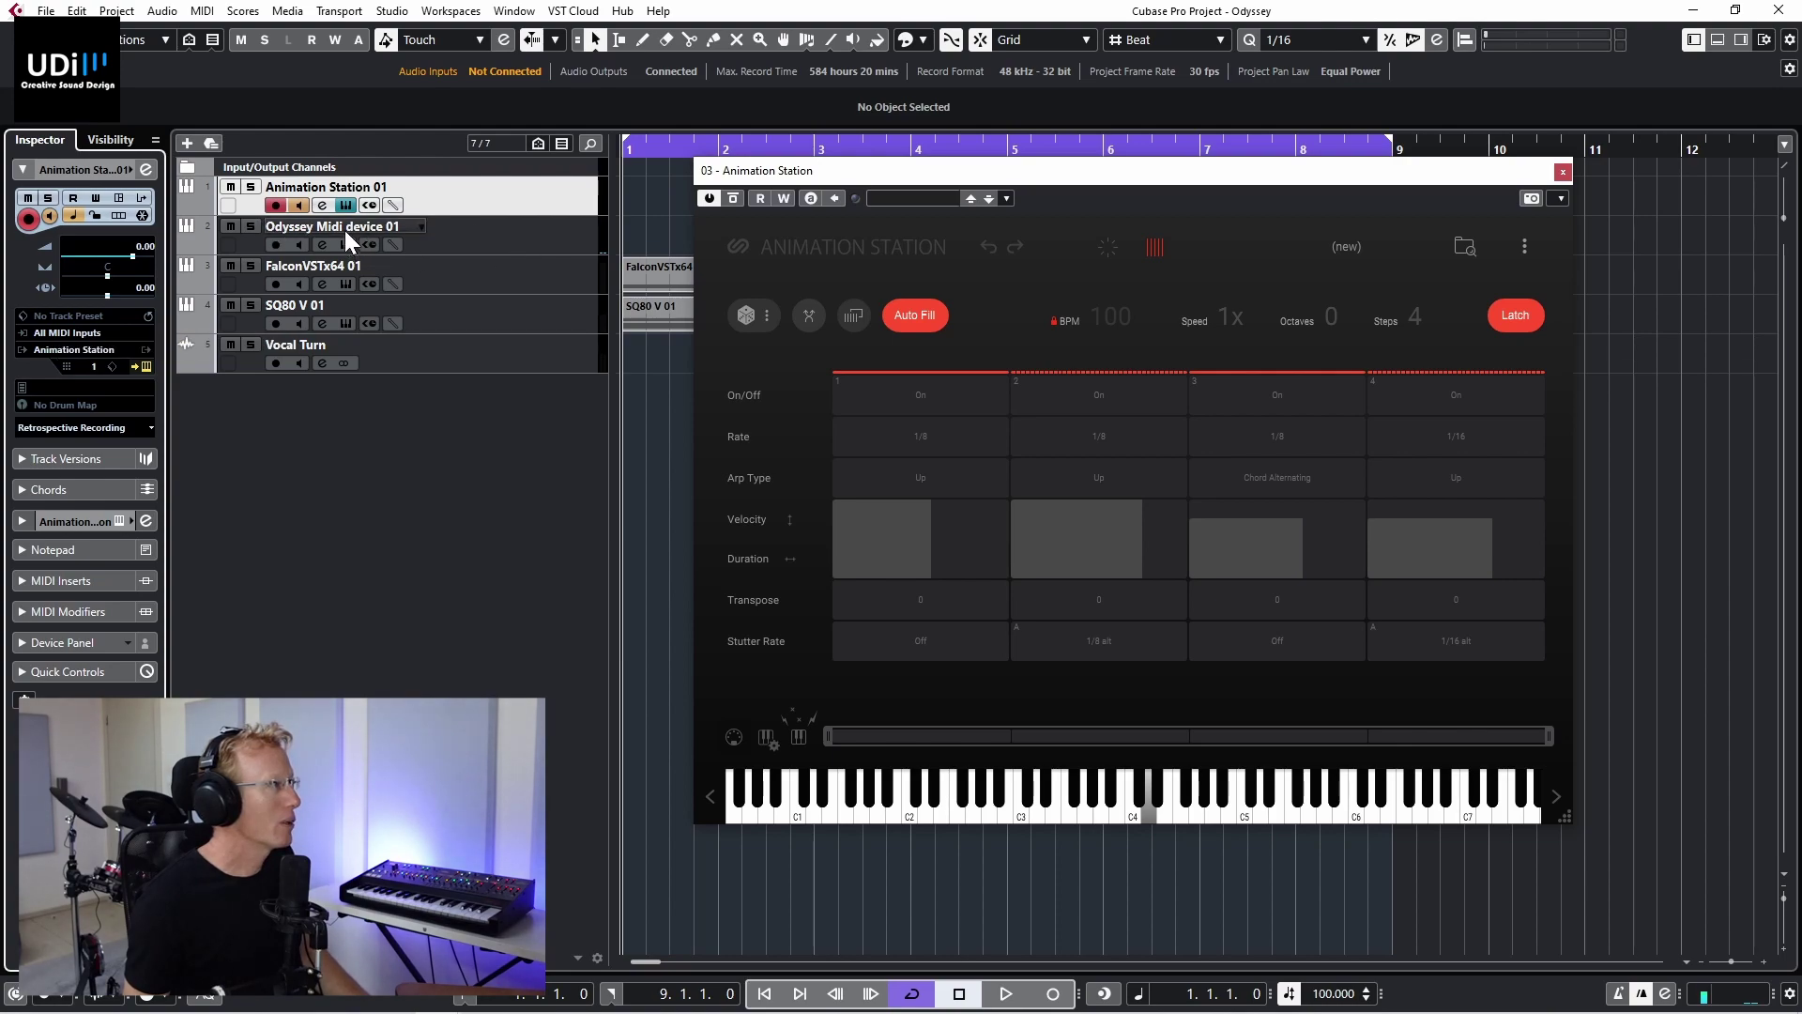
pyautogui.click(507, 236)
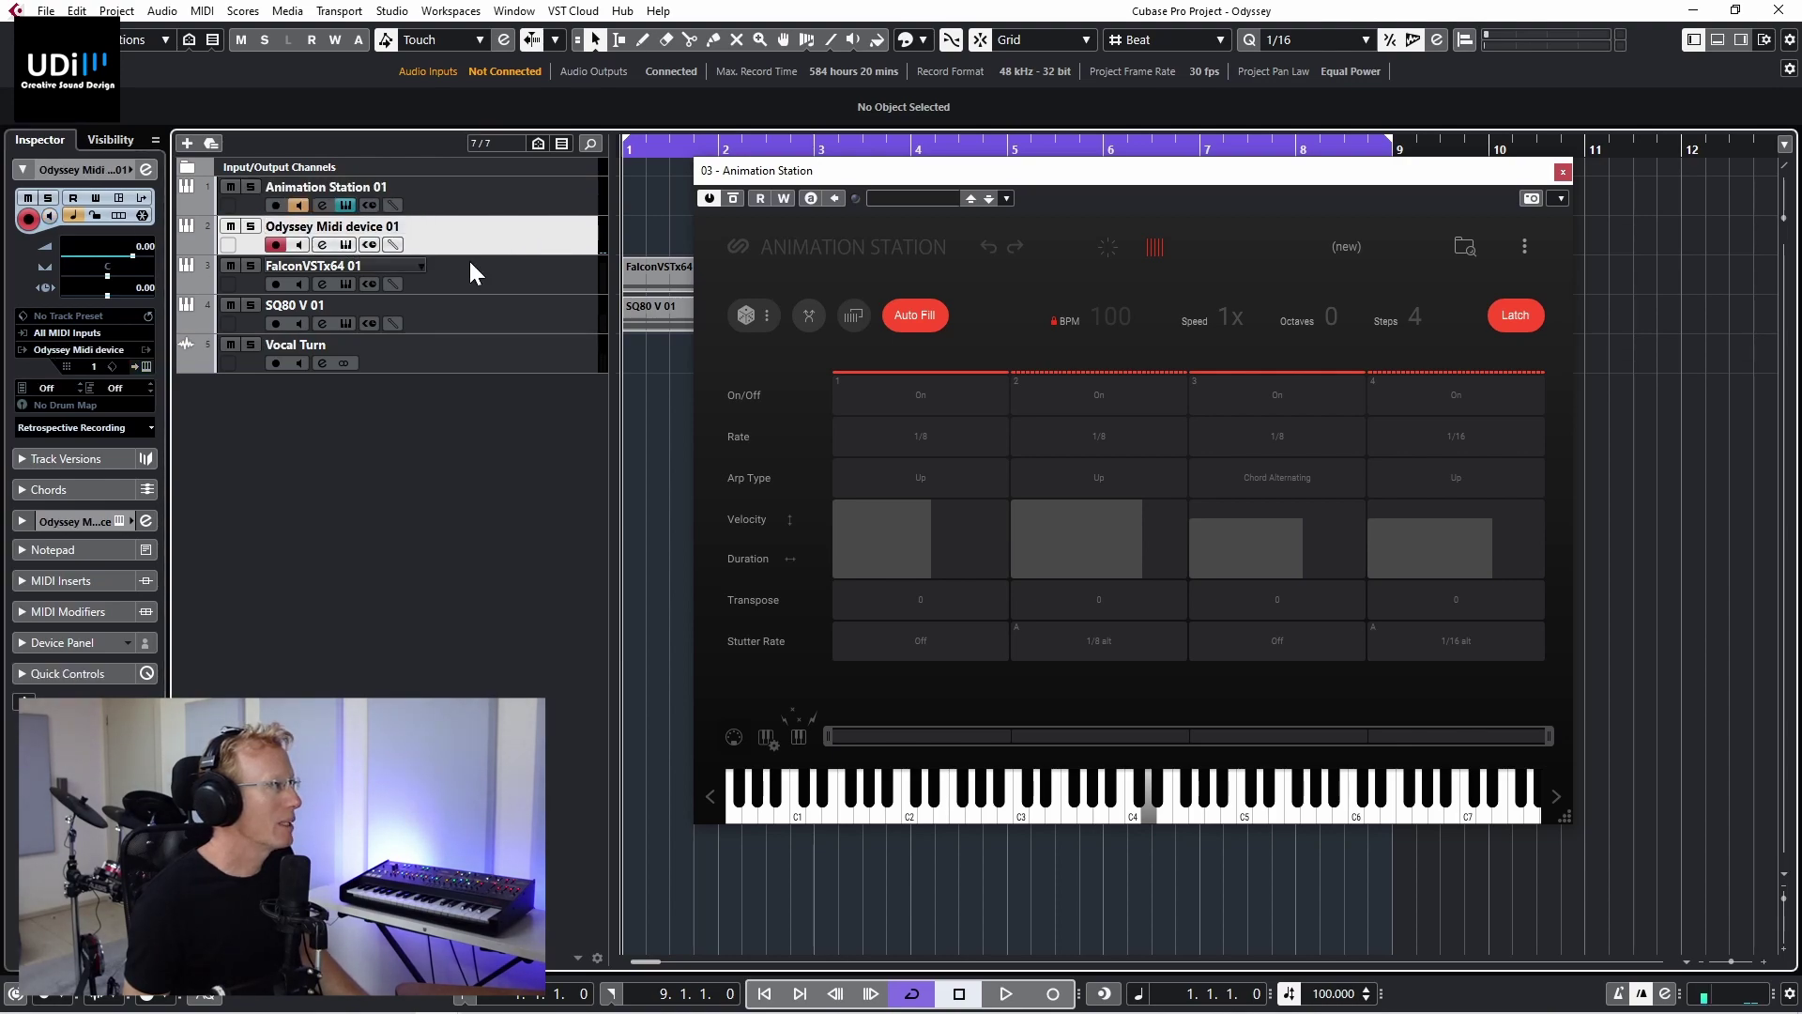
pyautogui.click(81, 334)
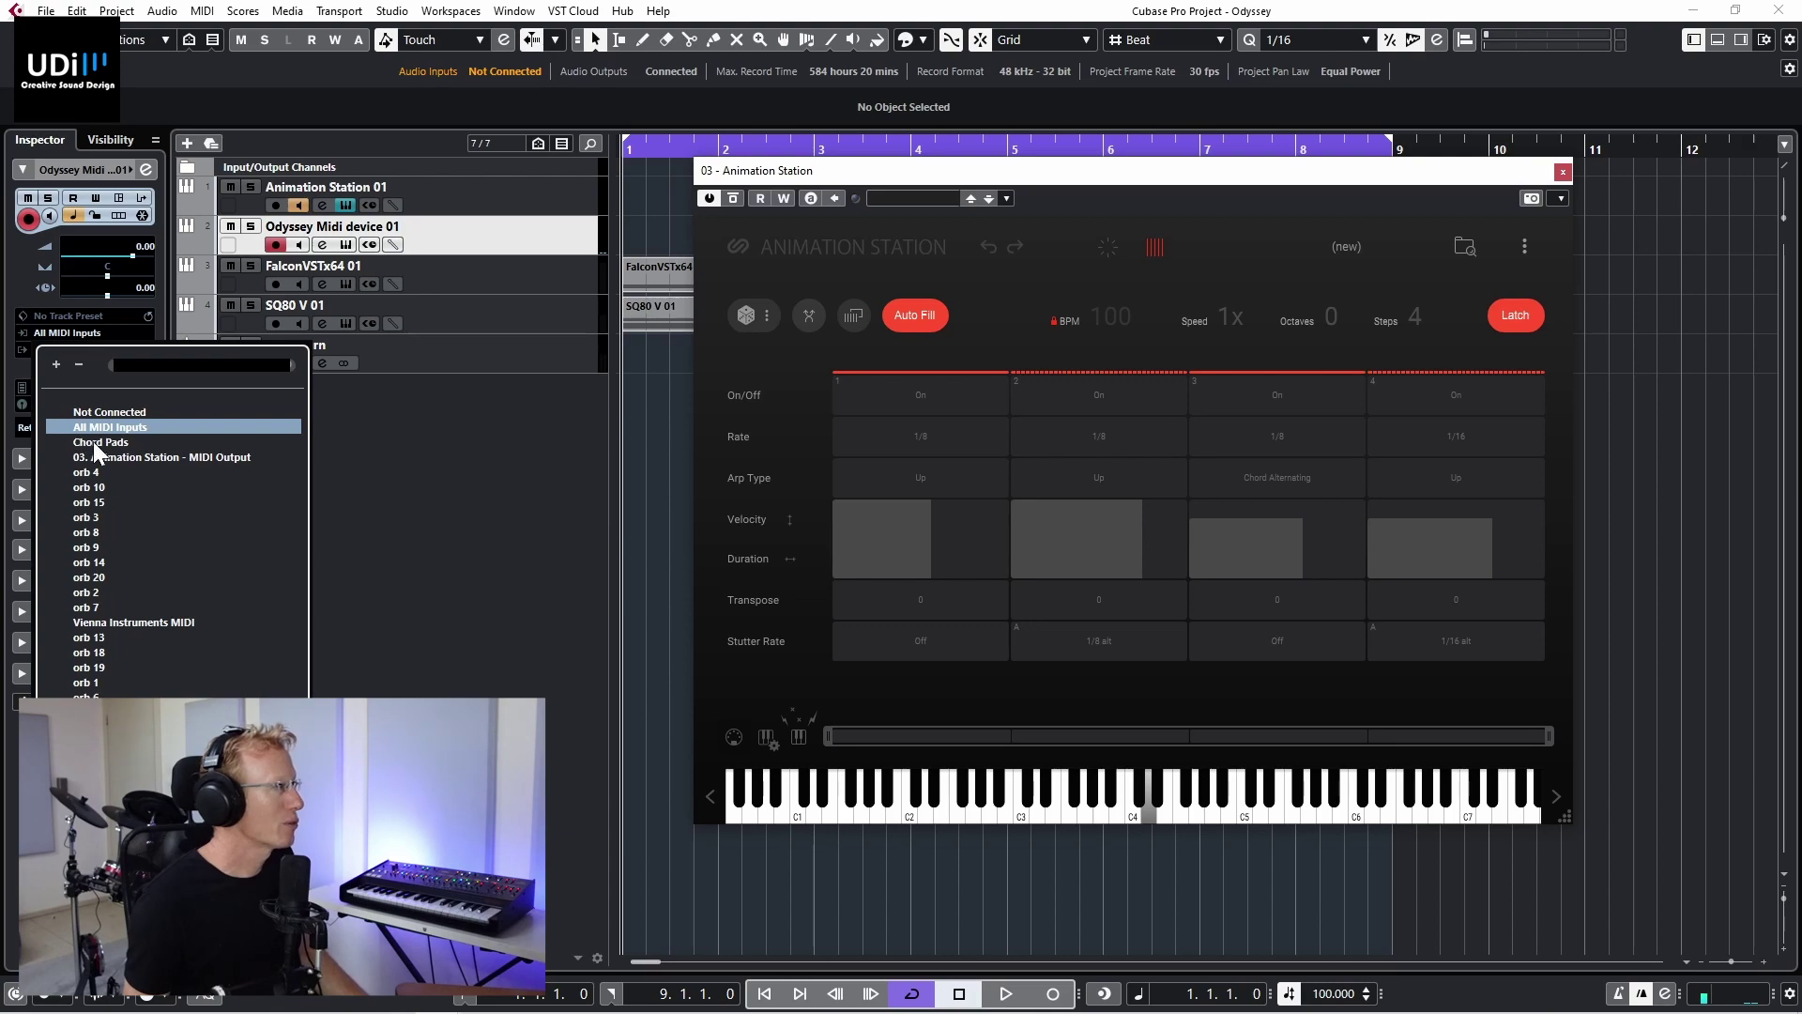
pyautogui.click(111, 457)
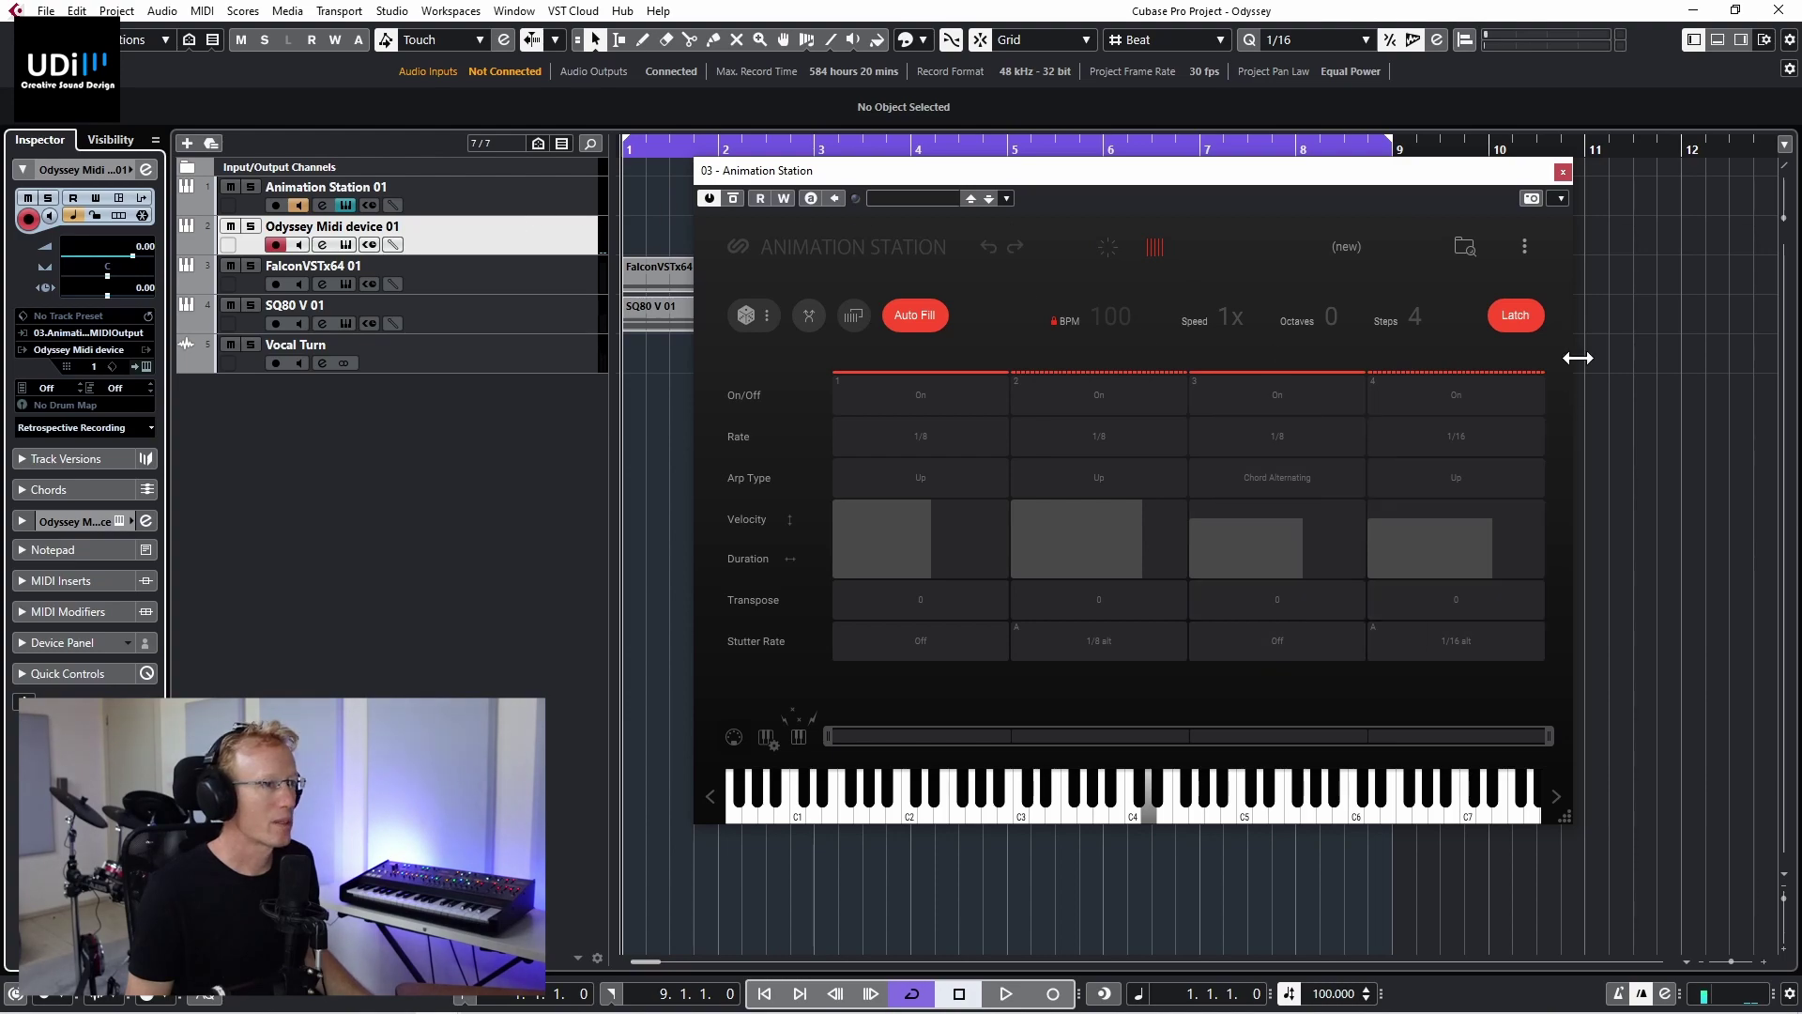
# Step: With Latch on in Animation Station, start project playback and set the arpeggiator's number of steps to 10
pyautogui.click(1515, 315)
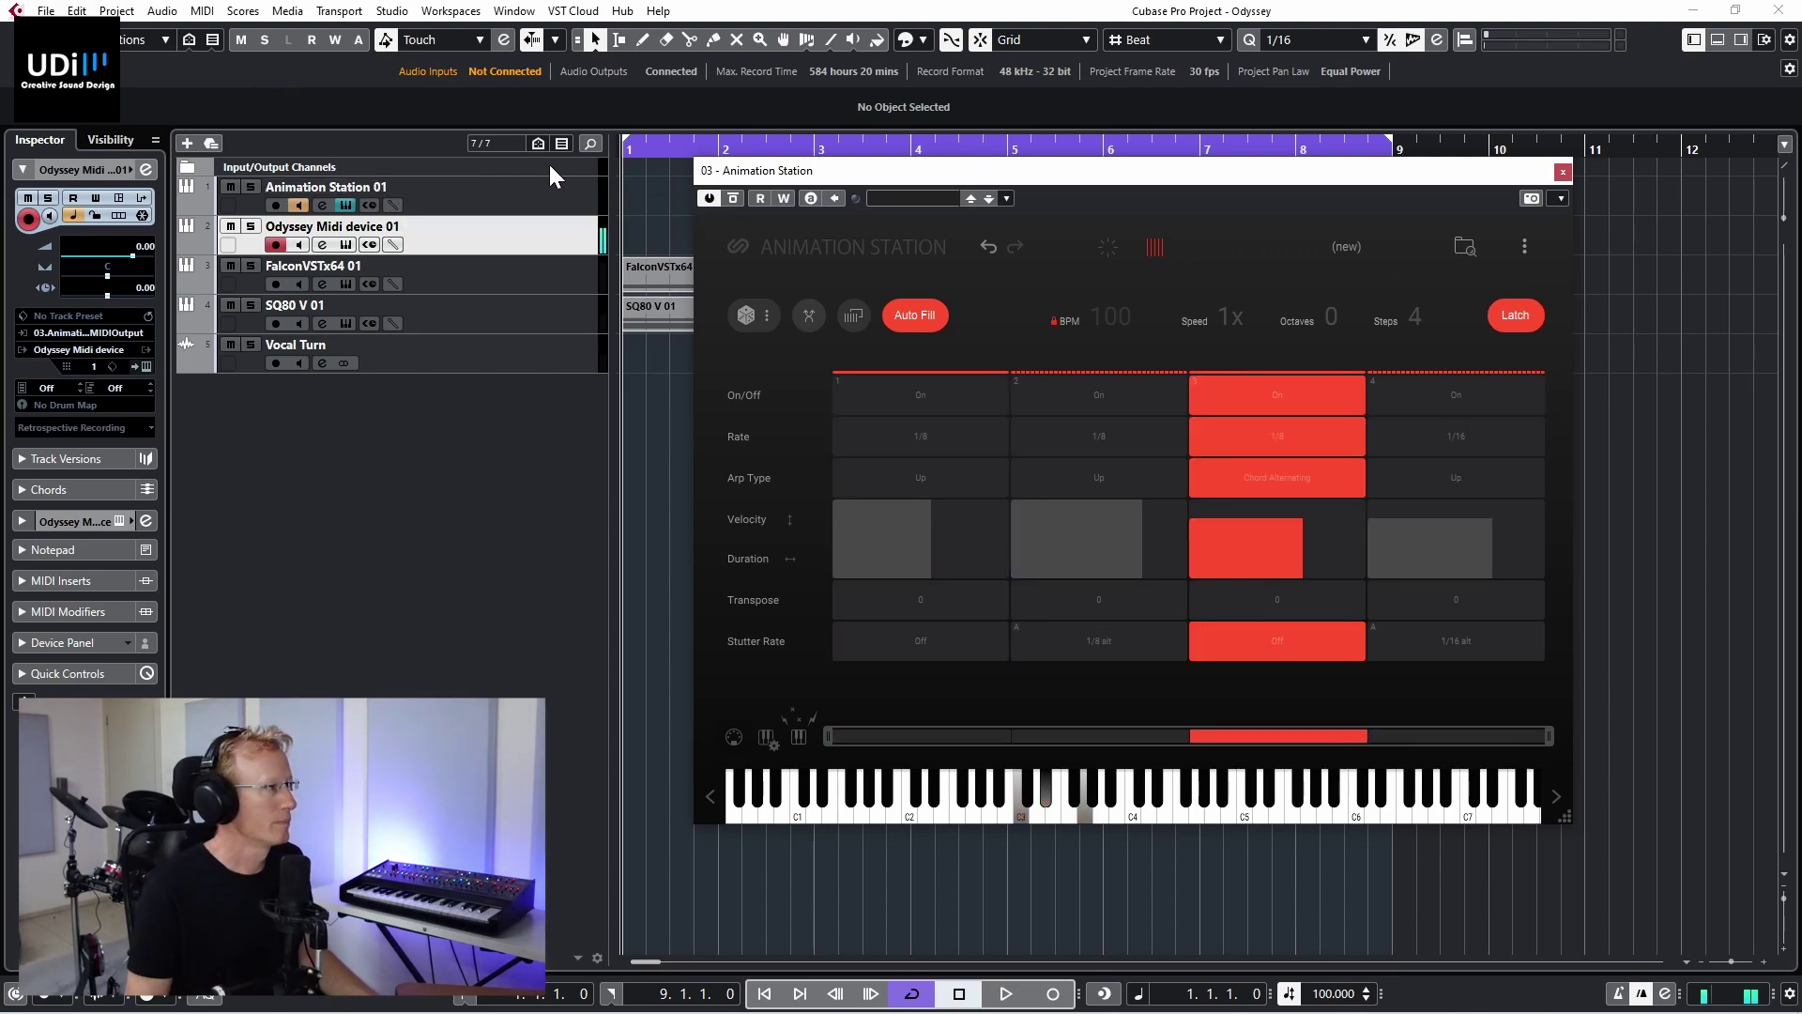
pyautogui.press('space')
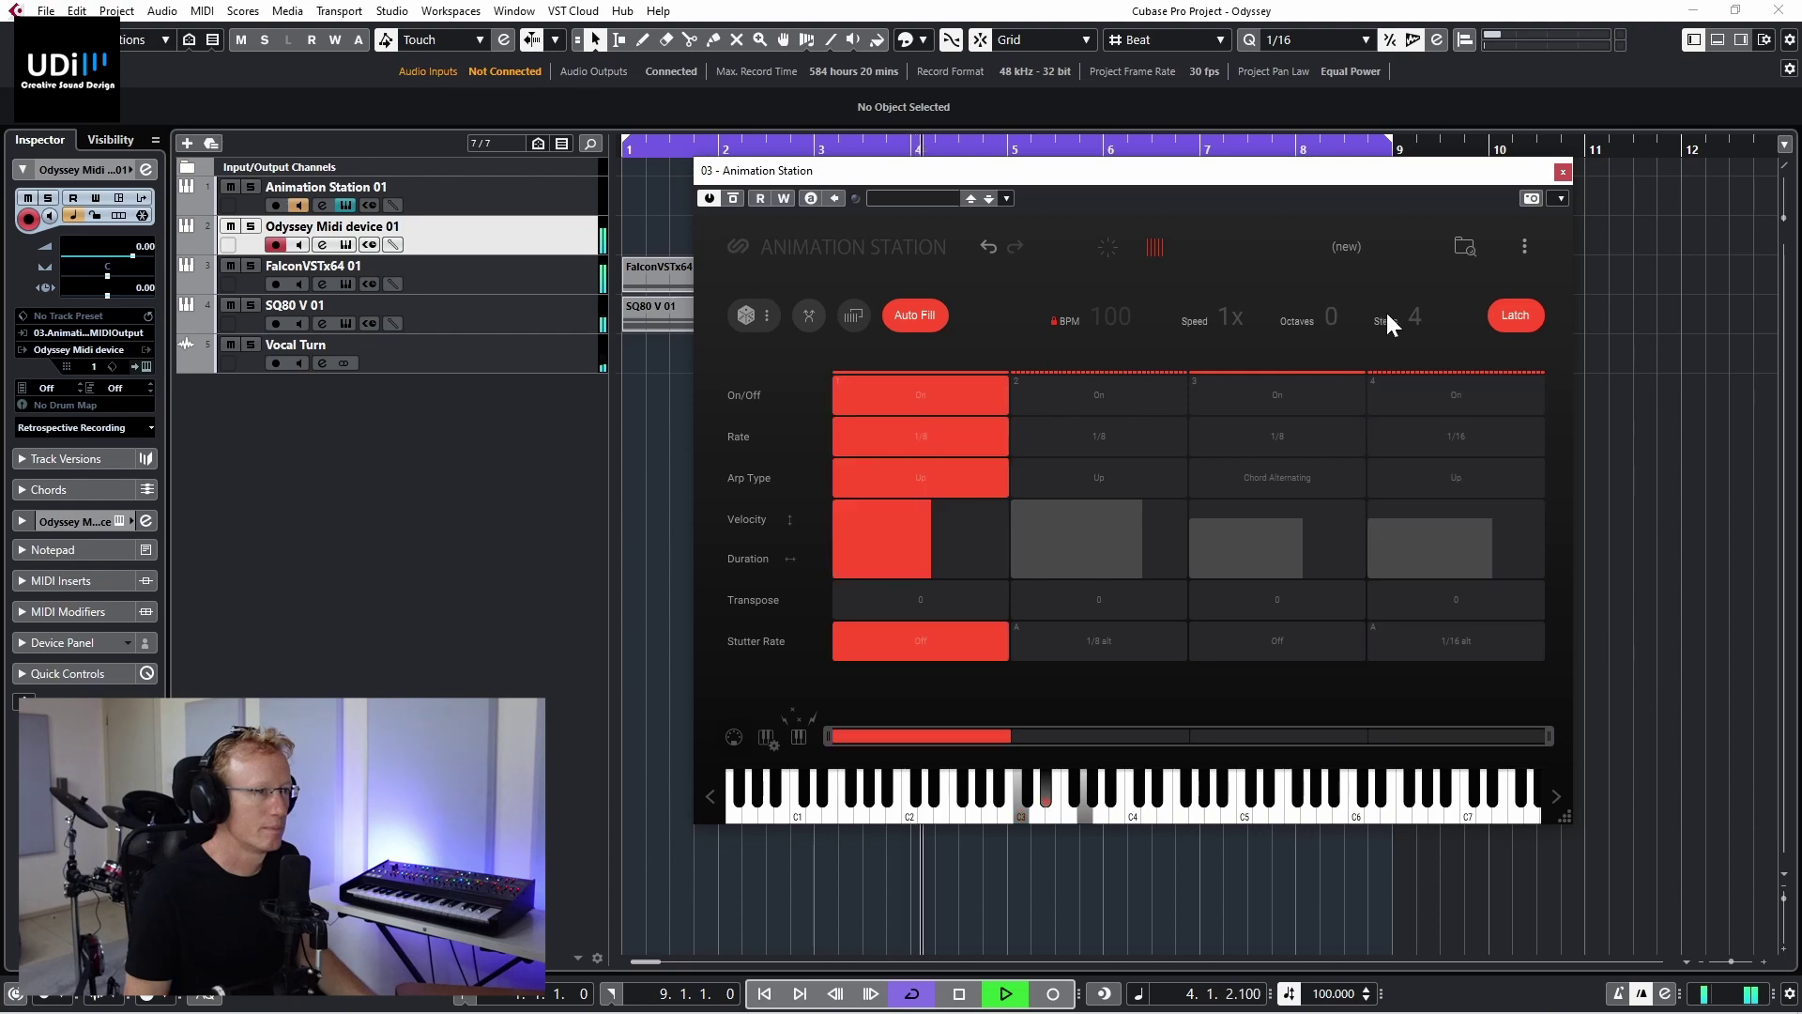
pyautogui.moveTo(1404, 317); pyautogui.dragTo(1424, 289)
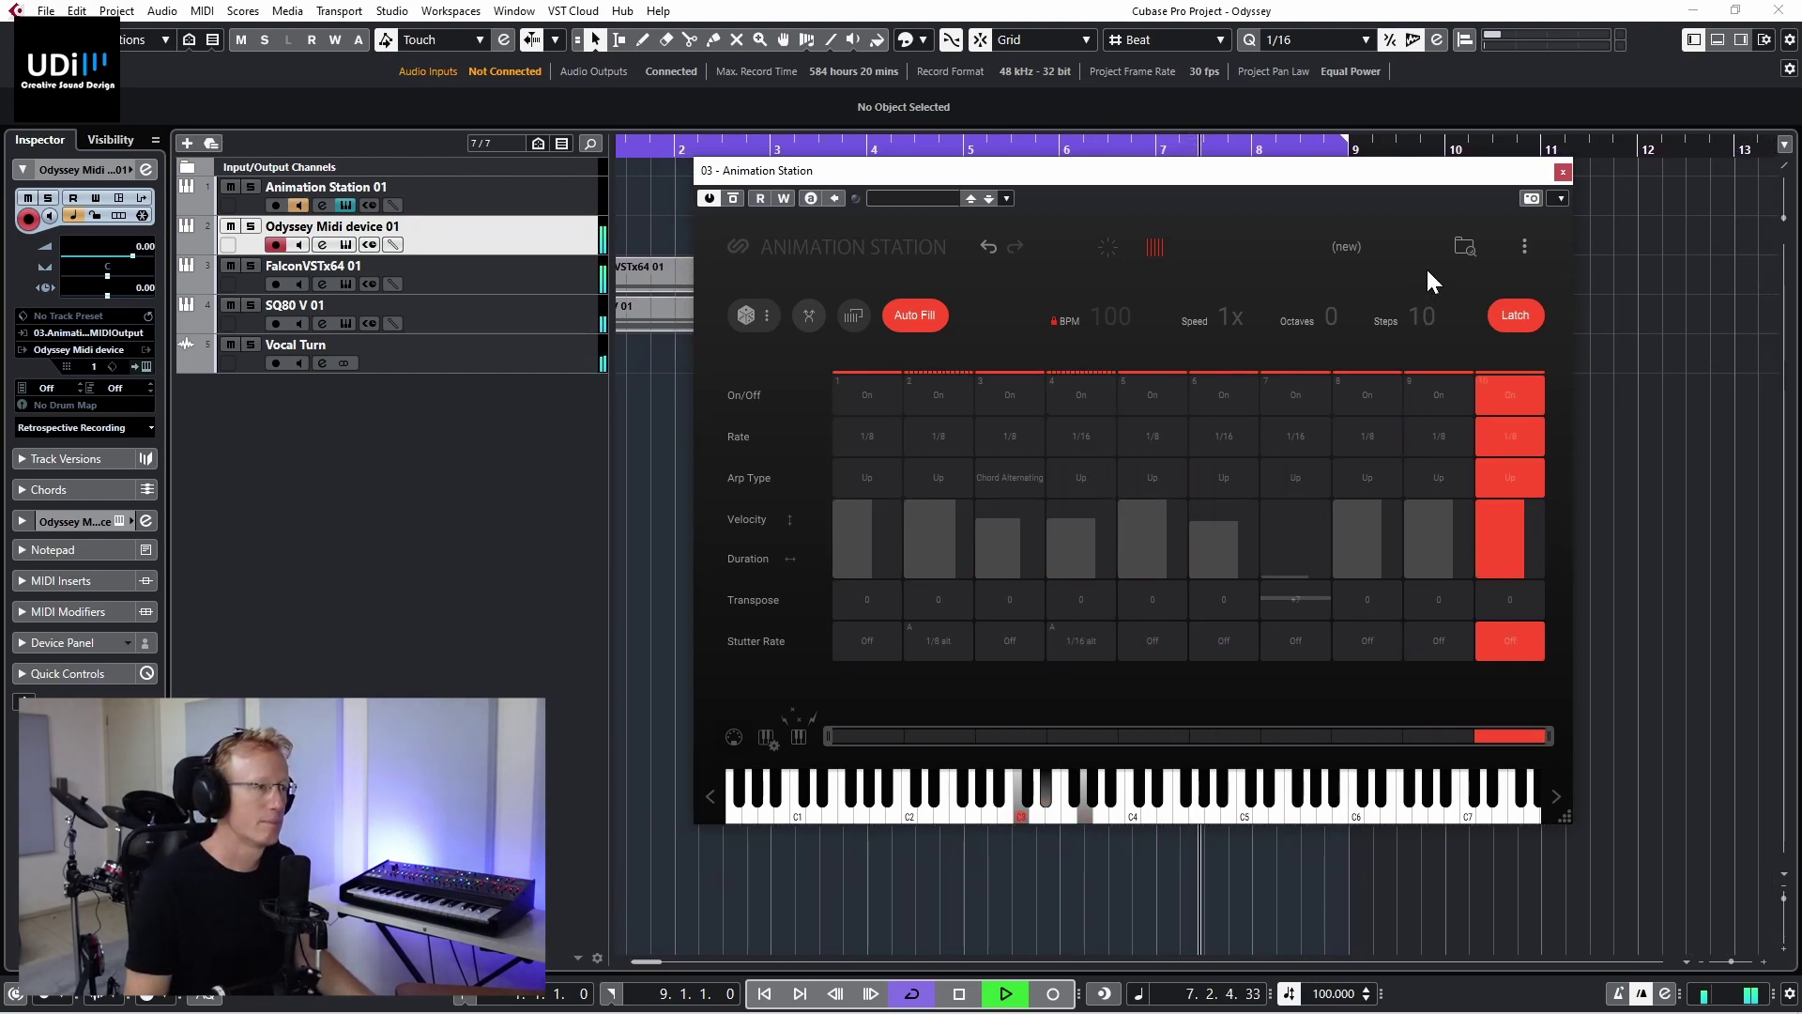